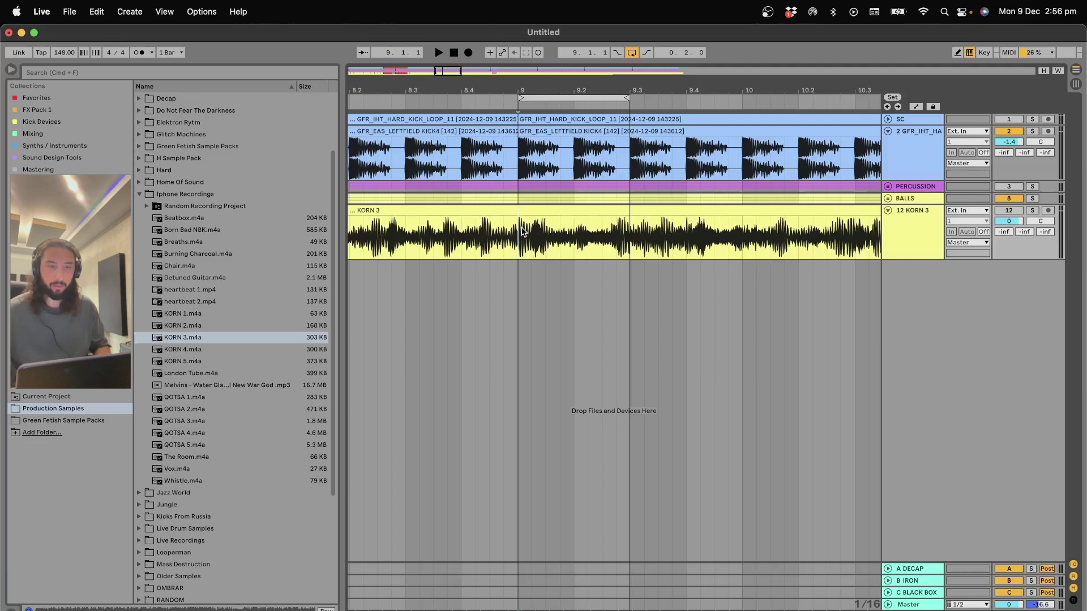
Step: Play the loop at bar 9, collapse the KORN 3 track and expand the BALLS group to show its tracks
scroll(522, 231, left, 2)
key(space)
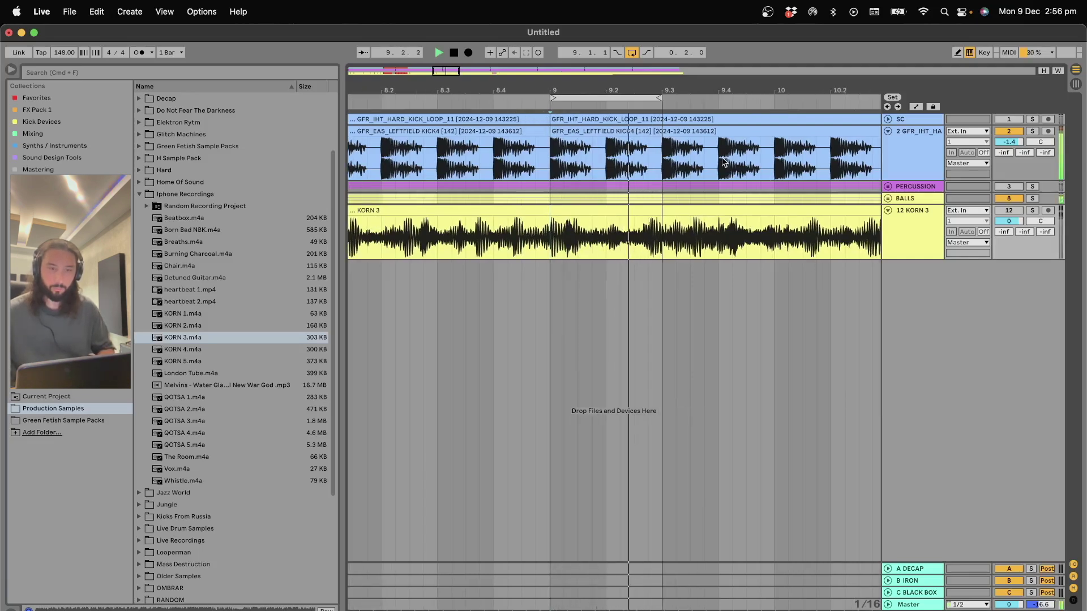
click(887, 210)
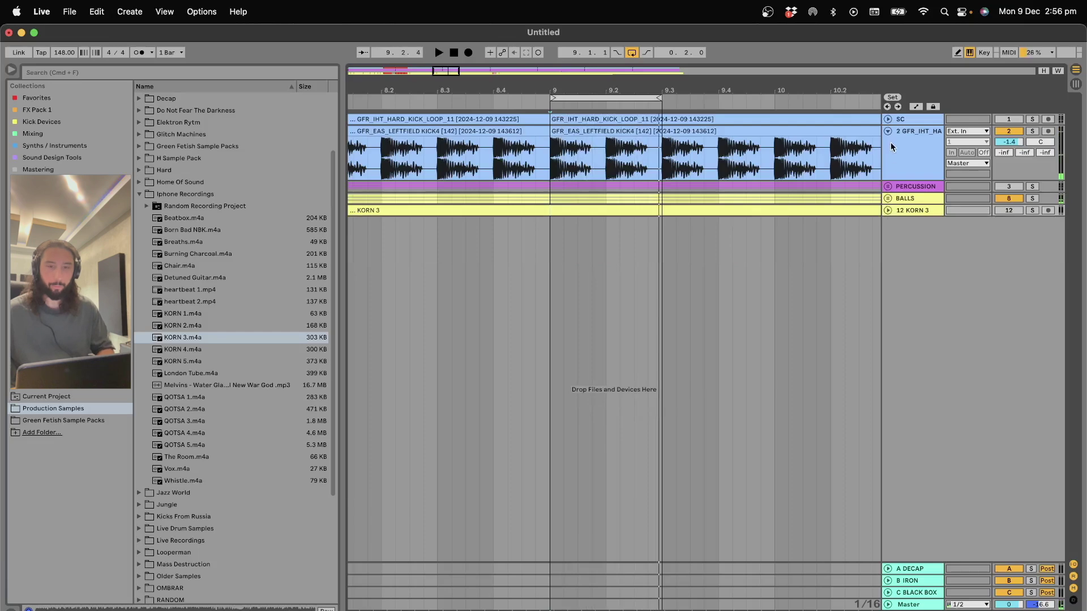
click(888, 199)
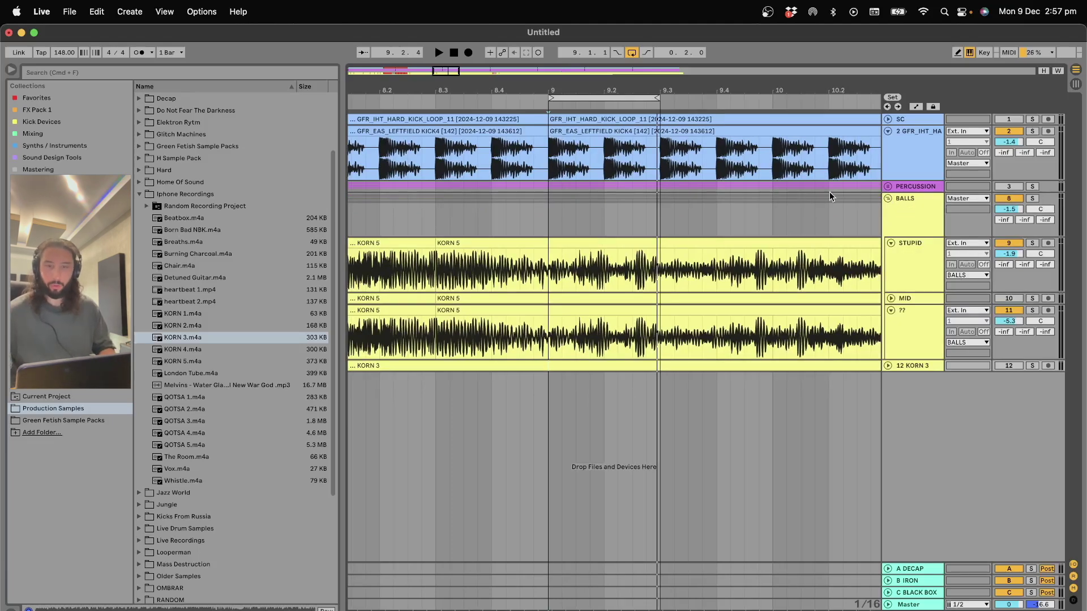
click(554, 269)
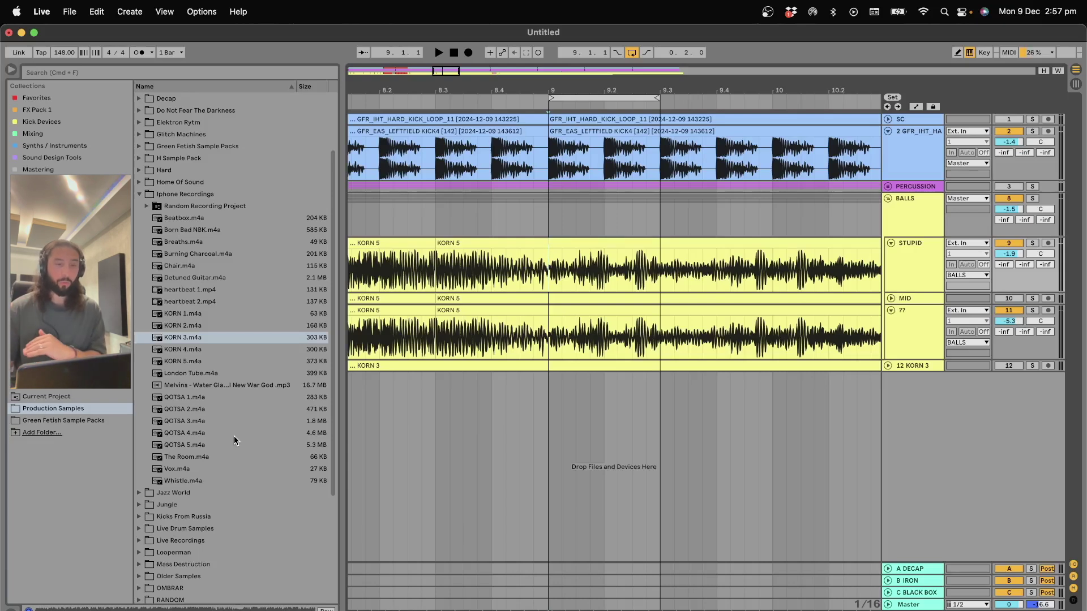
Step: Expand and solo the KORN 3 track and listen to its raw recording
click(887, 366)
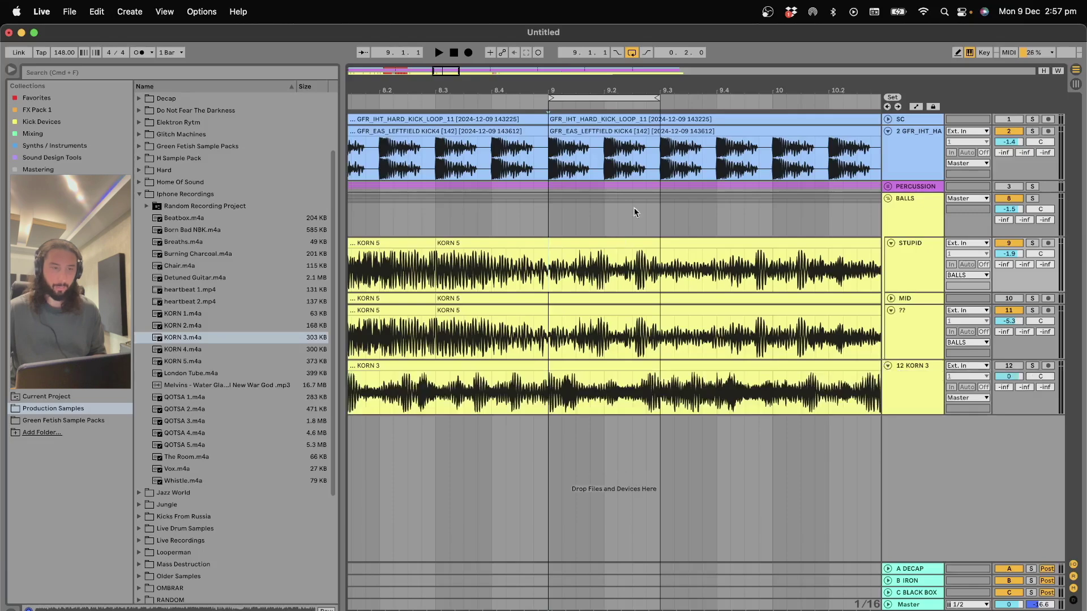
drag(448, 70, 449, 61)
drag(527, 91, 527, 63)
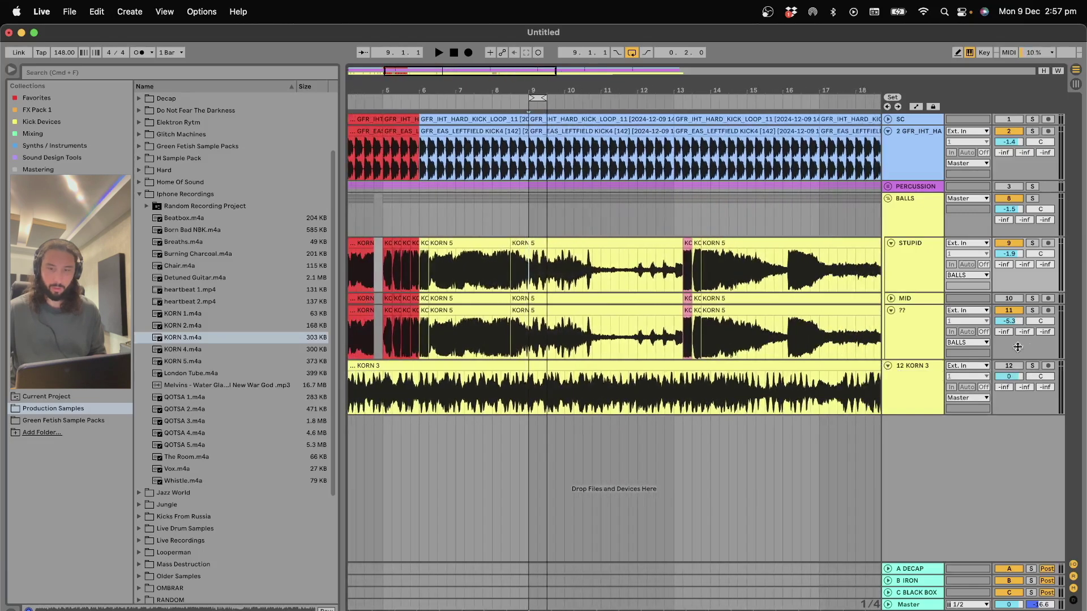
click(1032, 366)
click(526, 386)
click(501, 391)
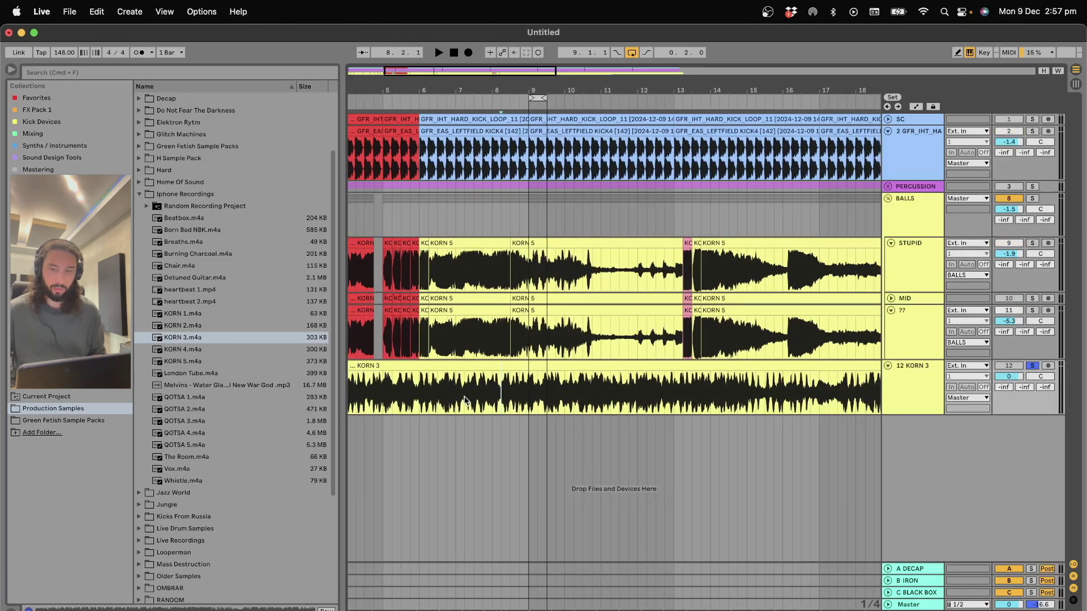
key(space)
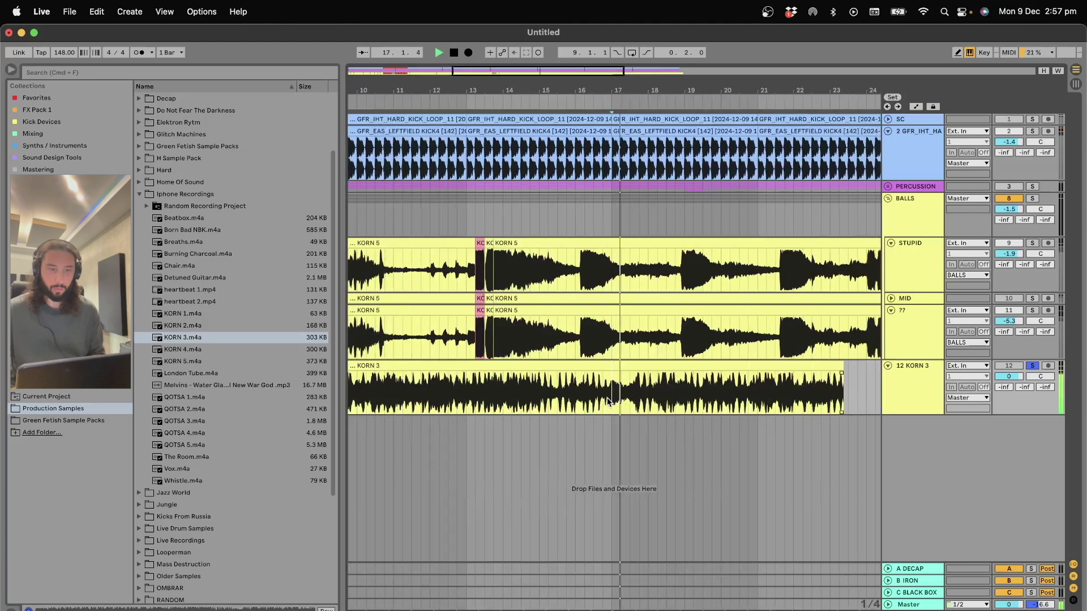
key(space)
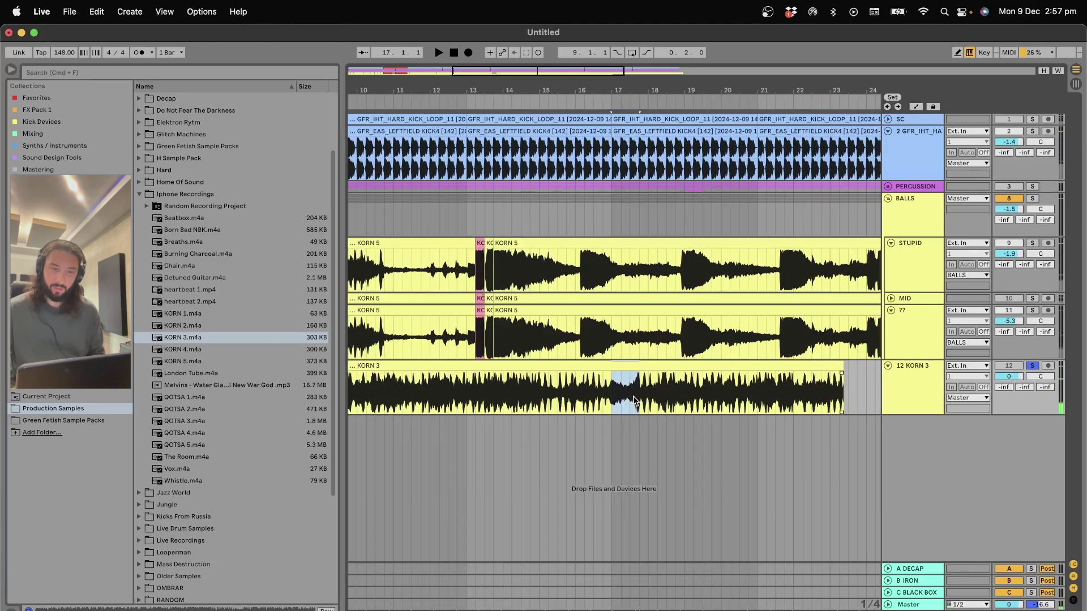
Step: Select bar 17 of the KORN 3 clip, set it as the loop and play it soloed
key(plus)
drag(615, 399, 705, 400)
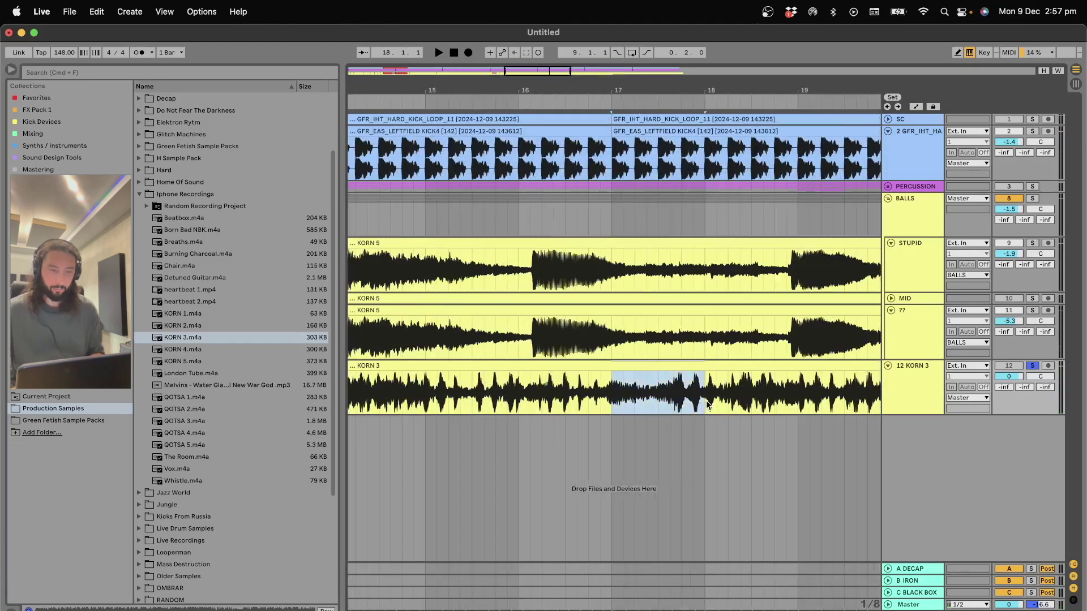
key(super+l)
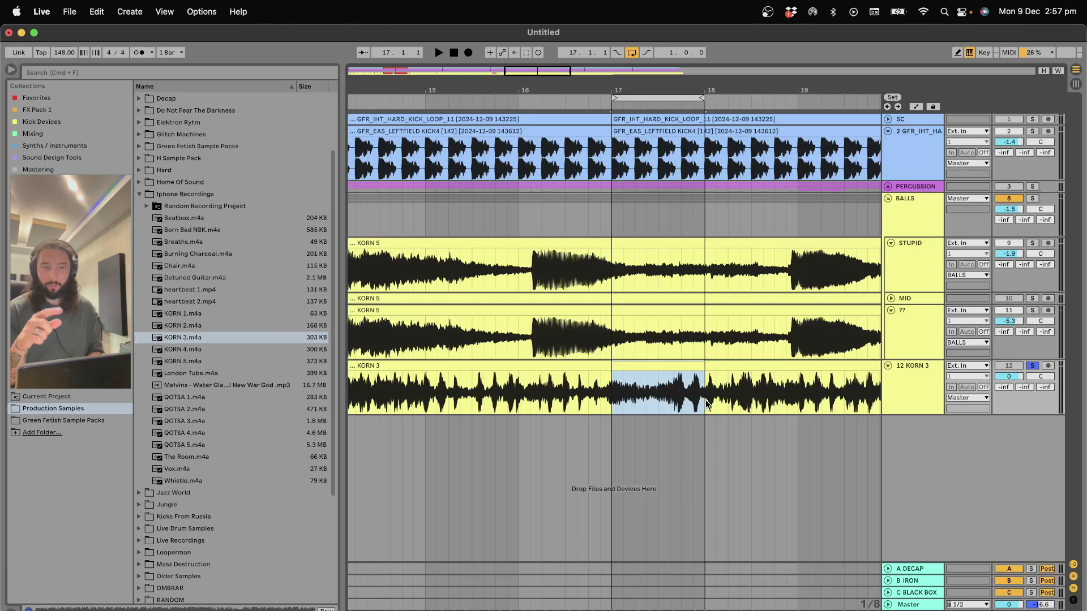
key(space)
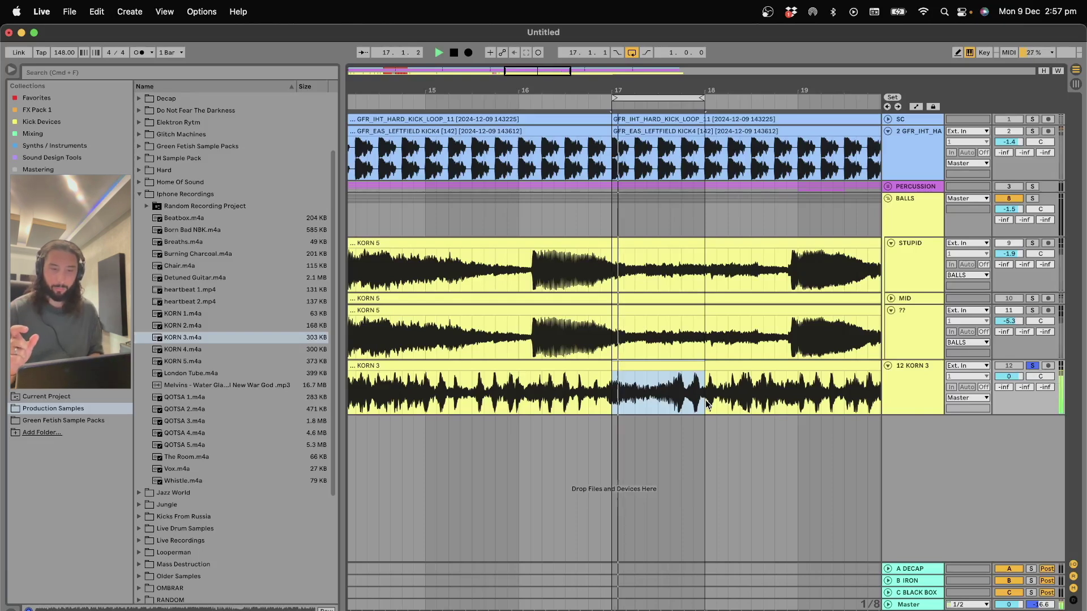
key(space)
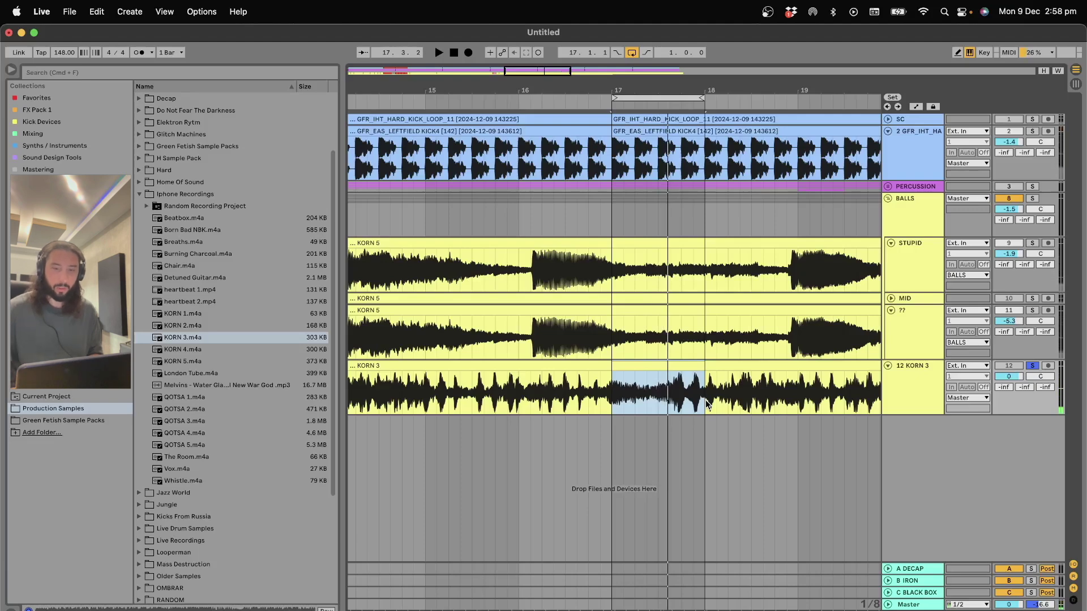
Step: Unsolo and collapse the KORN 3 track, and collapse the ?? track in the BALLS group
click(888, 366)
click(1031, 366)
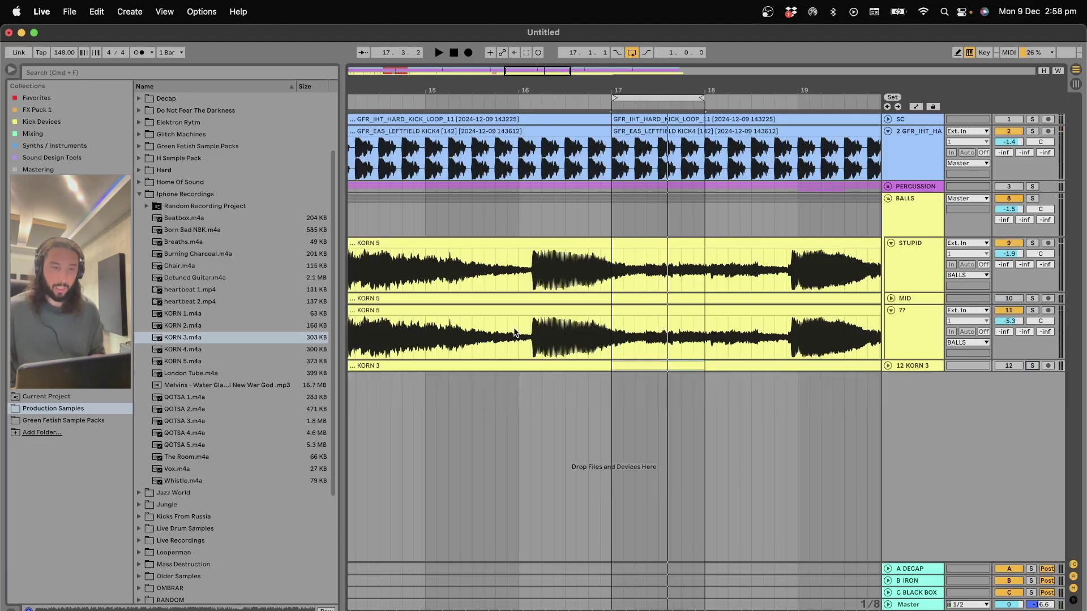
click(539, 324)
scroll(539, 324, down, 8)
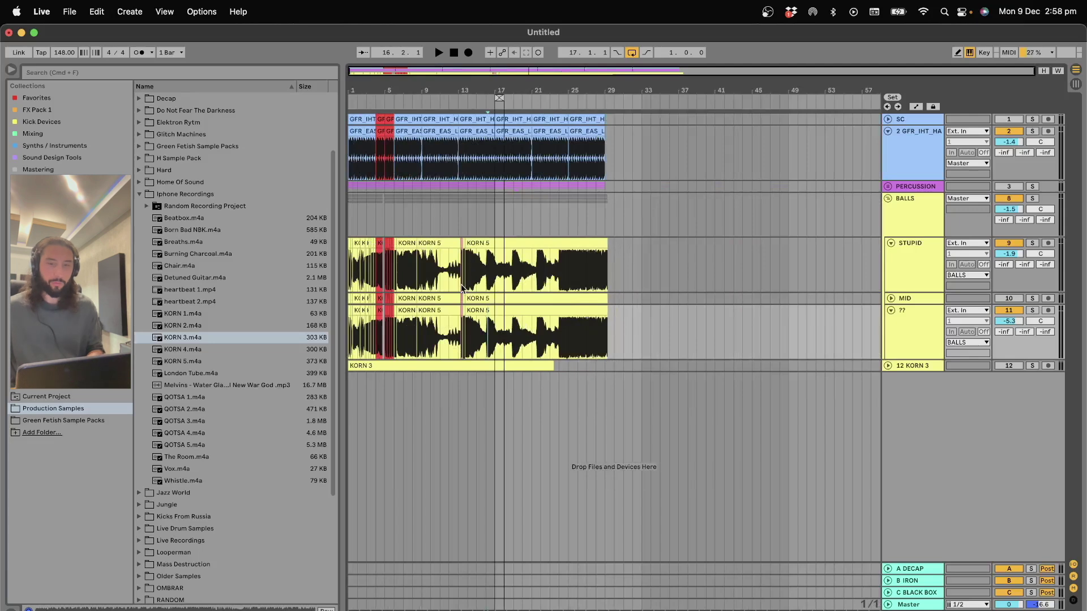
click(890, 310)
click(890, 298)
click(892, 298)
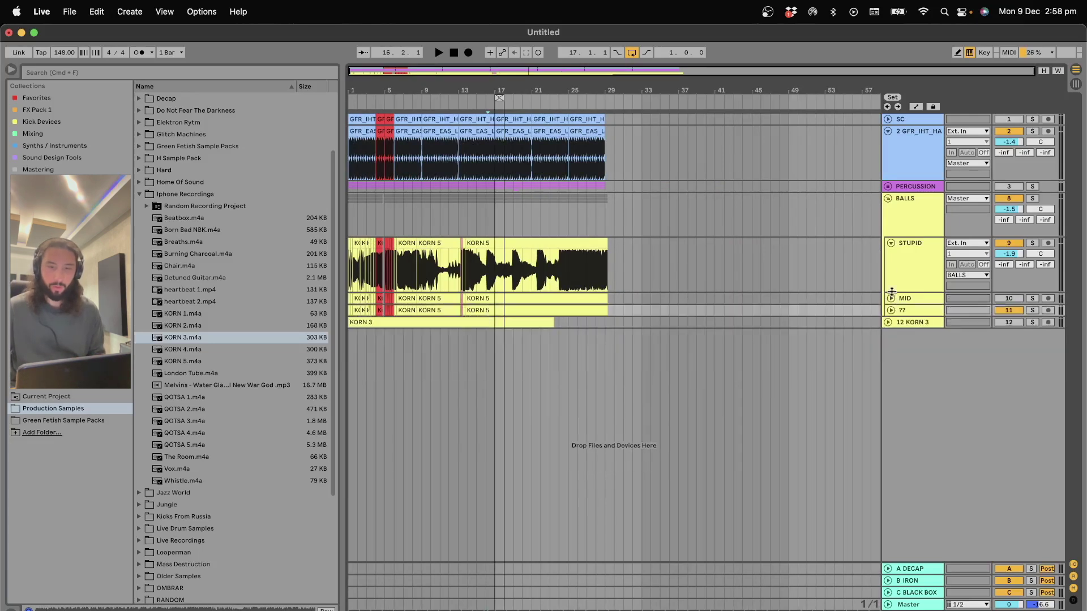
Step: Show the device chain of the STUPID track and select its Pro-Q 3 device
click(495, 207)
scroll(495, 207, up, 5)
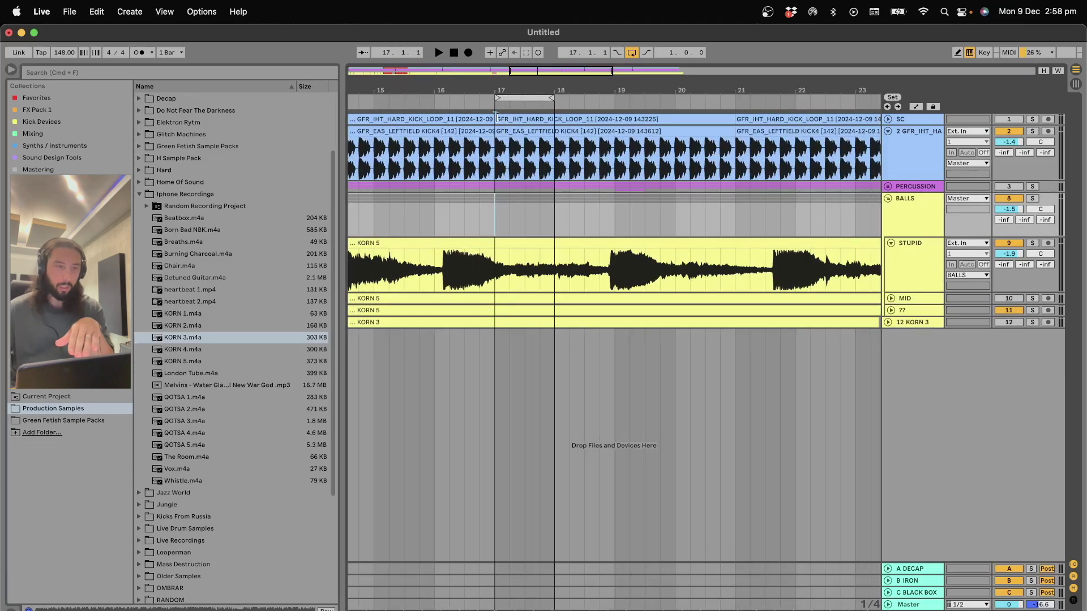
key(minus)
key(minus)
key(minus)
click(552, 254)
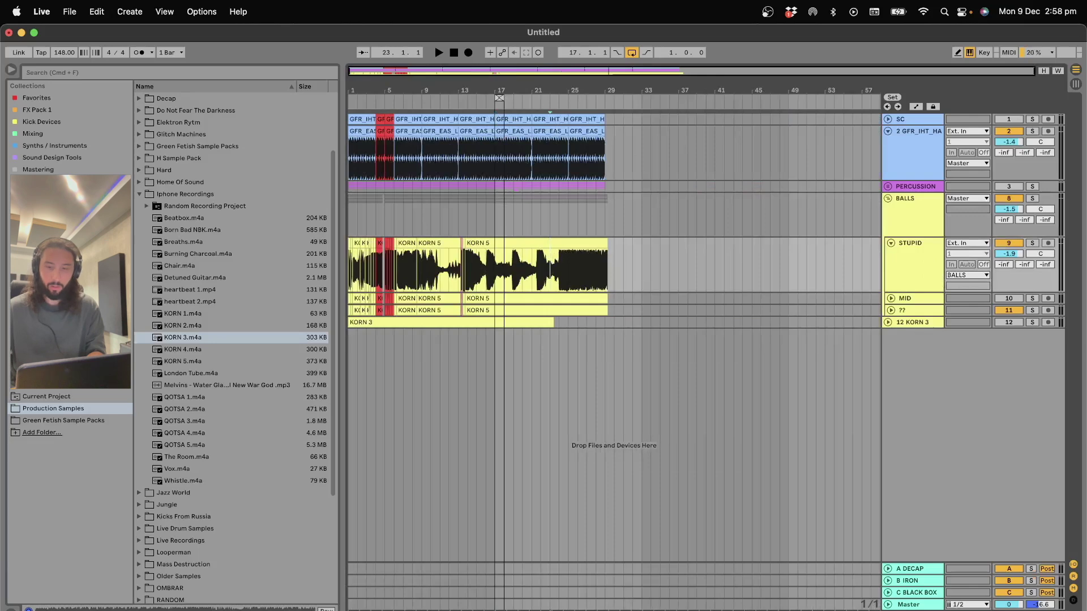
key(shift+Tab)
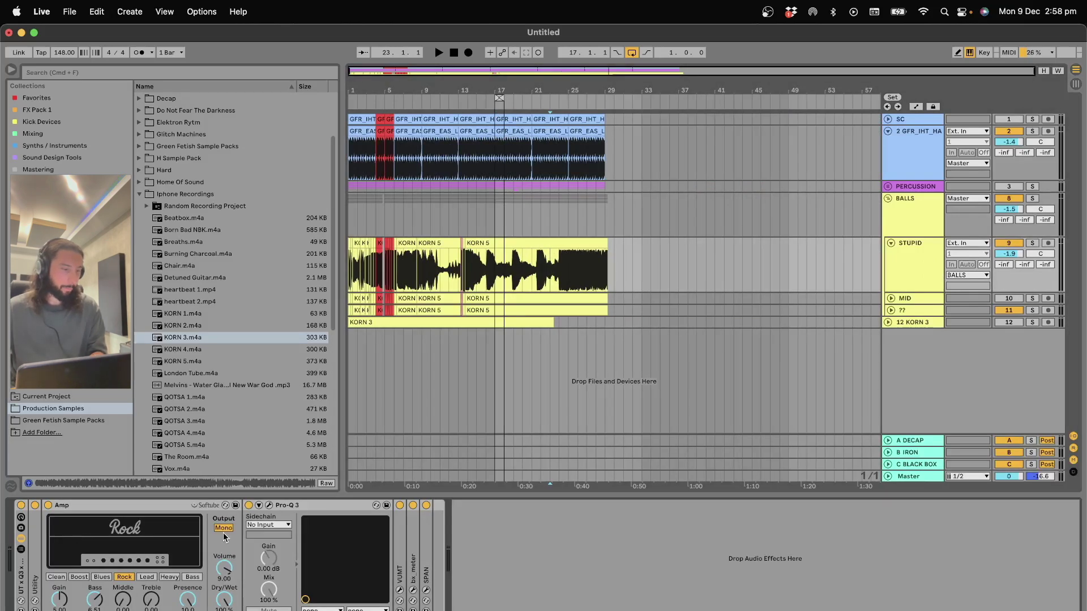
click(270, 506)
click(270, 506)
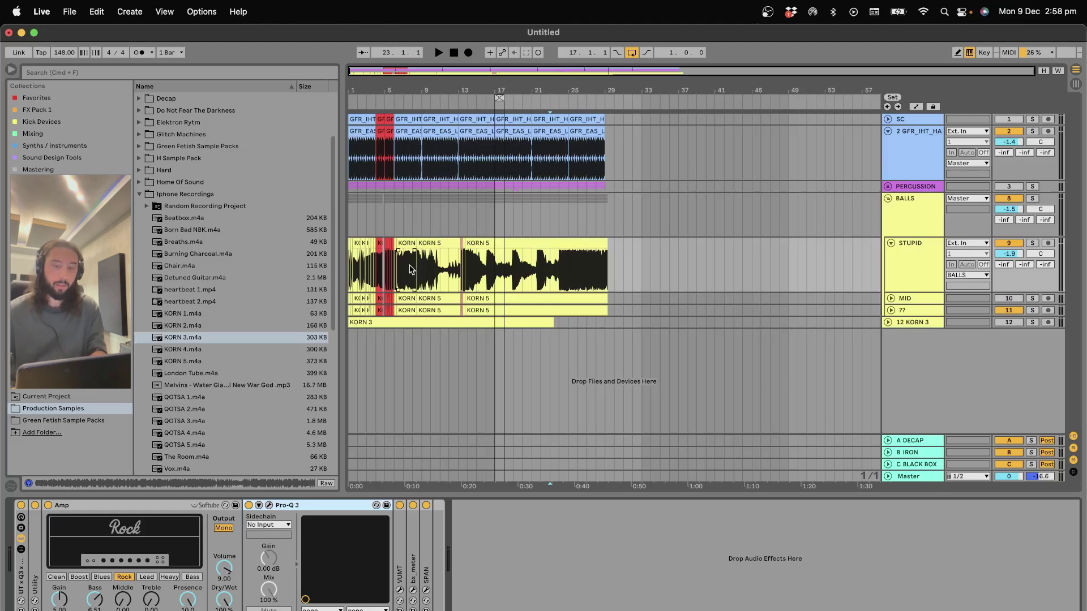
Step: Move the loop to 7.3.1 with a one-beat length, deactivate the ?? track and start playback
click(500, 274)
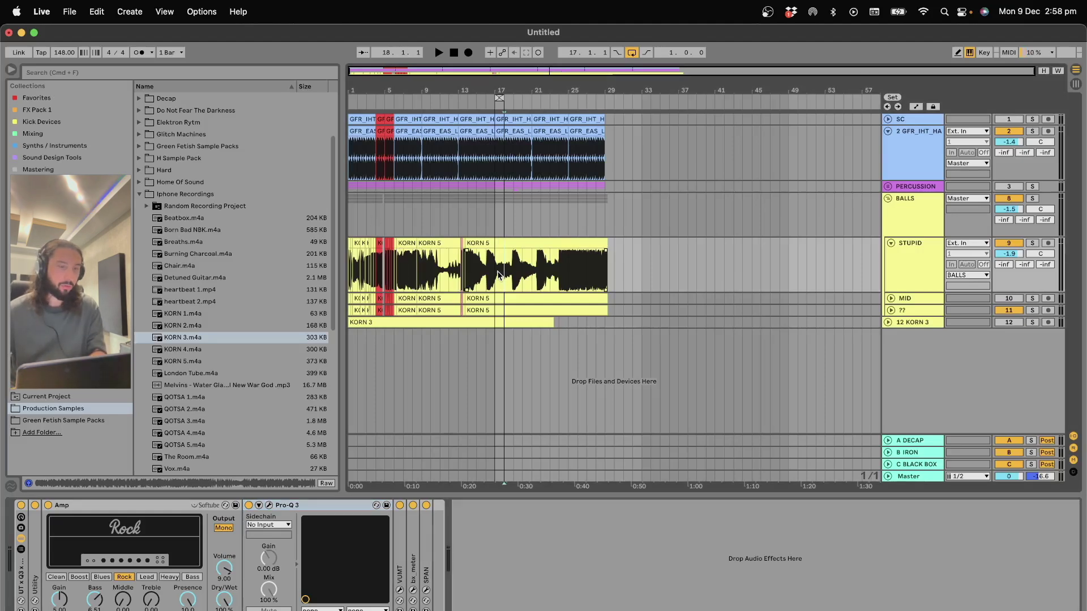
scroll(500, 274, up, 5)
scroll(500, 273, left, 5)
click(501, 275)
key(minus)
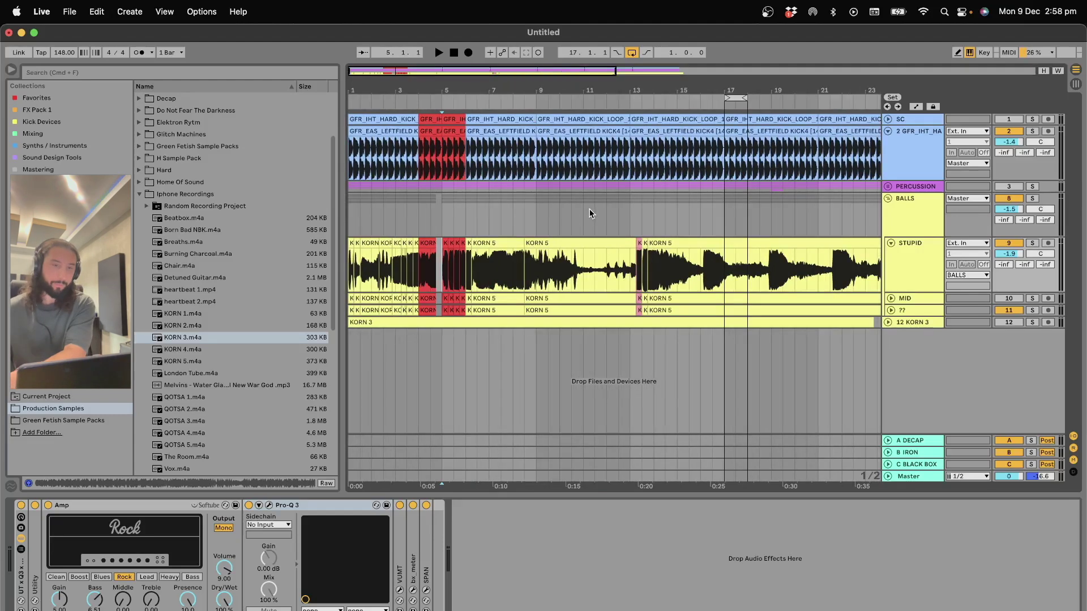
drag(745, 97, 511, 121)
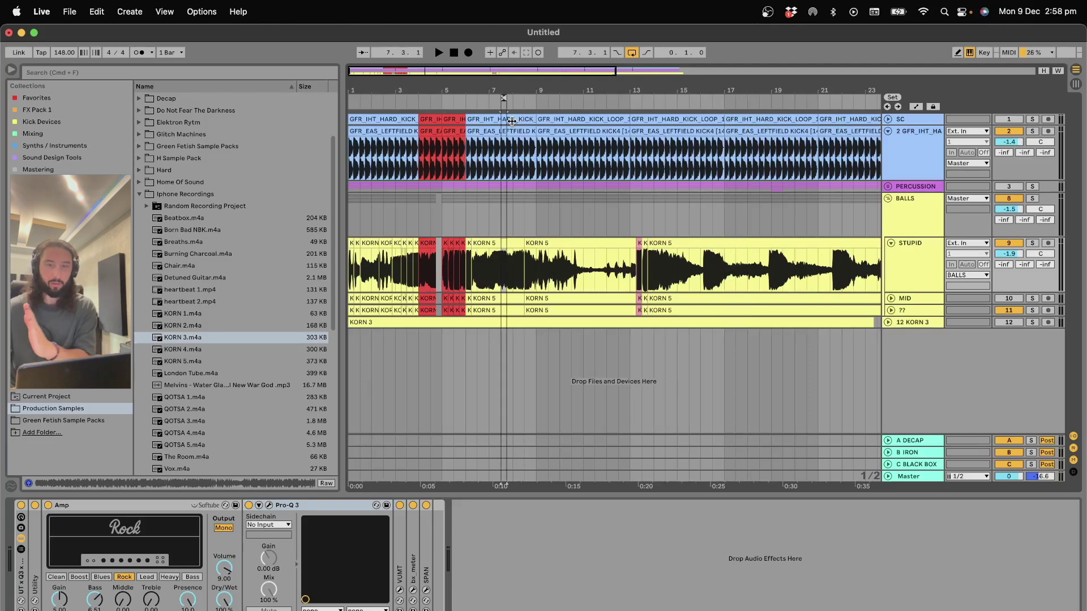
click(1009, 310)
key(space)
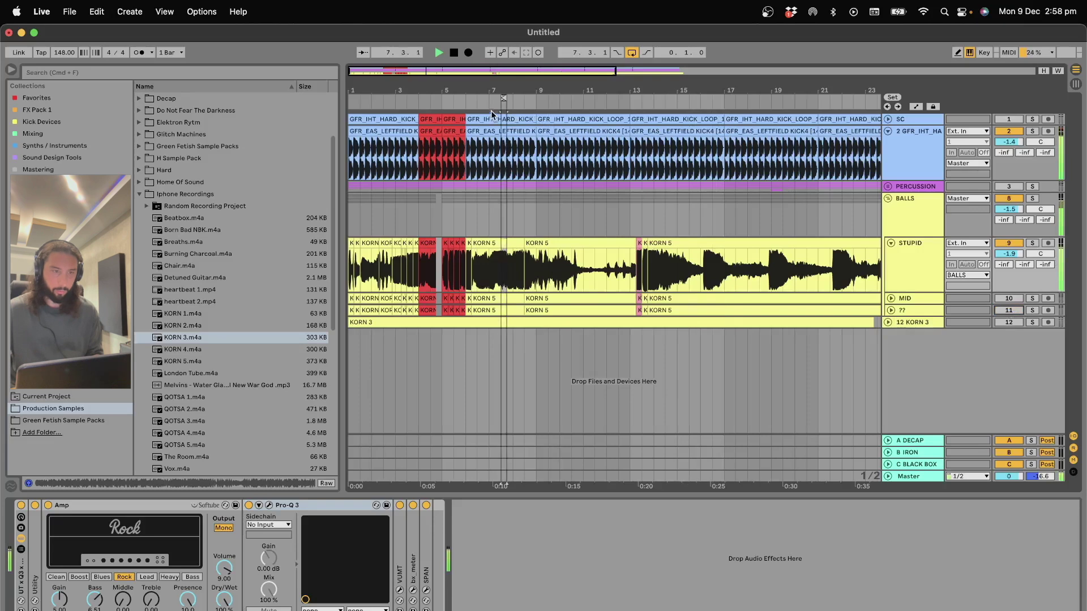
Step: Move the one-beat loop to 6.3.1 and then to 2.3.1, listening to the STUPID track with the kick
drag(503, 98, 489, 98)
key(space)
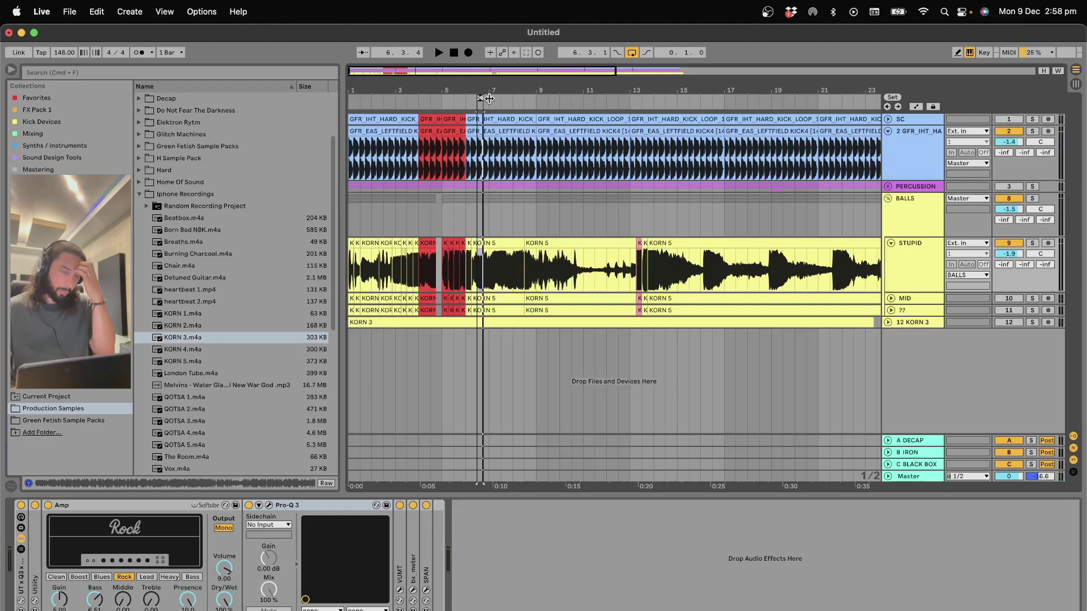
drag(489, 99, 570, 102)
scroll(620, 125, left, 5)
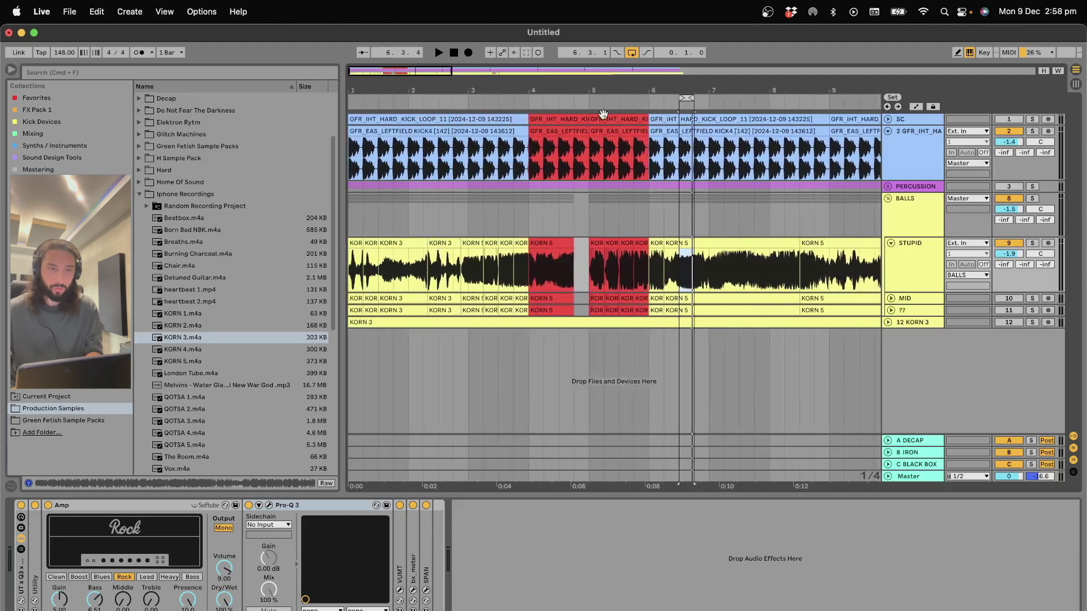
drag(695, 98, 463, 110)
key(space)
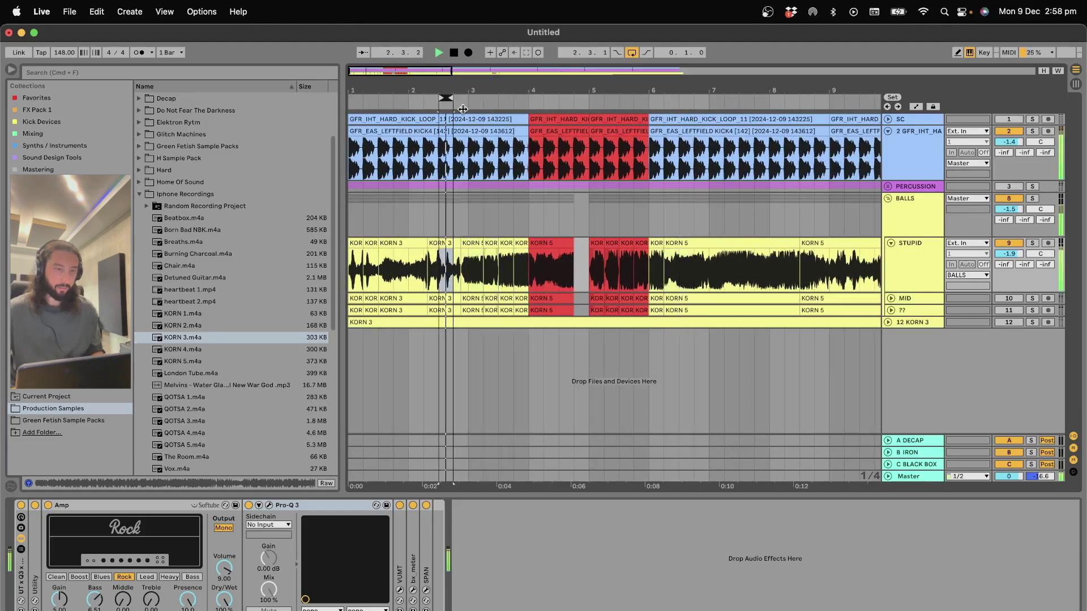
key(space)
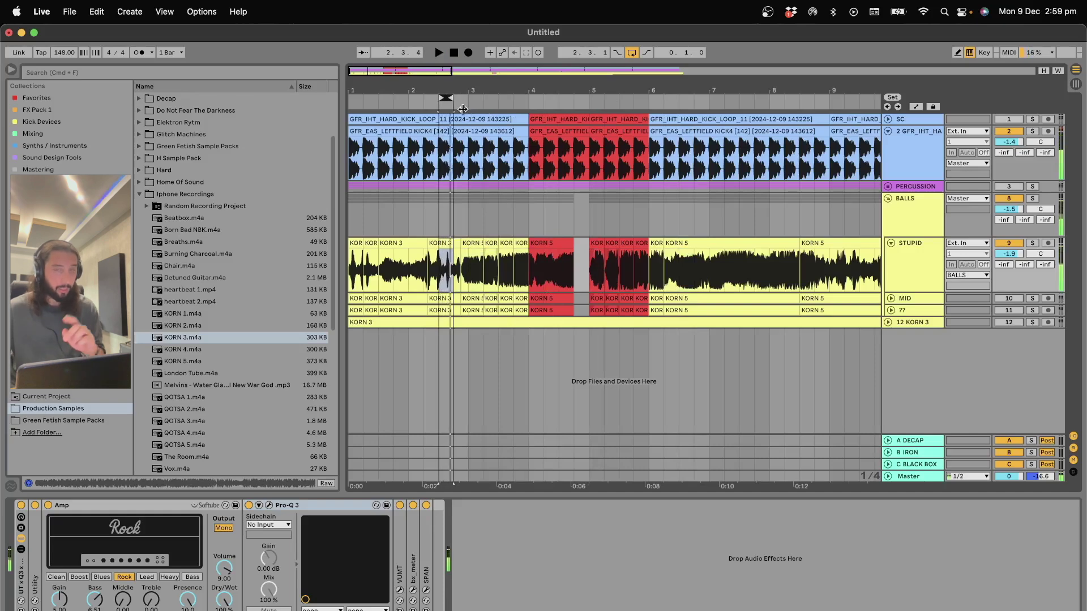
Step: Shift the one-beat loop to 2.4.1 and then to 1.4.1, and listen to that beat
key(Right)
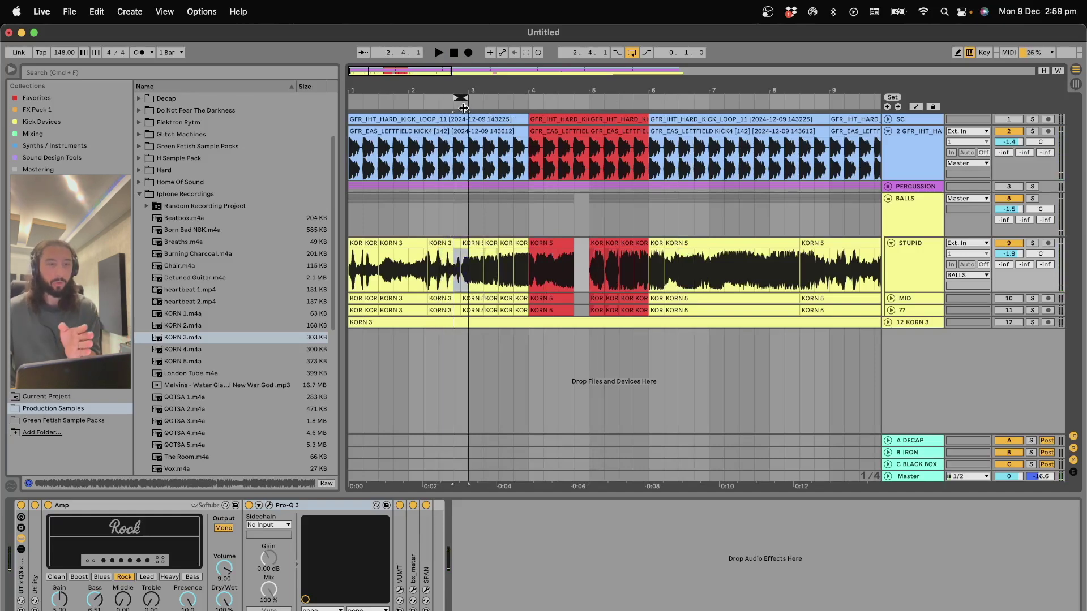
scroll(501, 148, down, 3)
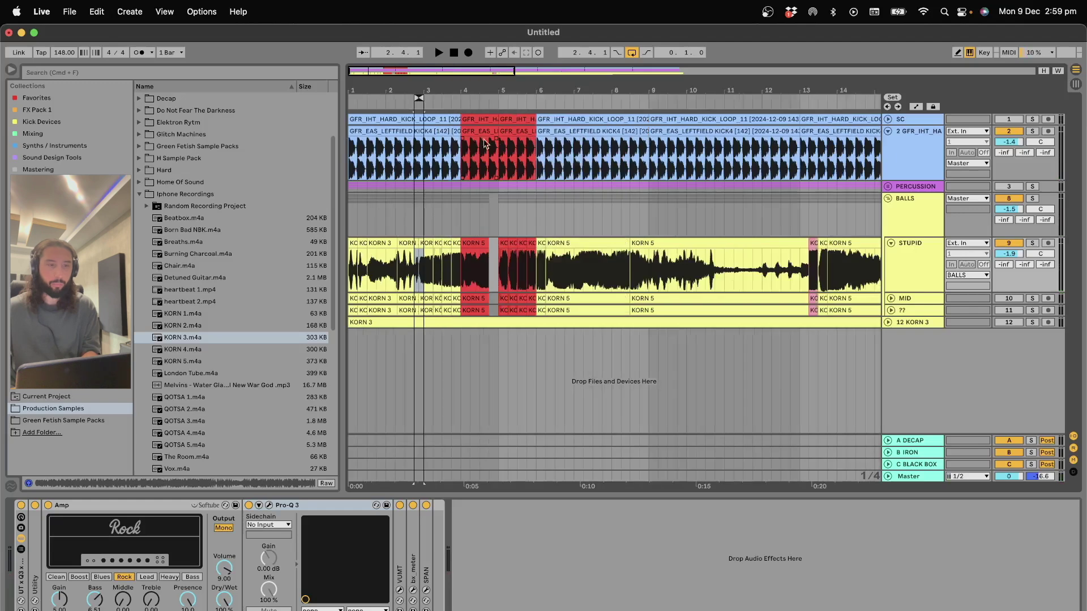
drag(422, 108, 391, 103)
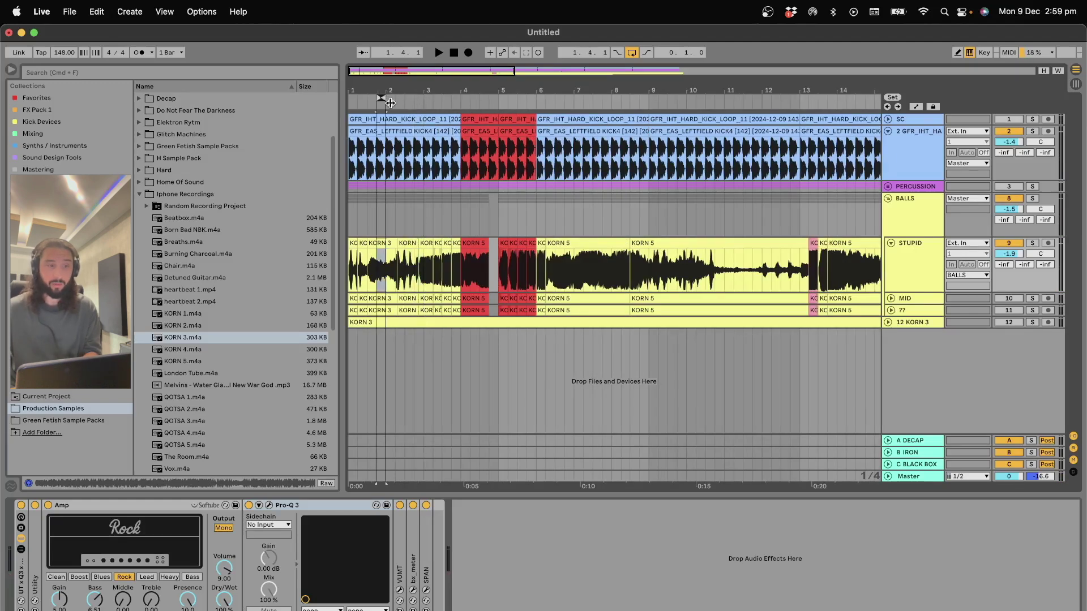
key(space)
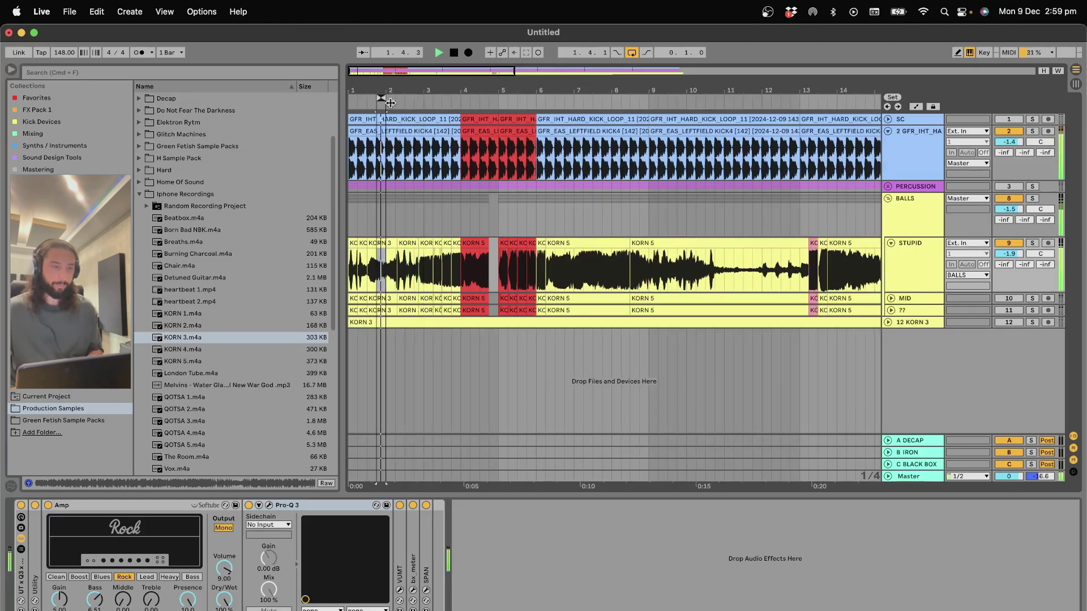
key(space)
Step: Loop the first beat at 1.1.1 and compare the STUPID track with its Amp device off and on
drag(391, 103, 362, 106)
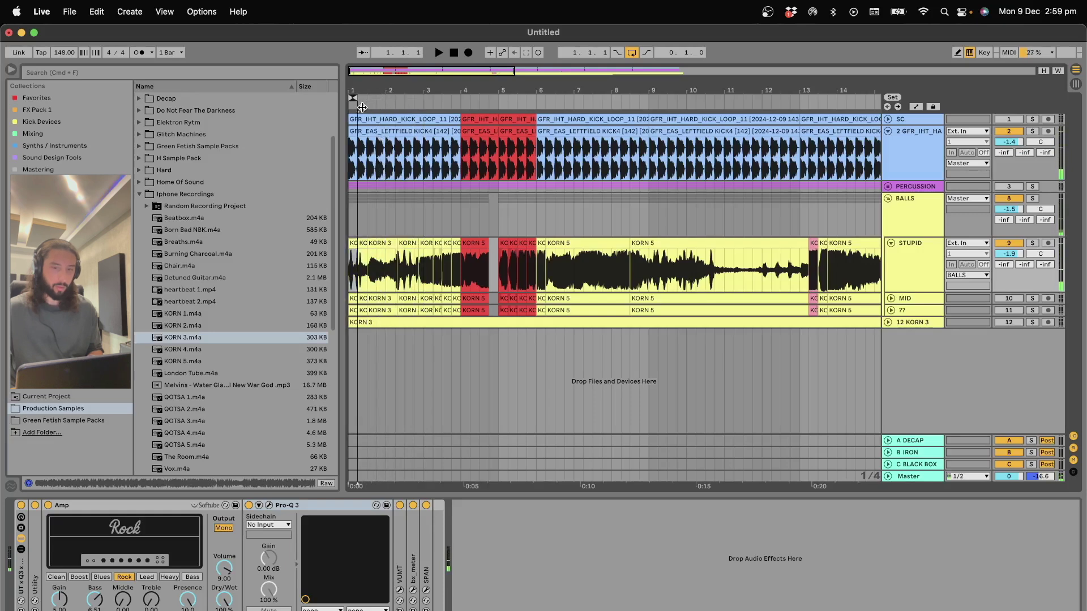
key(space)
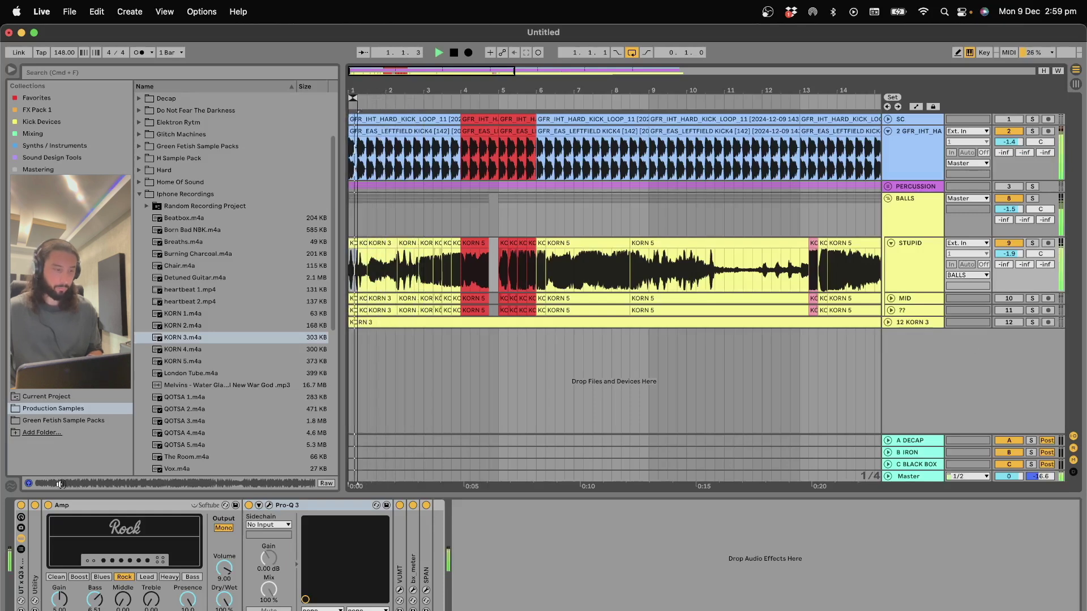
click(48, 505)
key(space)
click(48, 505)
key(space)
Step: Open the BALLS group's Pro-Q 3 and move its low cut to about 78 Hz
click(365, 224)
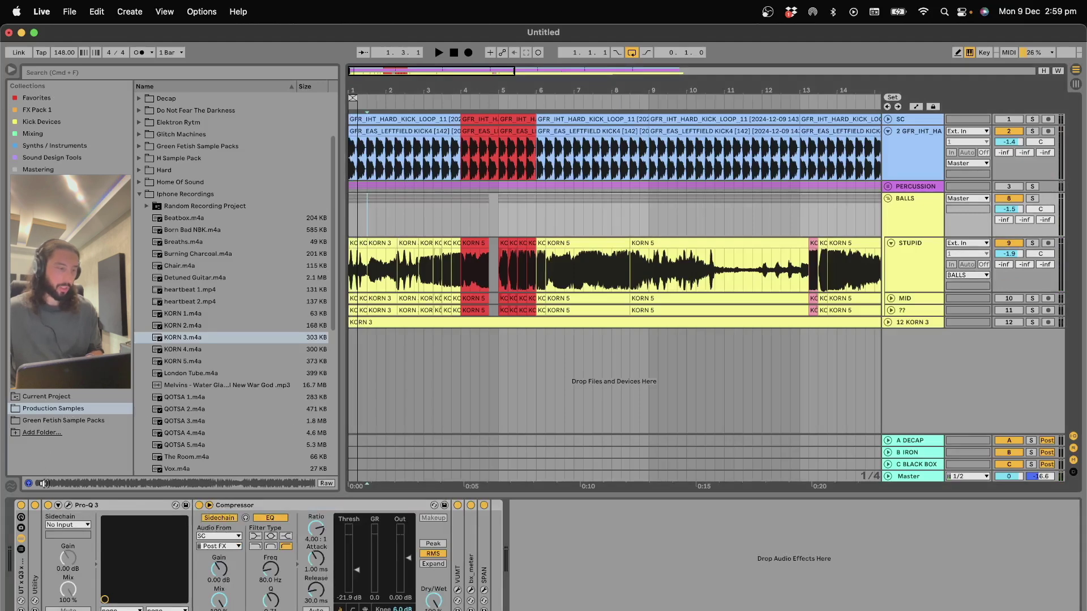
click(68, 505)
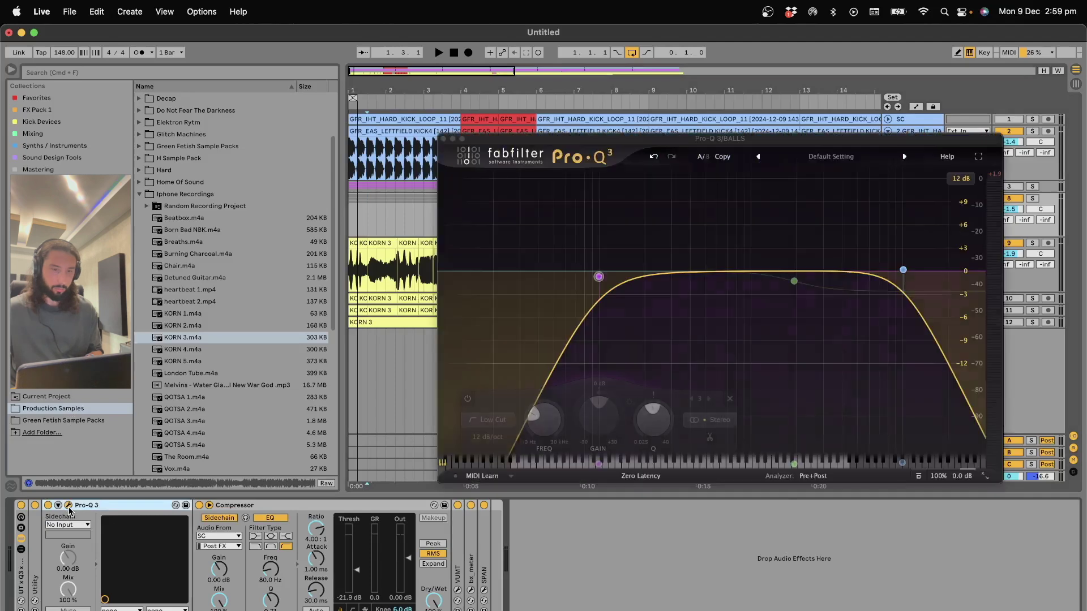
drag(609, 280, 595, 279)
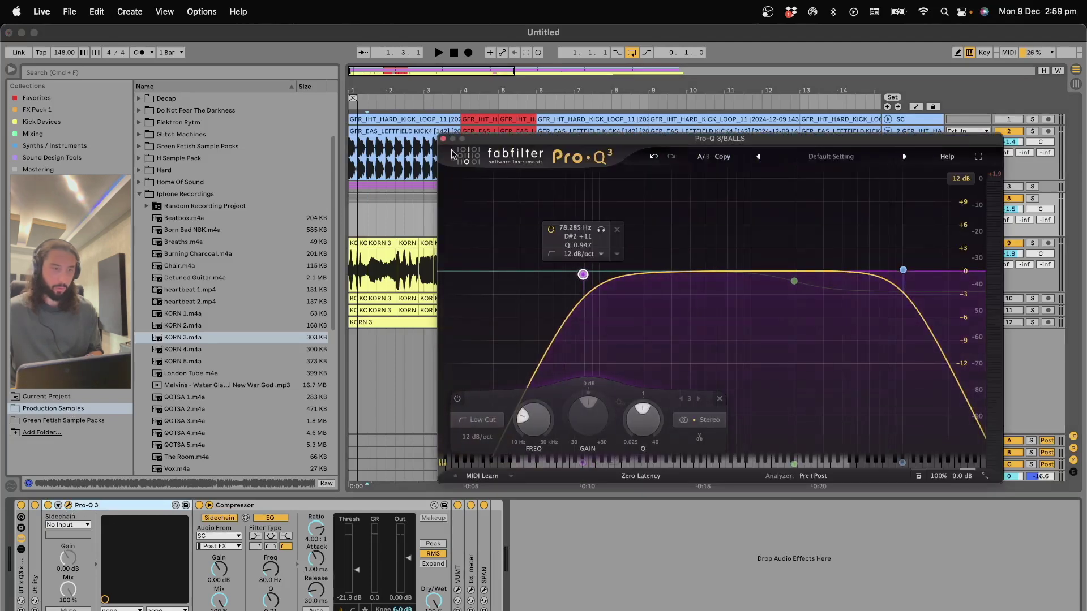
Step: Play the arrangement, compare the BALLS group's Pro-Q 3 bypassed and active, and close the EQ window
key(space)
click(918, 476)
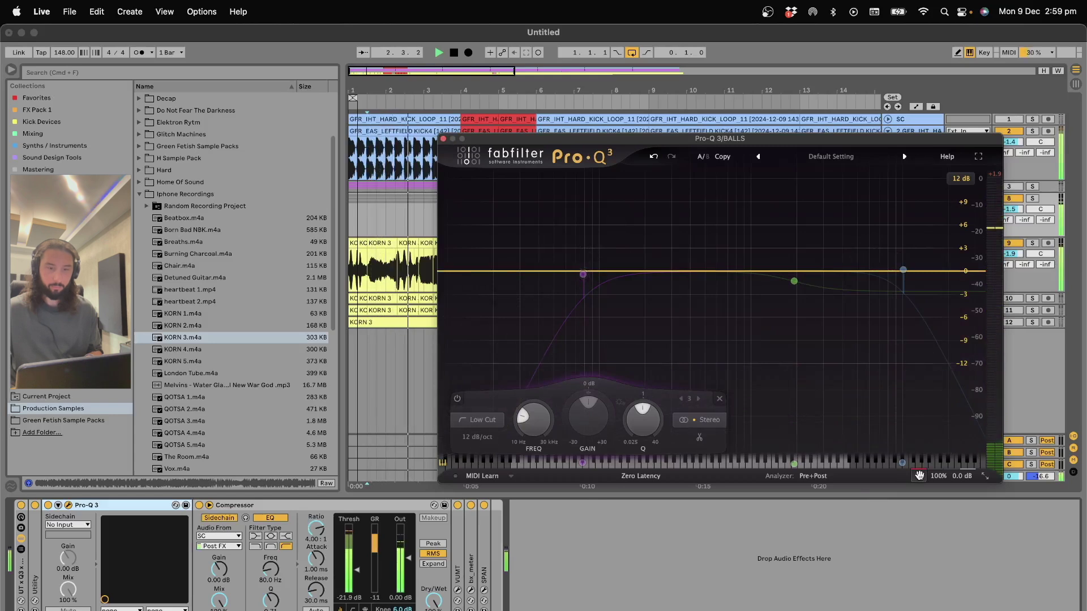
click(919, 476)
click(918, 475)
click(918, 475)
key(space)
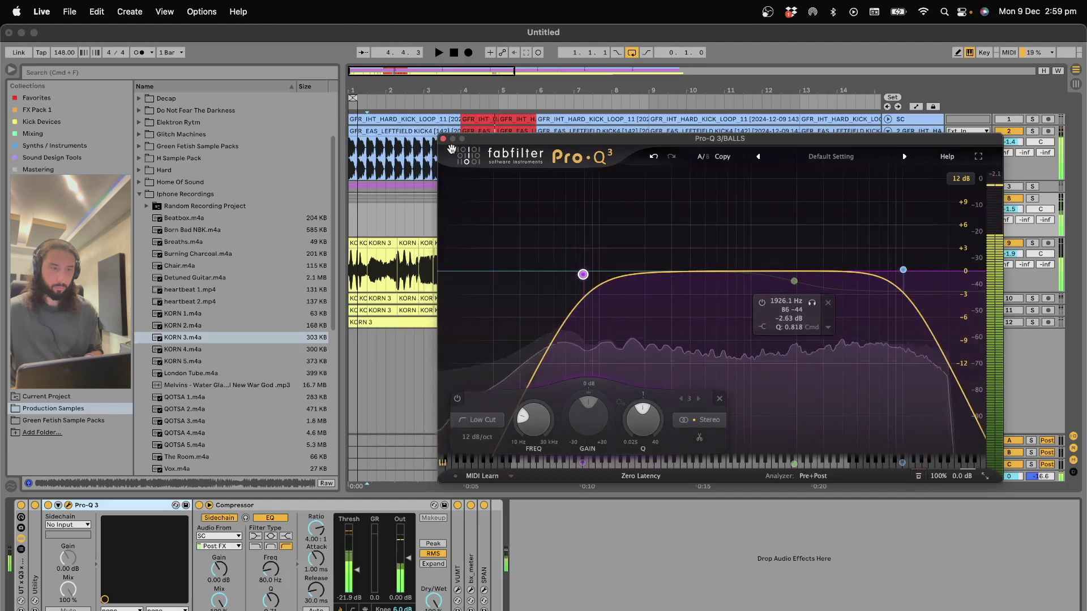
click(443, 138)
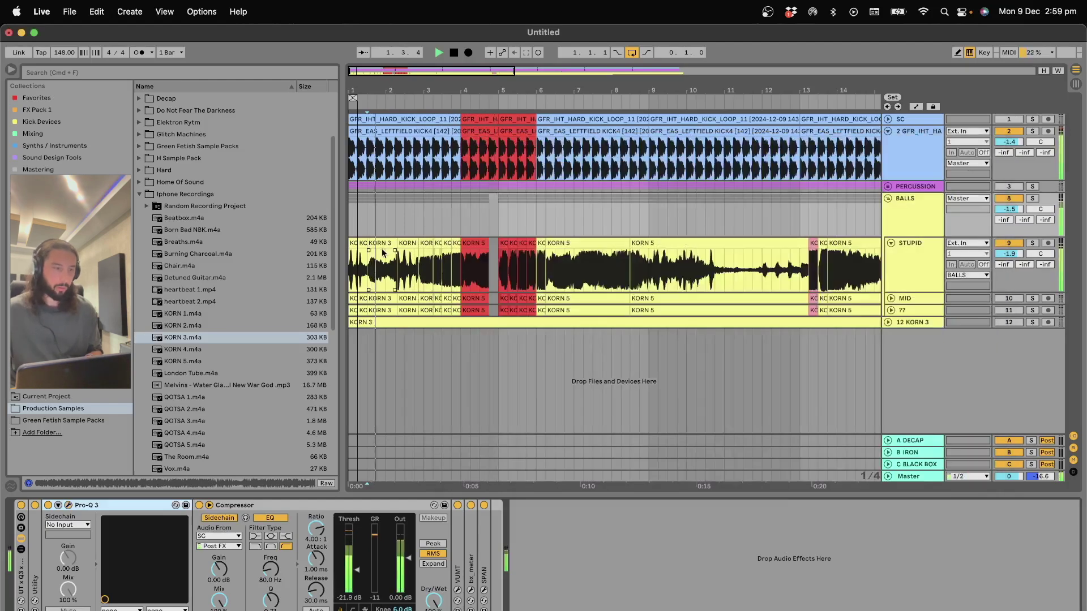
Step: Move the one-beat loop to 6.2.1 and then to 7.2.1, listening to each beat
click(547, 104)
click(550, 105)
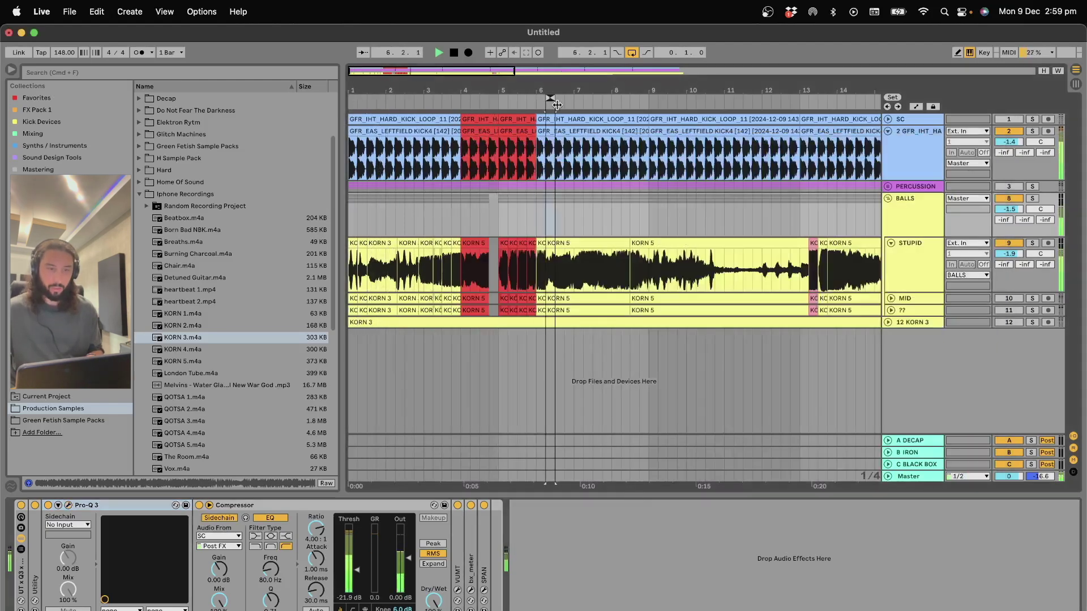
click(589, 104)
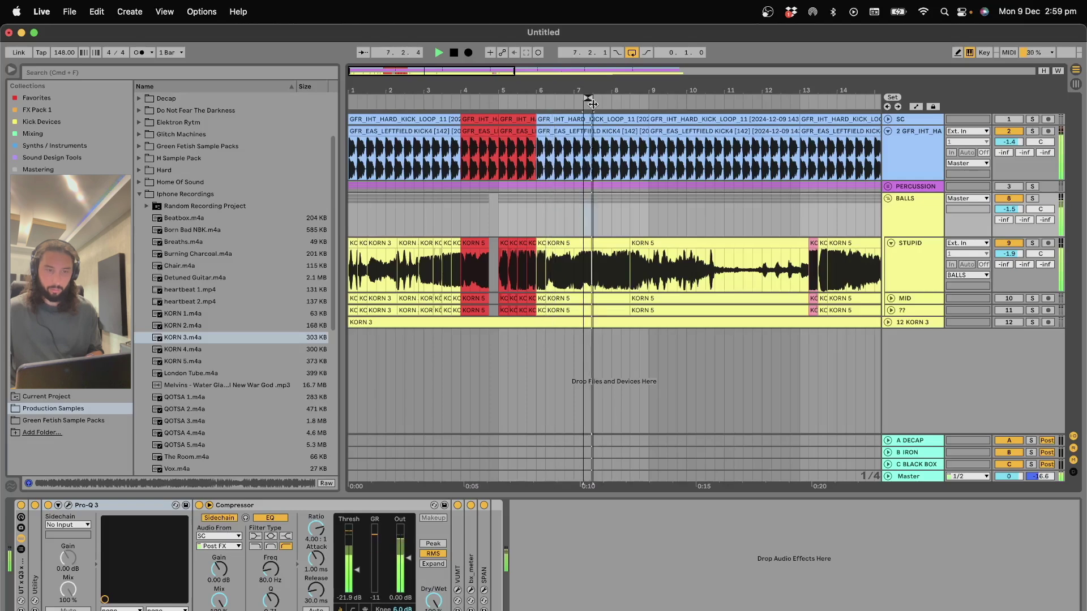
Step: Shift the one-beat loop to 11.3.1 and then to 13.1.1 to hear the quieter KORN 5 section
key(space)
drag(593, 105, 526, 99)
click(601, 101)
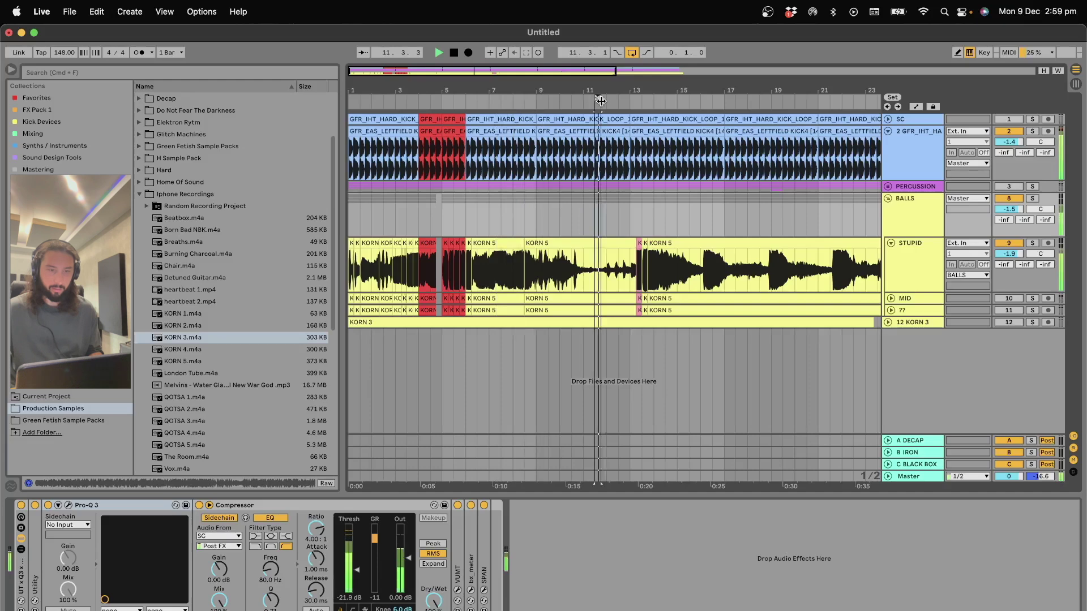
drag(600, 101, 638, 103)
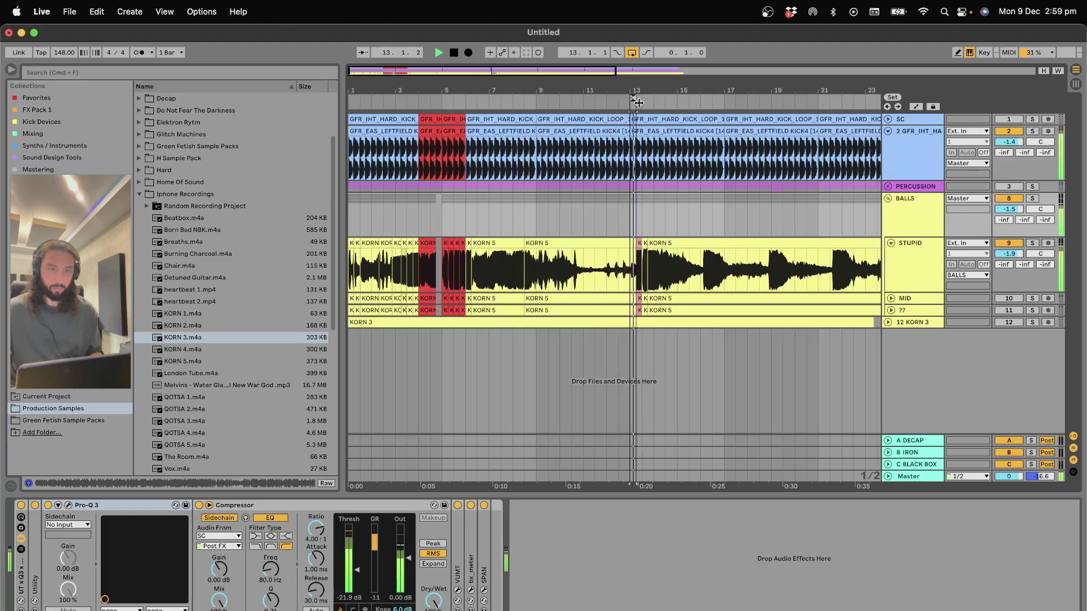
Step: Move the one-beat loop to 13.3.1, just after the pink clip, and listen to it
key(plus)
key(plus)
key(space)
mouse_move(647, 98)
mouse_down()
mouse_move(689, 99)
mouse_move(671, 99)
mouse_up()
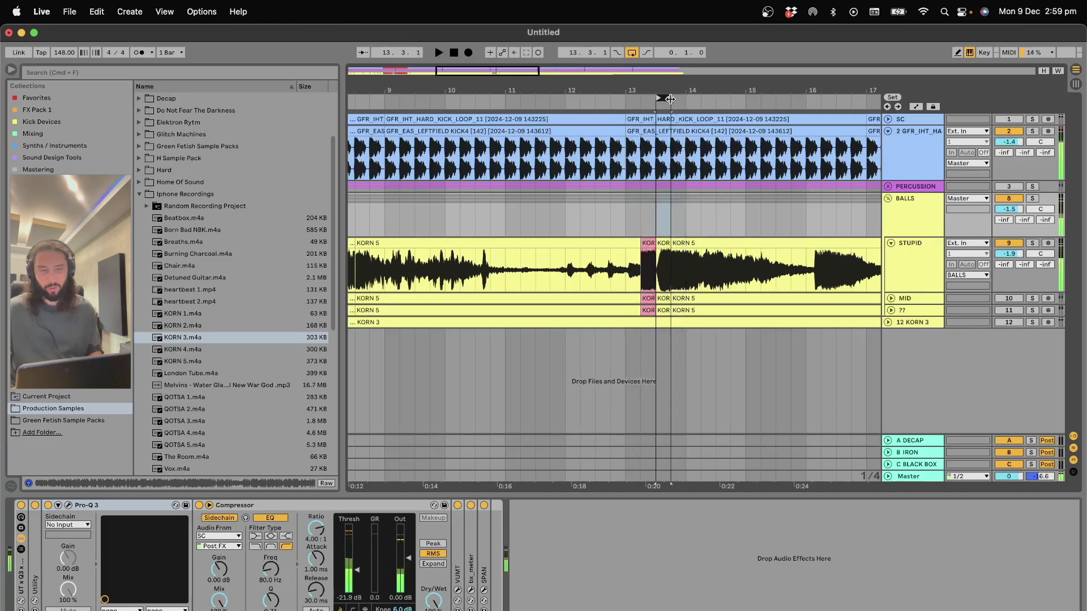
key(space)
Step: Move the one-beat loop to 14.3.1 and then to 17.3.1, and play that beat
drag(666, 99, 727, 99)
key(minus)
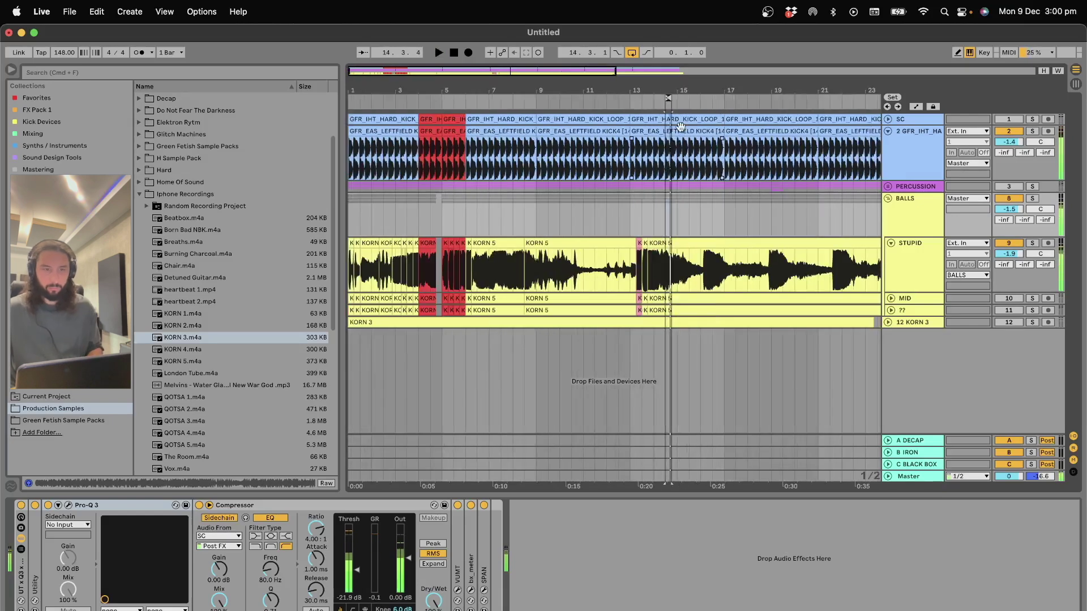
click(739, 100)
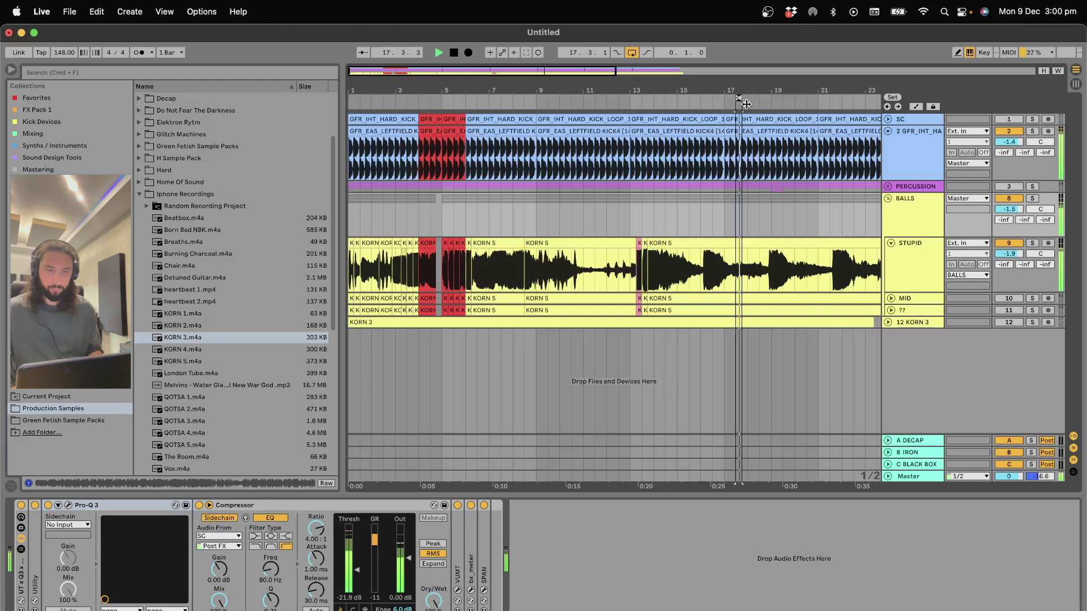
key(space)
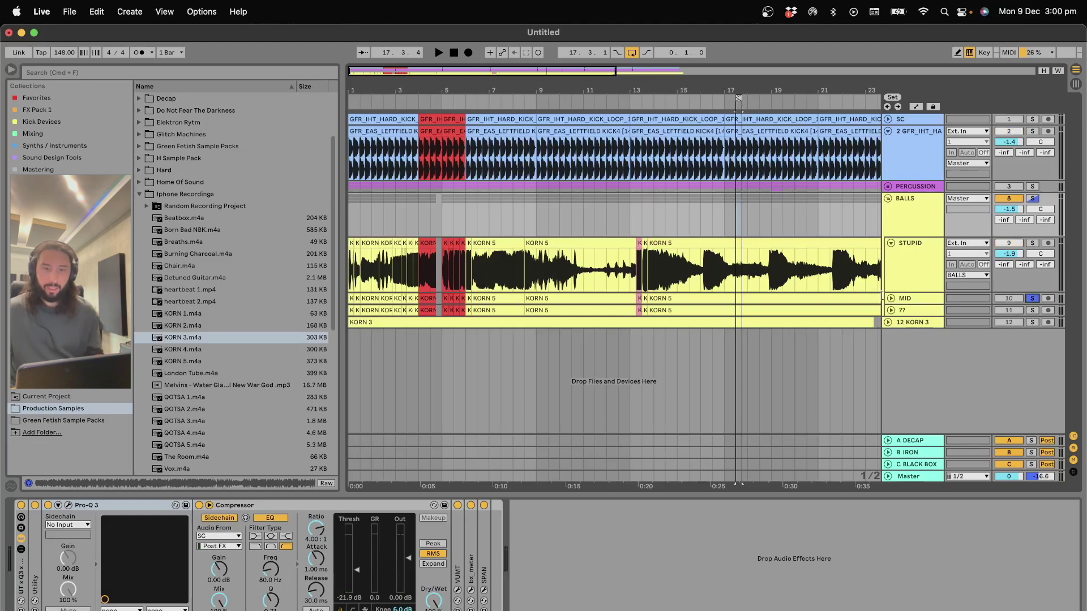
Step: Unfold the MID track, open its Pro-Q 3, raise the high cut and move the low cut to about 210 Hz
click(890, 298)
click(641, 325)
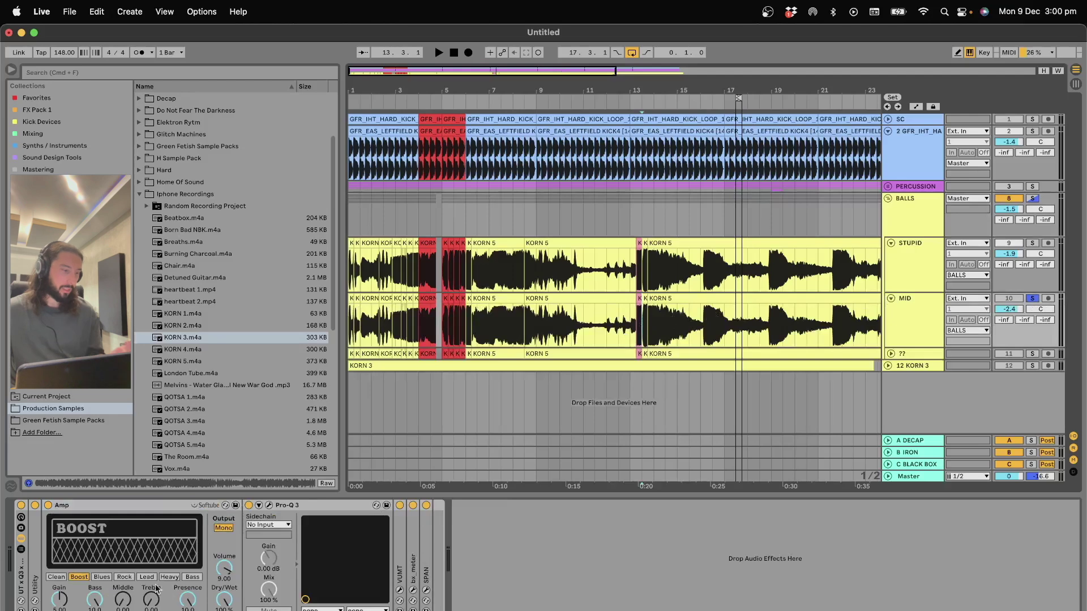
click(270, 505)
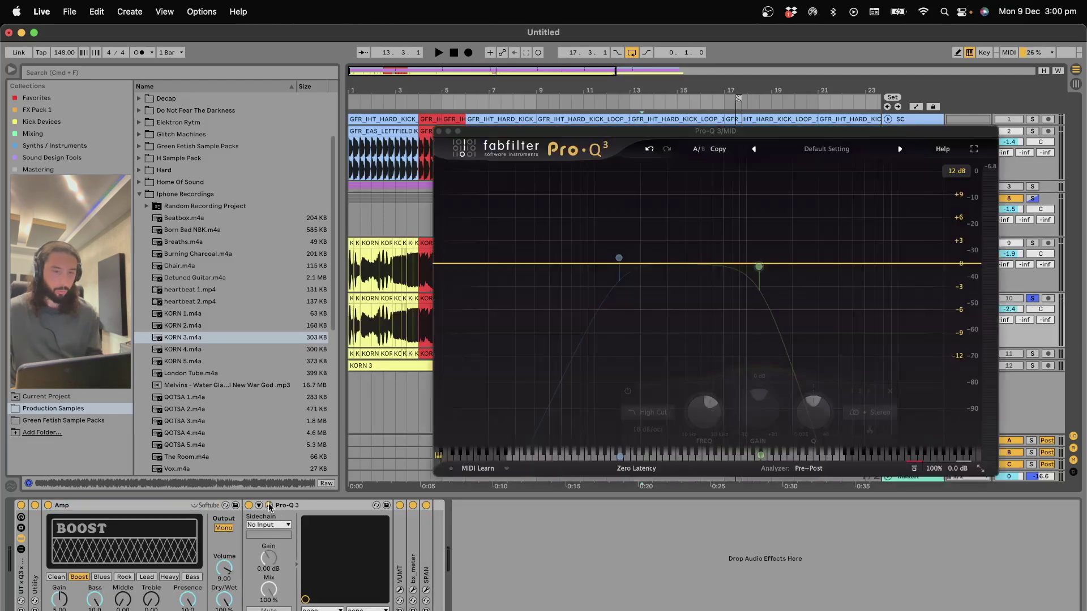
drag(755, 265, 780, 263)
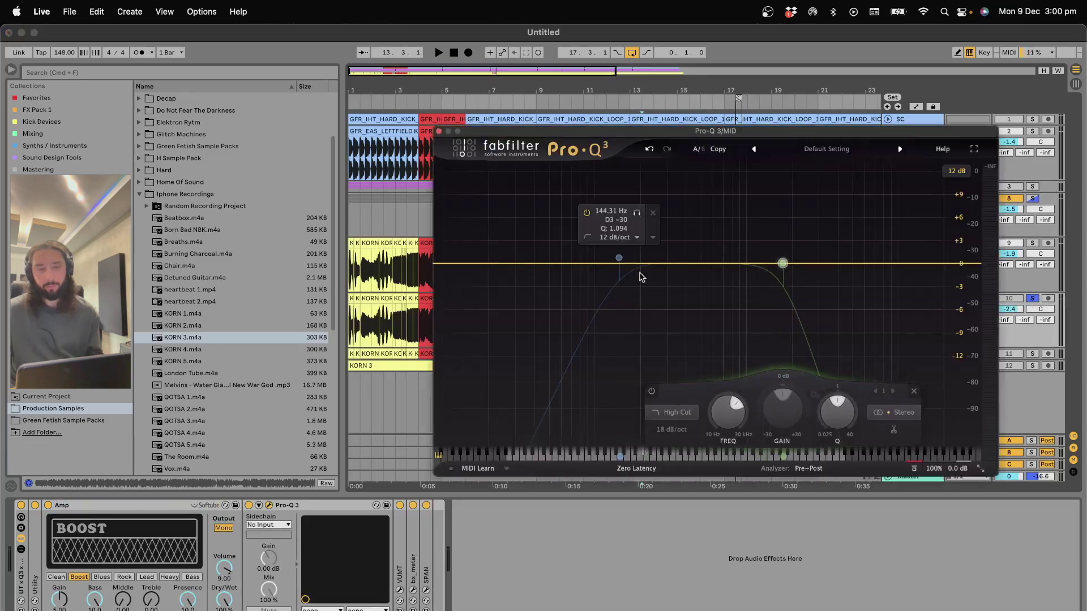
drag(621, 259, 647, 264)
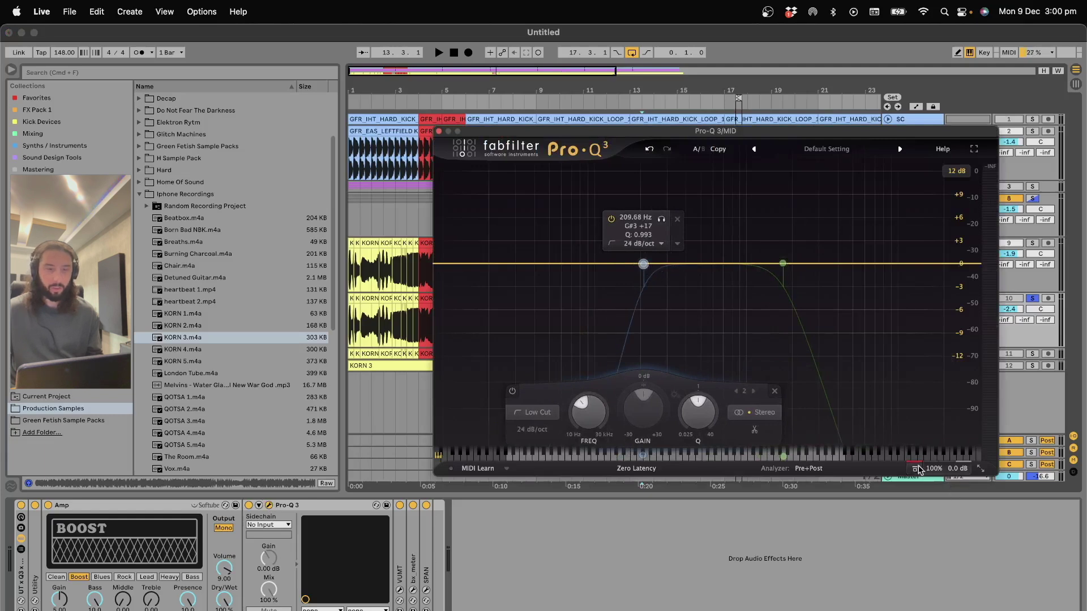
Step: During playback, raise the MID EQ's high cut further and move its low cut to about 238 Hz
key(space)
click(782, 264)
drag(782, 264, 835, 267)
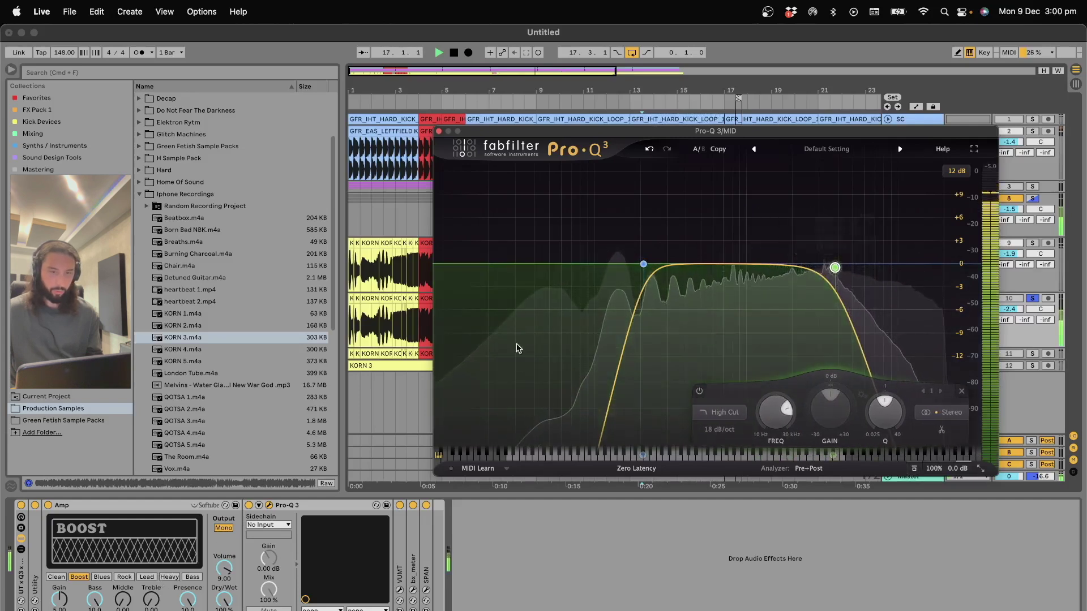
drag(644, 264, 651, 264)
Step: Try the Lead model on the MID track's Amp, switch it to Rock and set Middle to 0
click(153, 583)
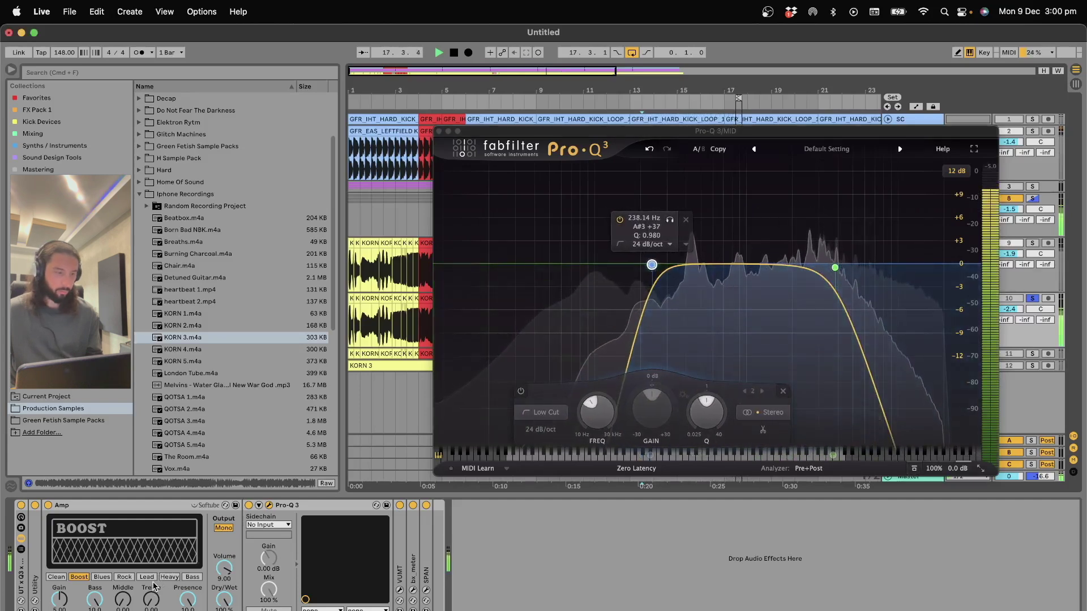
click(146, 577)
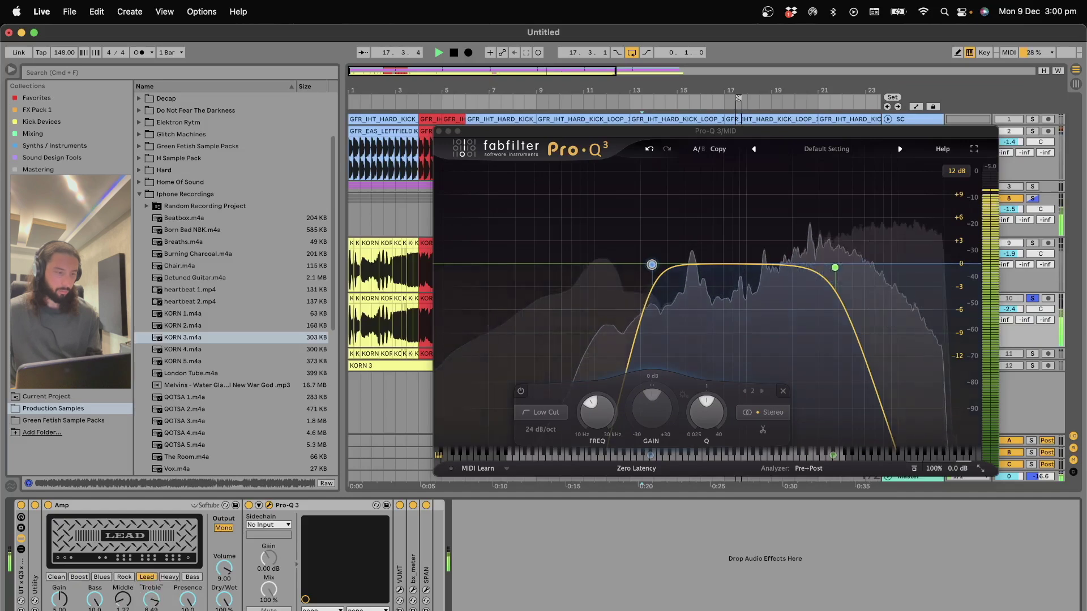
click(124, 577)
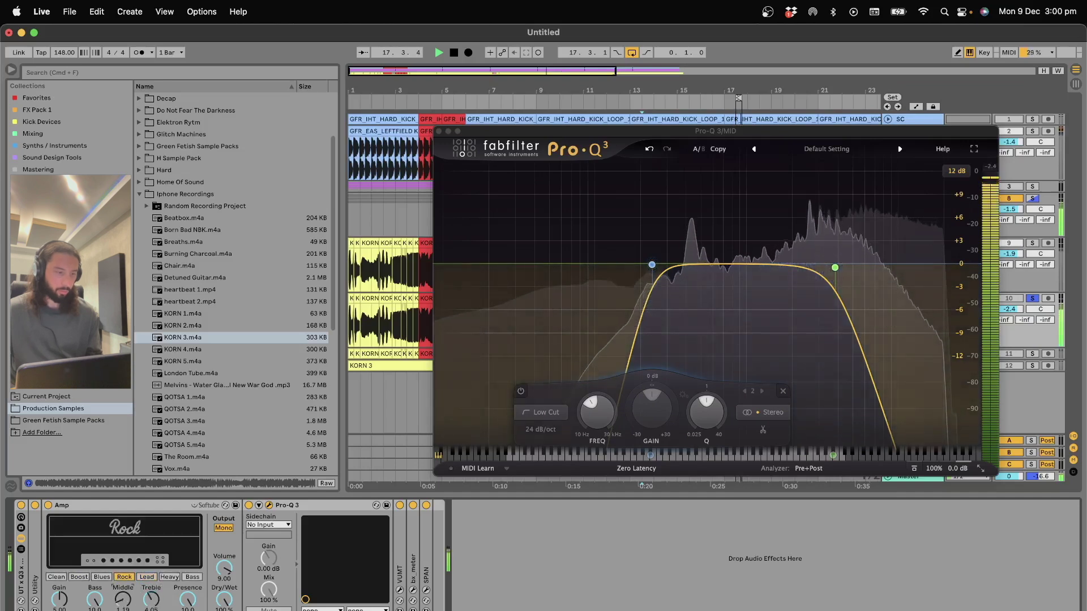
drag(122, 599, 122, 610)
Step: Move the MID EQ's low cut to about 957 Hz and shift its high cut into the upper treble
drag(651, 264, 688, 267)
drag(835, 268, 935, 264)
drag(688, 267, 743, 266)
key(space)
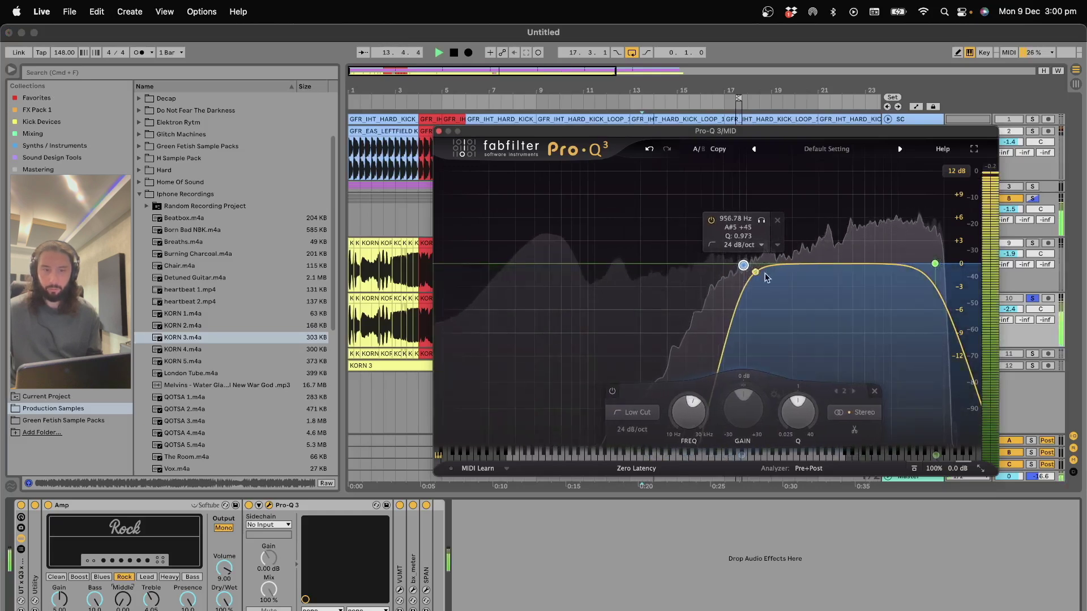
drag(935, 264, 915, 265)
Step: Unsolo the MID track, hide the EQ window and restart playback with the kick
click(1033, 301)
key(space)
key(space)
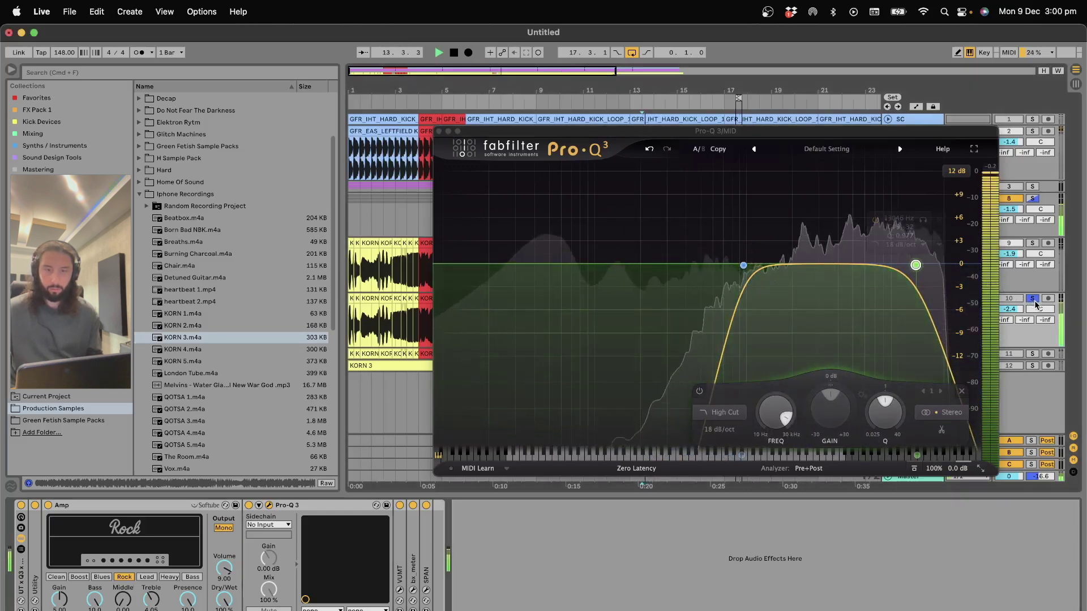
click(1033, 301)
key(space)
key(super+alt+p)
key(space)
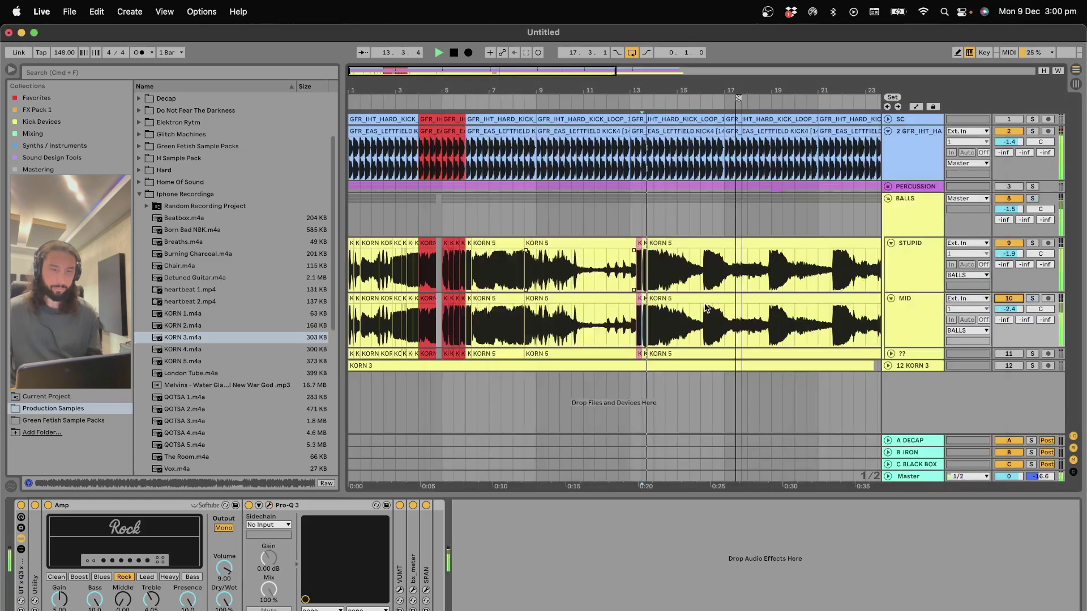
Step: Loop the beat at 13.3.1 and lower the MID track's volume to -5.6 dB
click(645, 106)
click(650, 111)
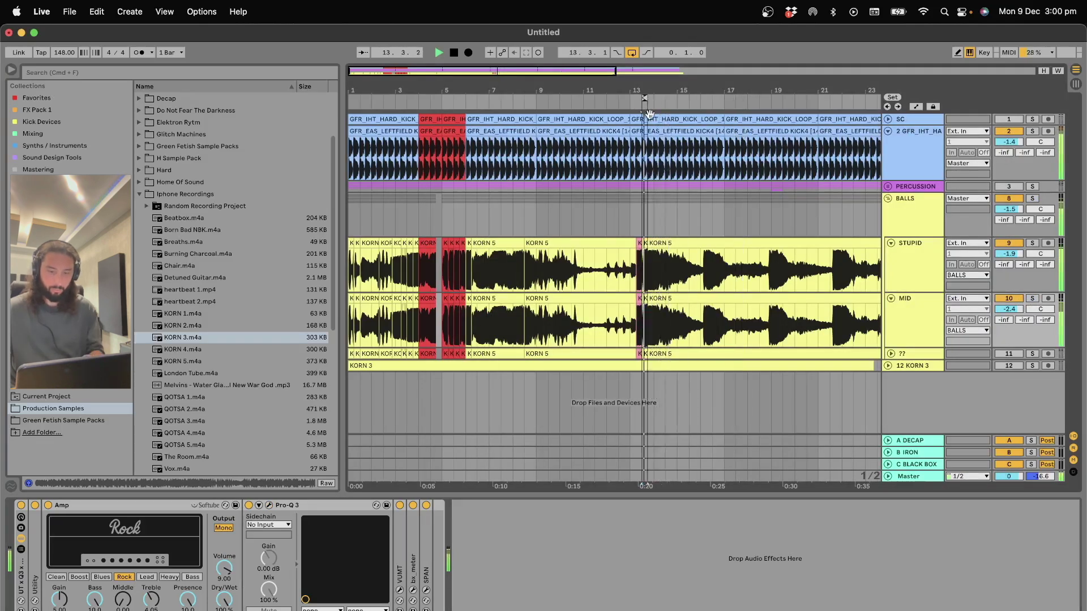
click(665, 270)
drag(1009, 309, 1009, 326)
key(space)
Step: Move the one-beat loop to 13.2.1, over the pink KORN 5 clip, and listen to it
click(639, 299)
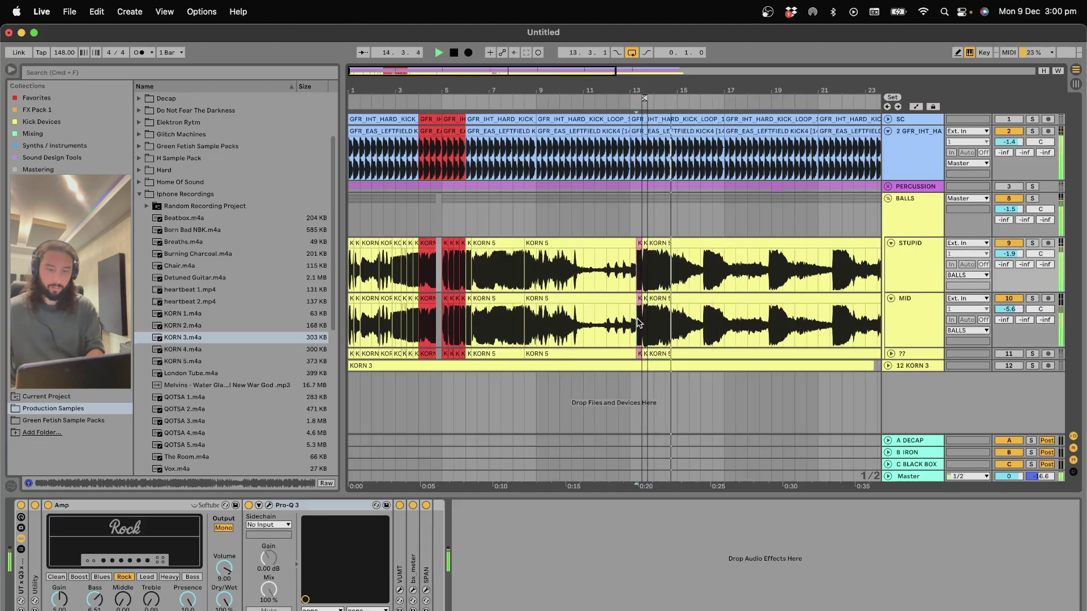
key(plus)
key(plus)
key(plus)
key(plus)
drag(692, 101, 660, 101)
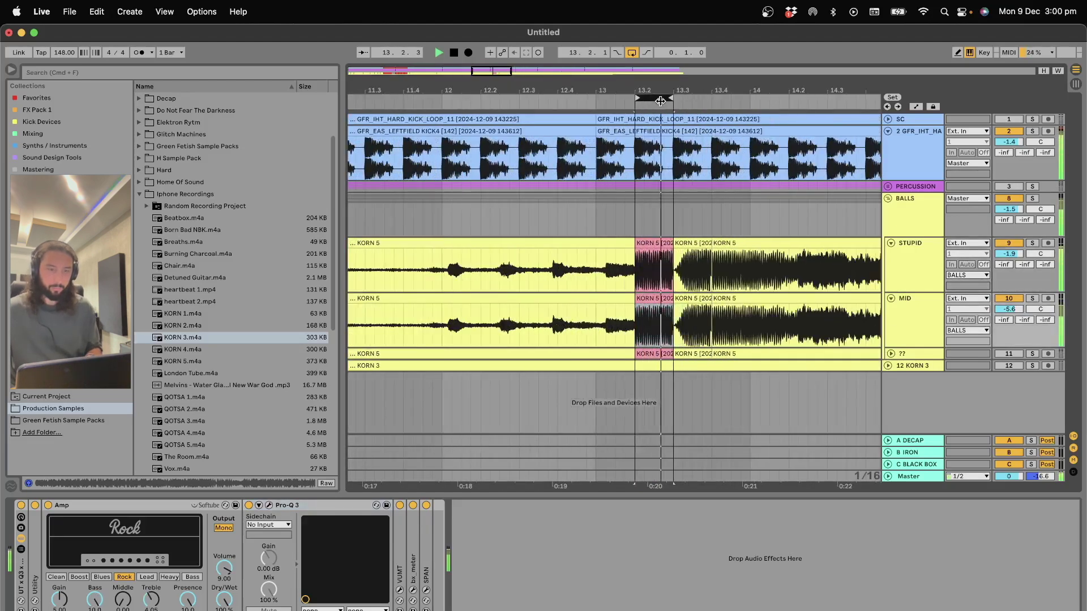
Step: Fade in the pink KORN 5 clips at 13.2.1 across their full length on the STUPID and MID tracks
click(1014, 299)
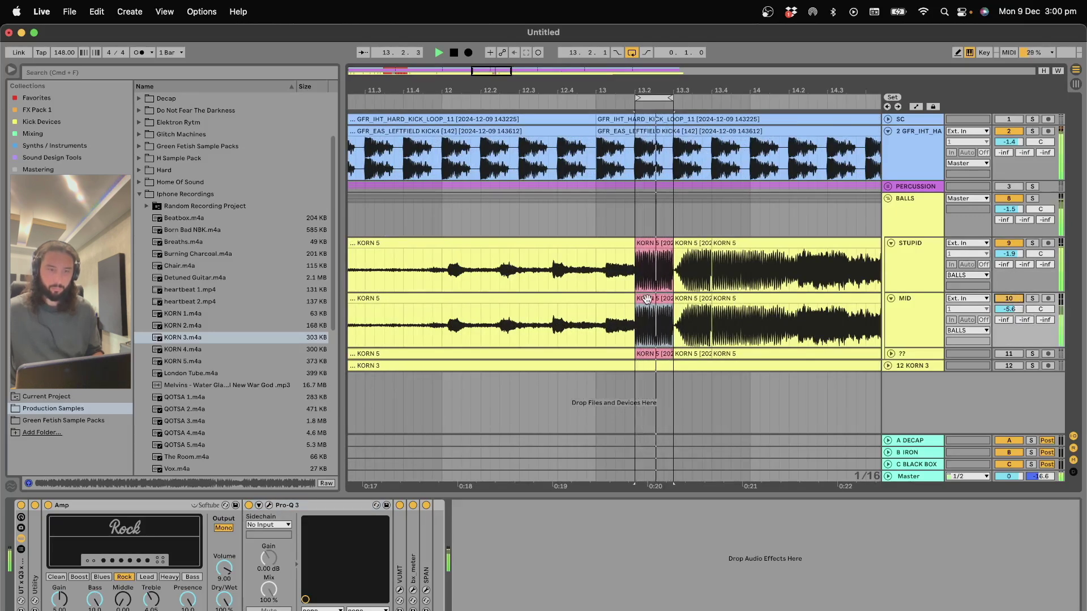
drag(637, 306, 678, 309)
click(658, 245)
key(space)
key(space)
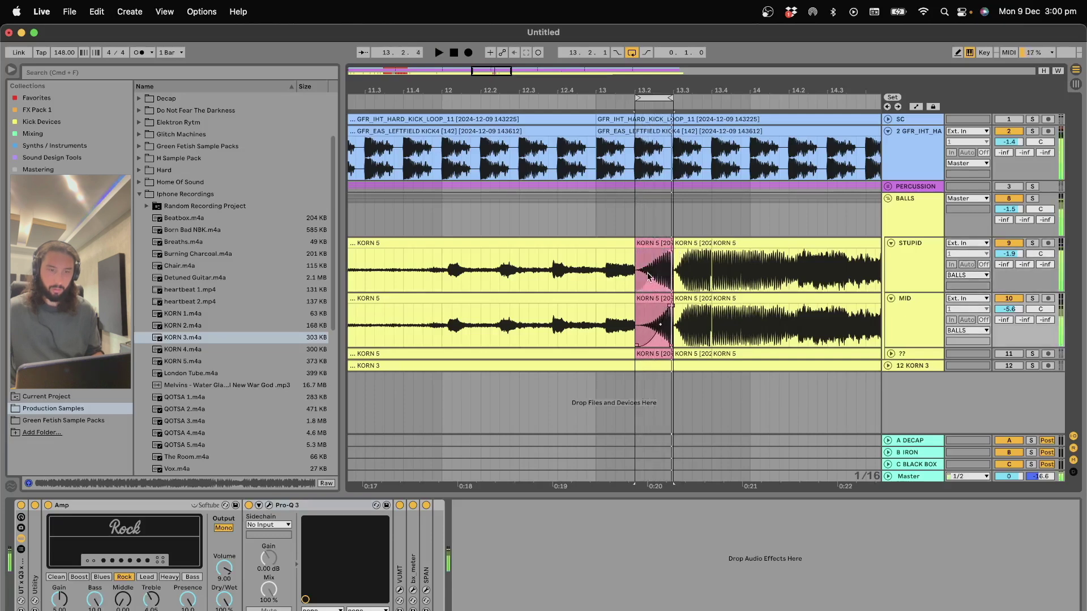
Step: Open the clip settings of the faded MID clip at 13.2.1 and play its loop
key(space)
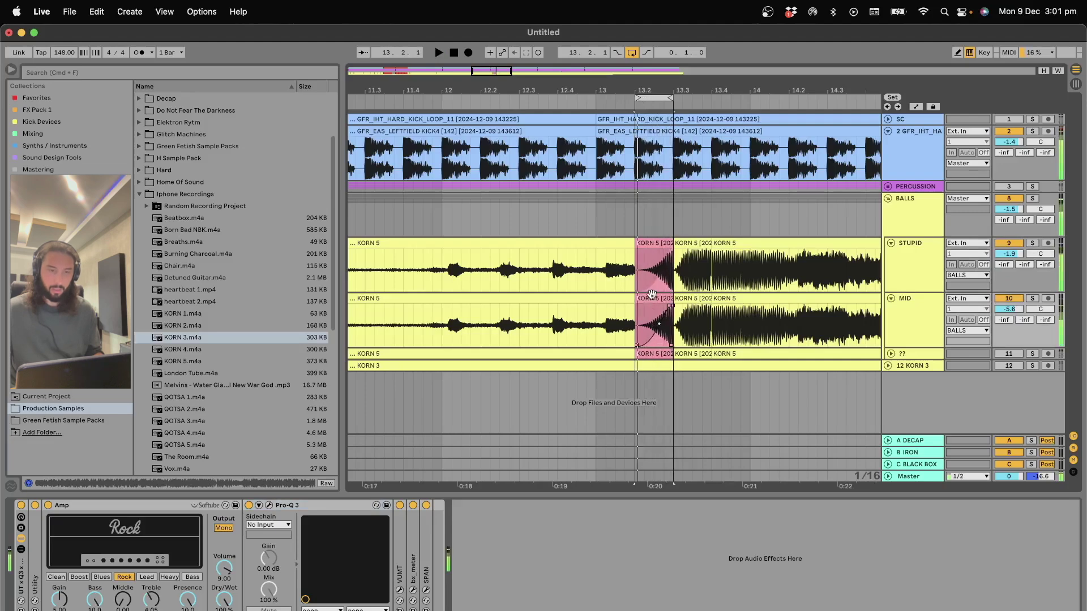
click(652, 295)
key(space)
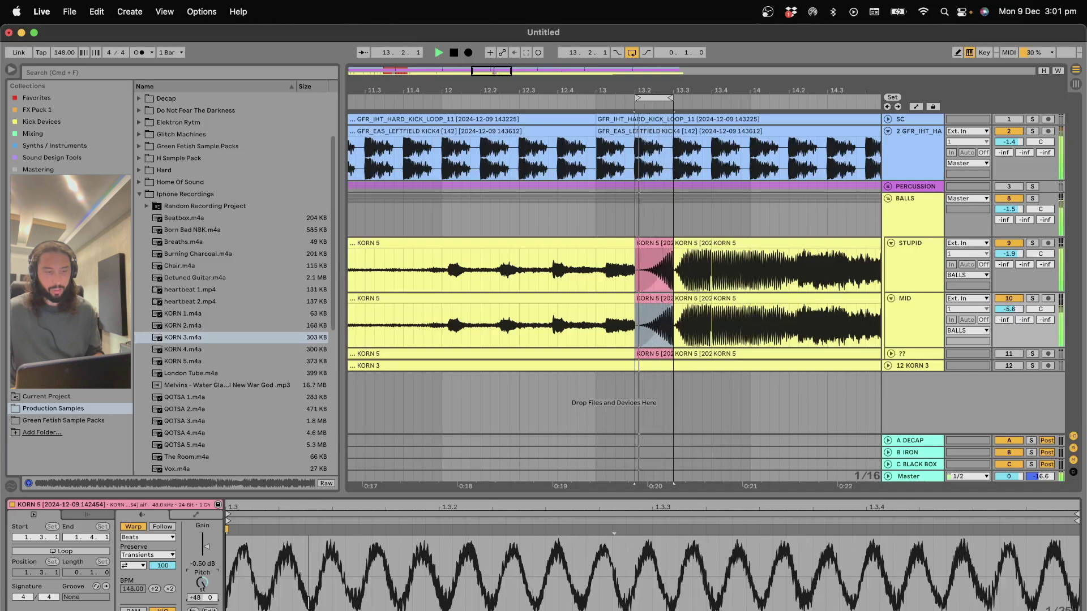
Step: Move the one-beat loop to 14.1.2 and listen to the KORN 5 clip there
drag(656, 98, 780, 98)
key(space)
scroll(779, 267, down, 5)
scroll(779, 267, right, 4)
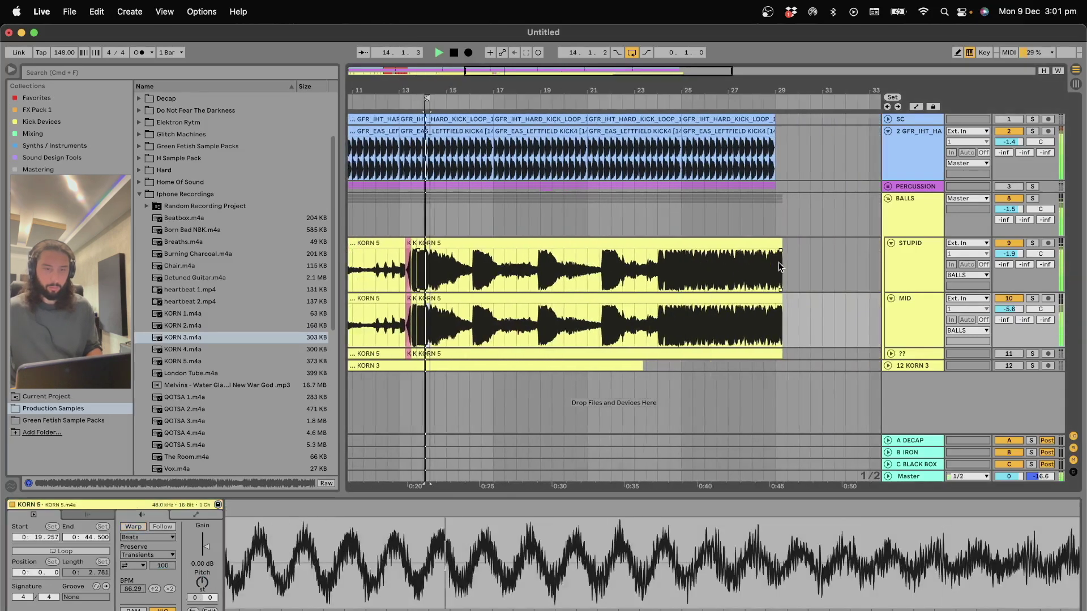
Step: Play the closing KORN 5 section of the STUPID track from about 26.3.1
scroll(779, 267, right, 1)
click(730, 272)
key(space)
key(space)
scroll(753, 275, left, 3)
scroll(776, 278, right, 3)
click(725, 276)
key(space)
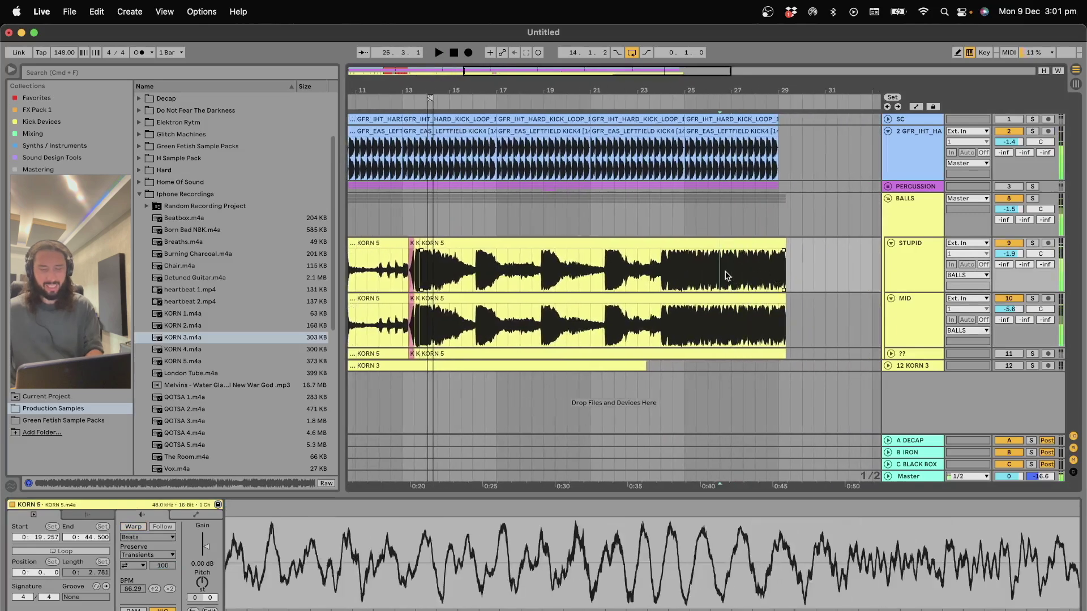
Step: Set a one-beat loop at 26.1.1 in the closing KORN 5 section and listen to it
key(plus)
key(plus)
key(plus)
drag(598, 271, 658, 270)
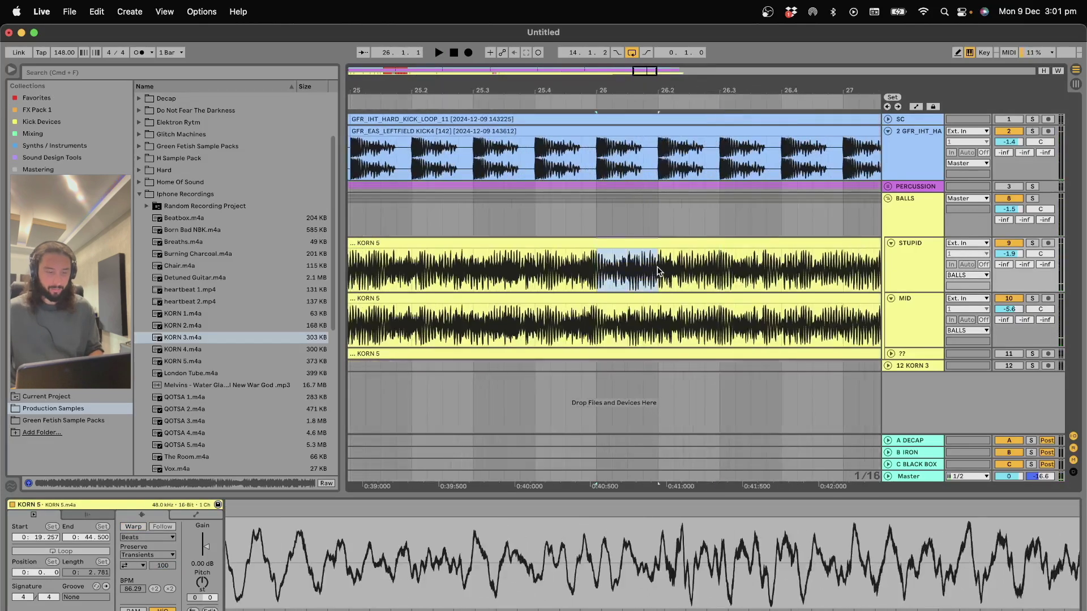
key(super+l)
key(space)
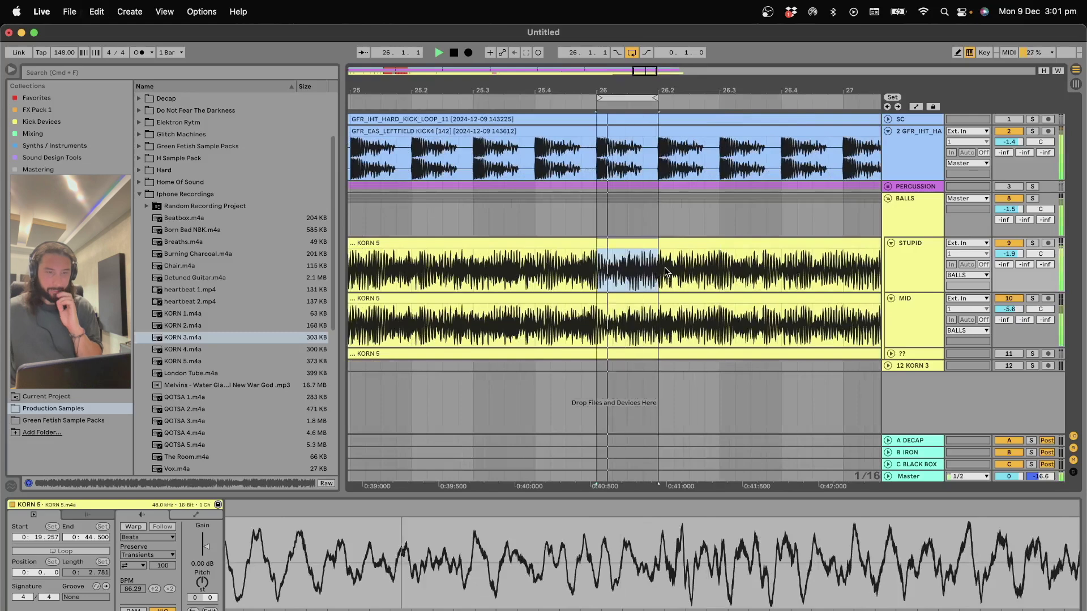
key(space)
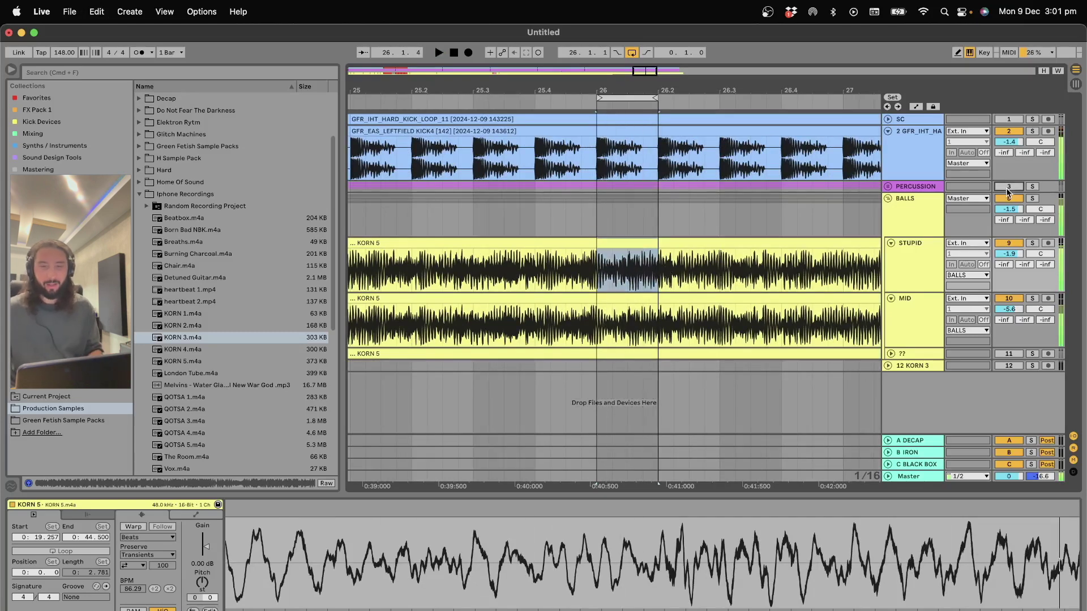
Step: Activate the PERCUSSION group and listen to the 26.1.1 loop with the percussion playing
click(888, 187)
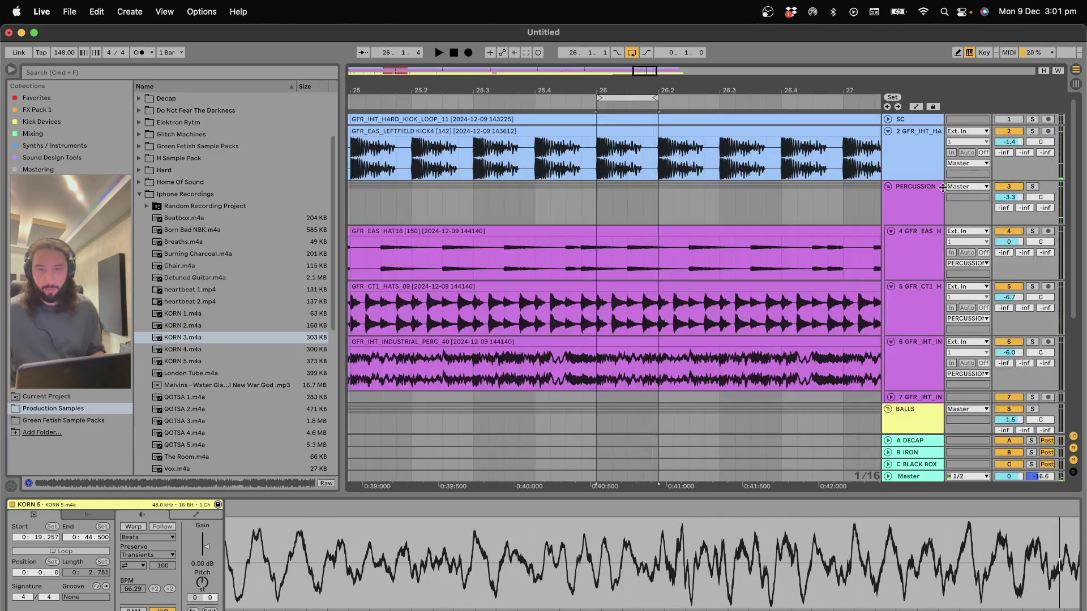
click(889, 187)
key(space)
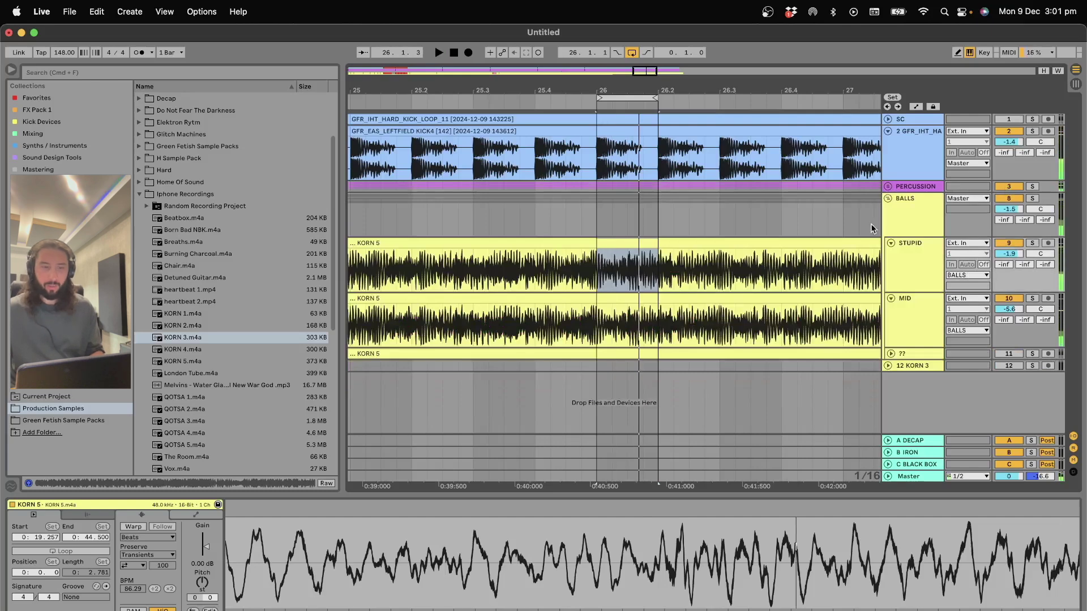
click(889, 198)
click(888, 187)
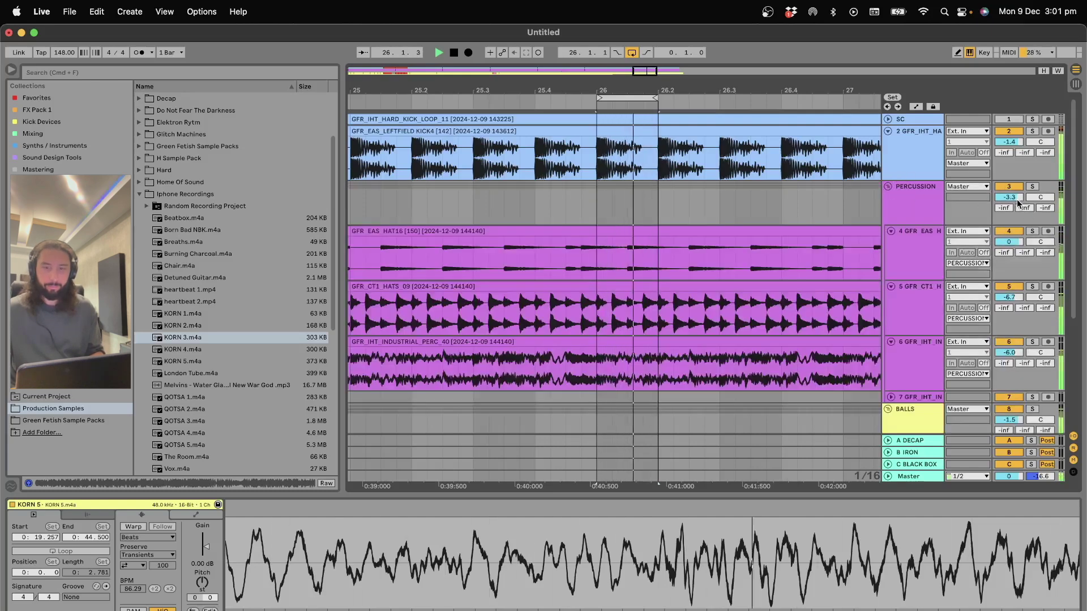
click(888, 186)
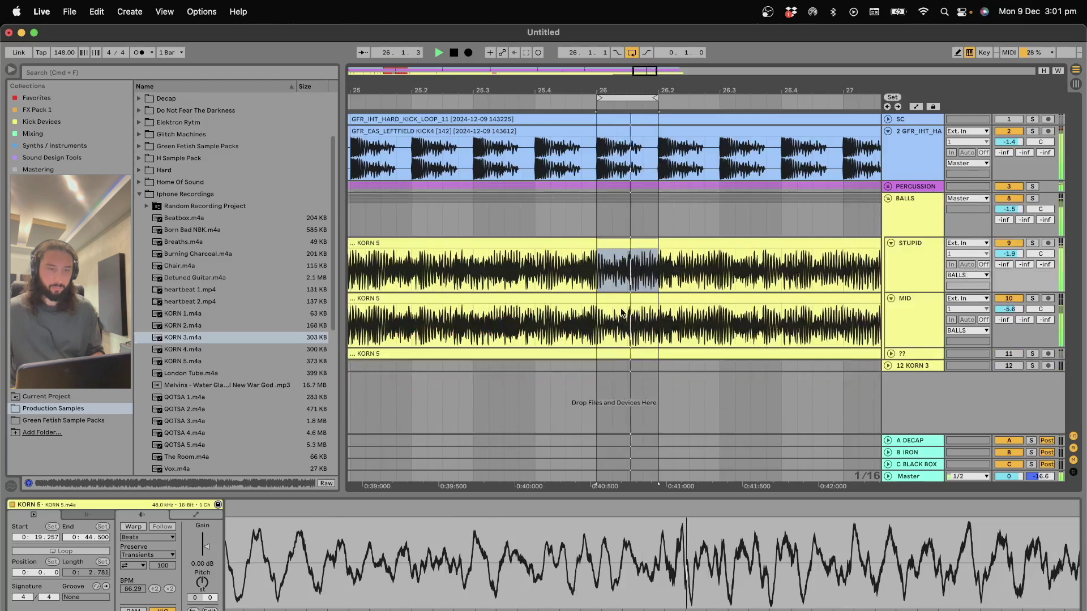
scroll(617, 317, up, 5)
key(space)
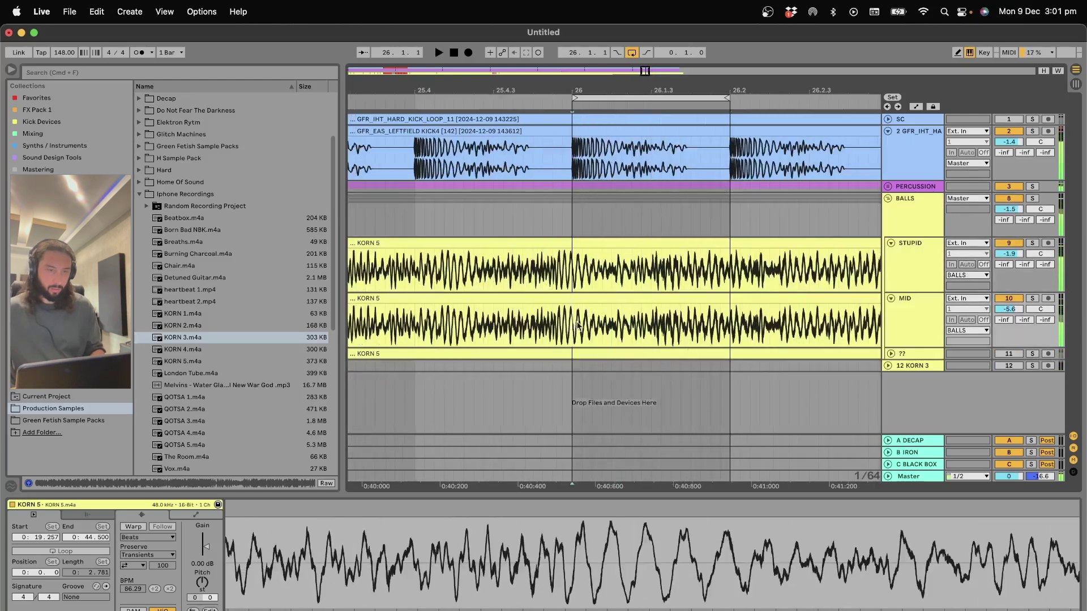
Step: Split the KORN 5 clips on the MID and STUPID tracks at 26.1.1
key(super+e)
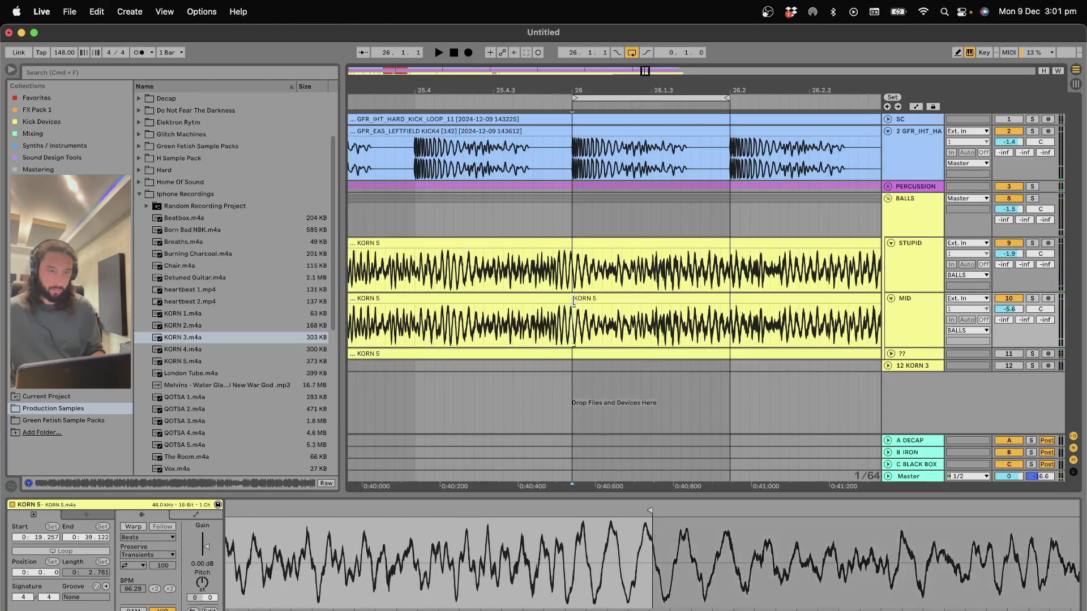
drag(572, 298, 582, 300)
click(582, 312)
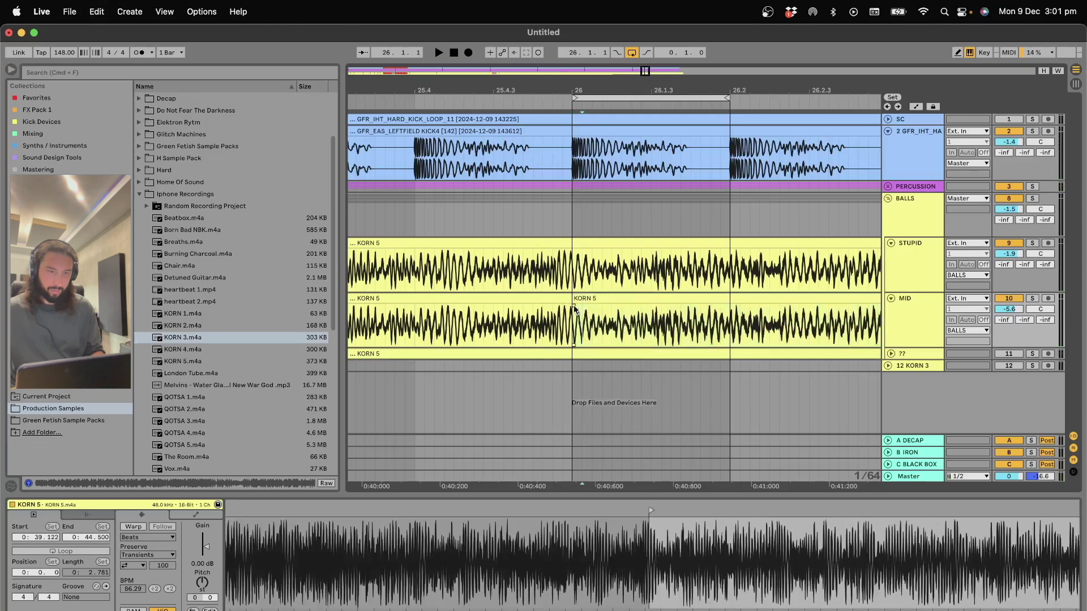
click(574, 266)
key(super+e)
Step: Fade in the KORN 5 clips on the STUPID and MID tracks from 26.1.1 across nearly one beat while the loop plays
drag(574, 250, 590, 251)
key(space)
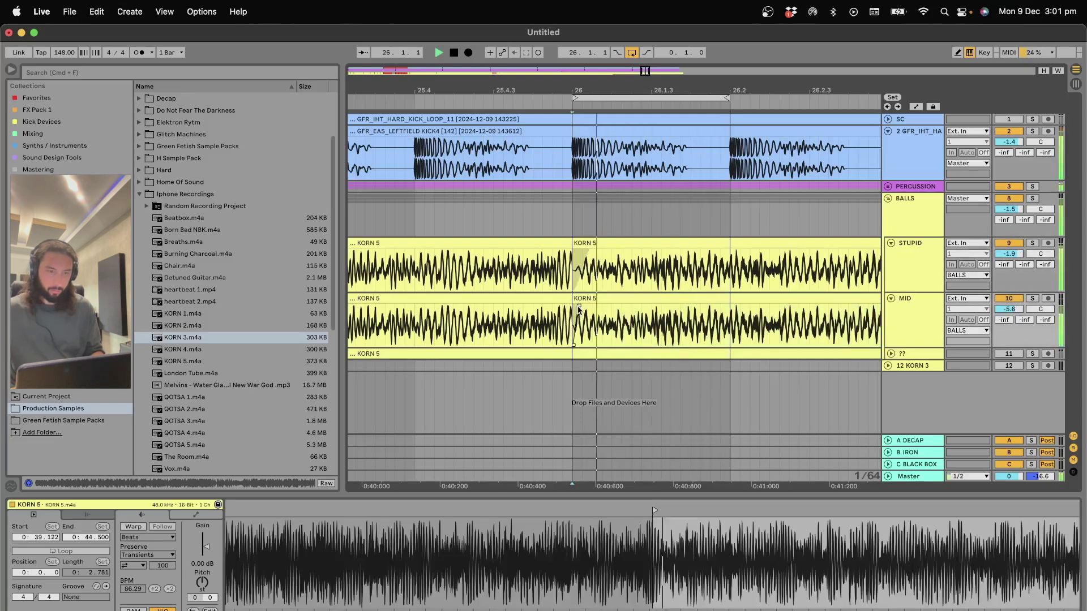
drag(578, 309, 723, 297)
Step: Split the faded KORN 5 clips on the MID and STUPID tracks at 26.2.1 and stop playback
click(728, 311)
key(super+e)
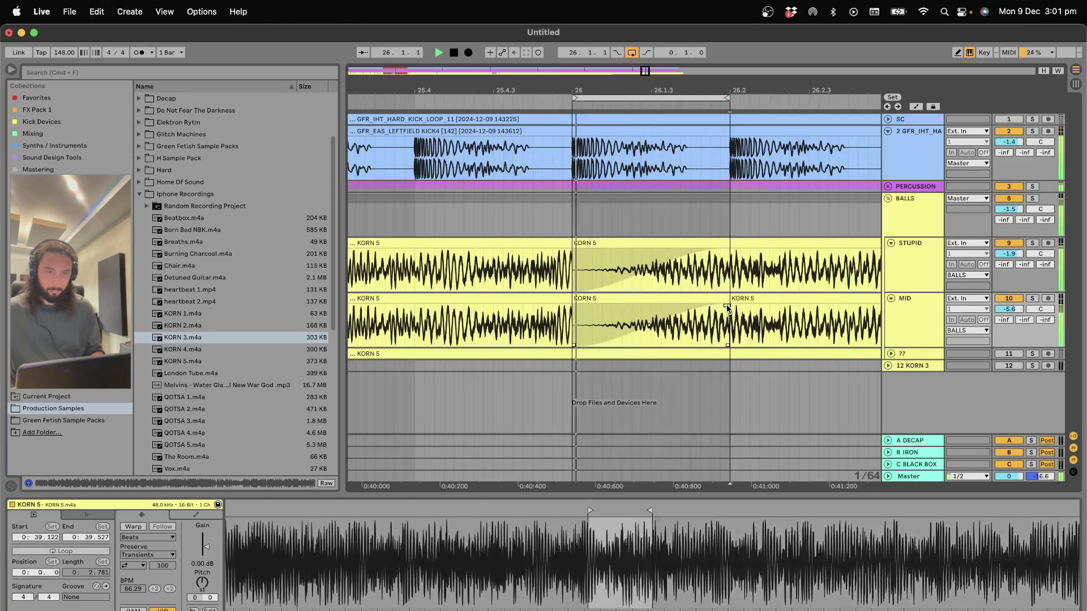
click(729, 261)
key(super+e)
key(space)
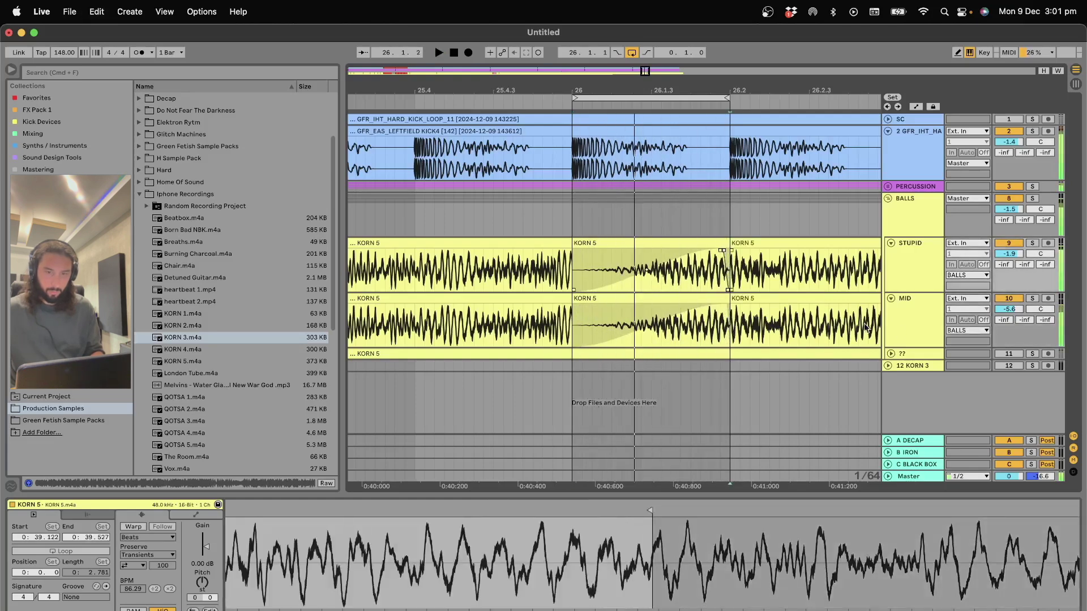
Step: Expand the ?? track and listen to its KORN 5 clip soloed over the 26.1.1 loop
click(891, 353)
click(1032, 355)
click(734, 355)
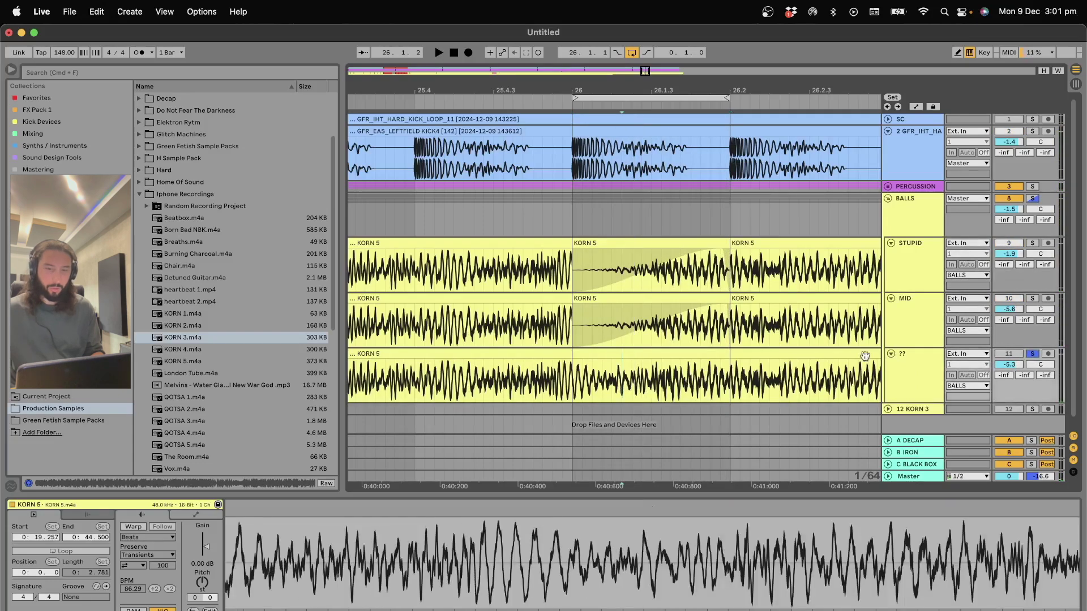
click(1029, 355)
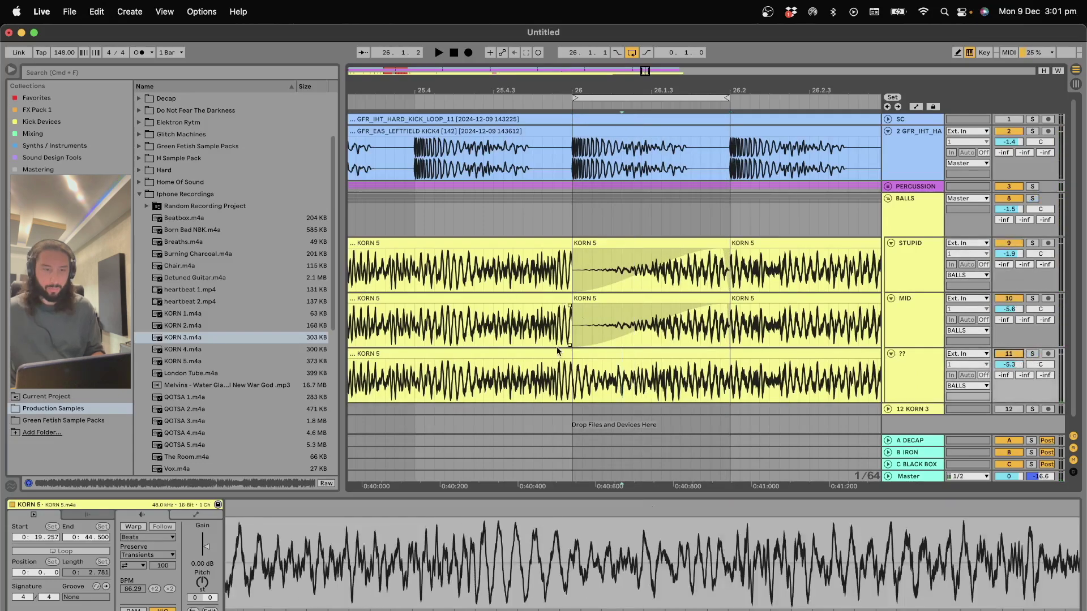
key(space)
click(1031, 355)
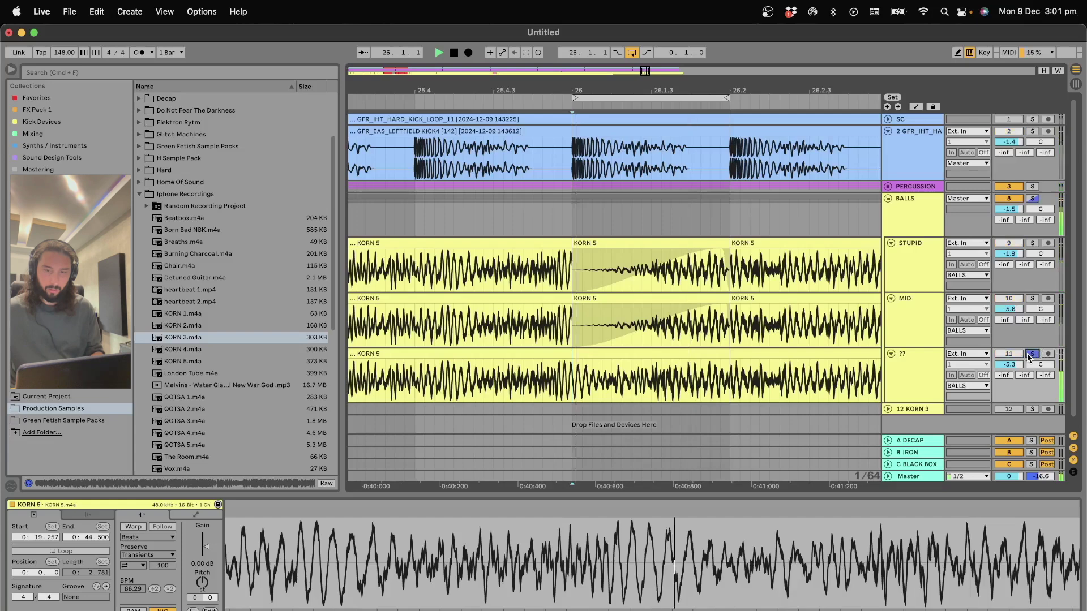
Step: Place the Amp before Pro-Q 3 on the ?? track and add a 24 dB/oct high cut at 408.27 Hz
double_click(913, 354)
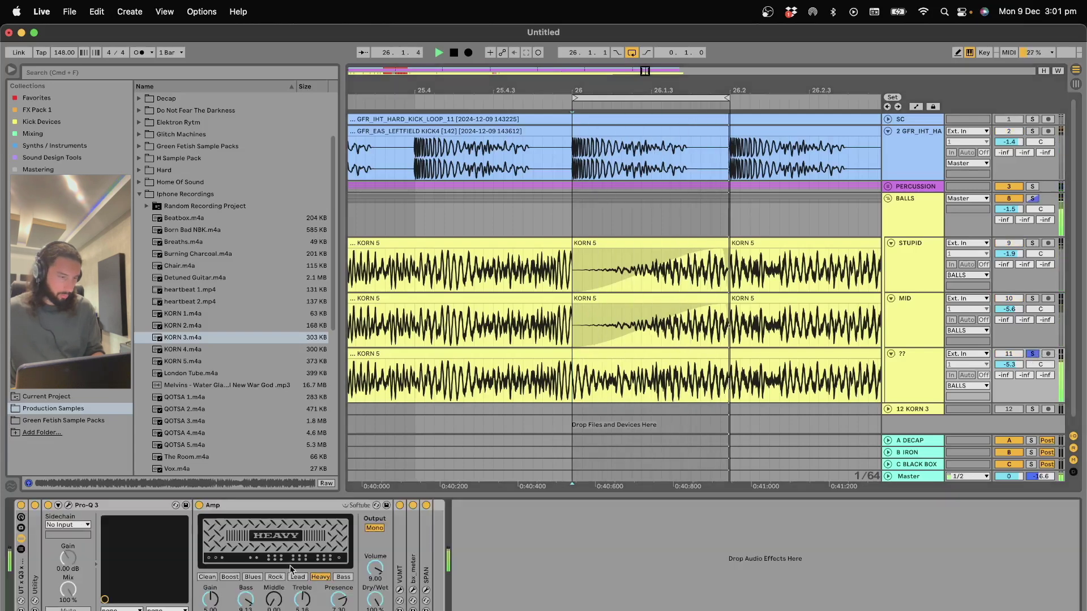
click(67, 505)
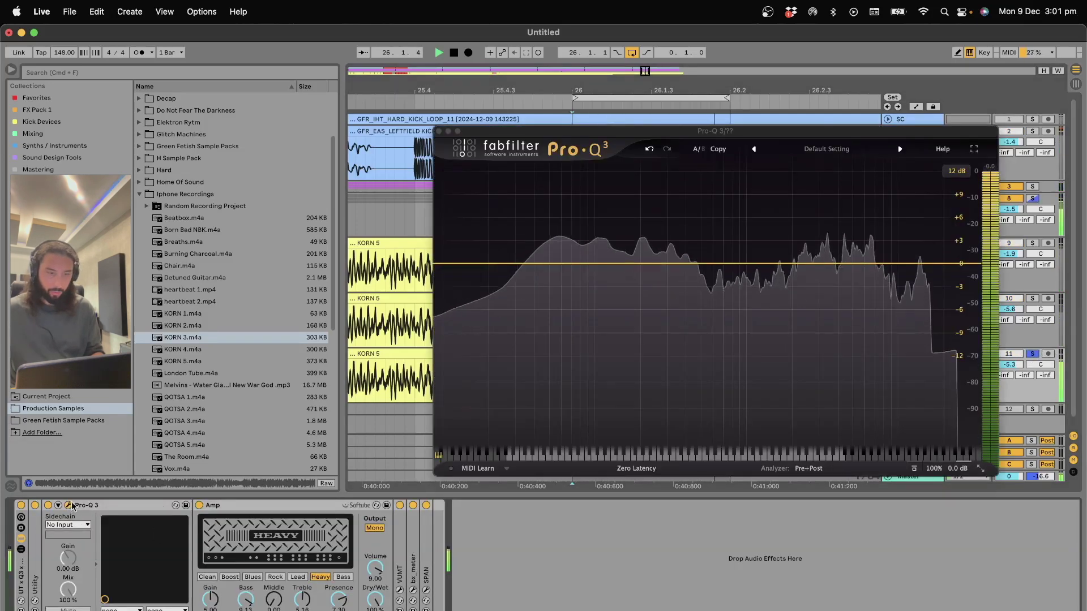
drag(245, 508, 107, 529)
drag(959, 264, 687, 265)
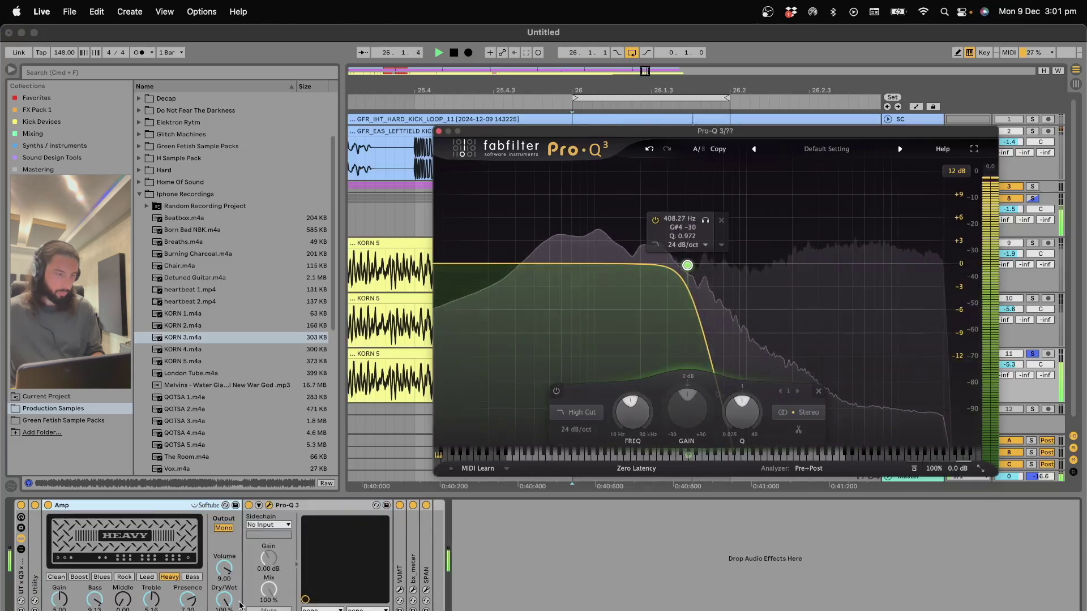
Step: Raise the Amp's bass, treble, presence and volume to 10, and compare the Lead, Blues and Boost models before returning to Heavy
drag(151, 600, 151, 543)
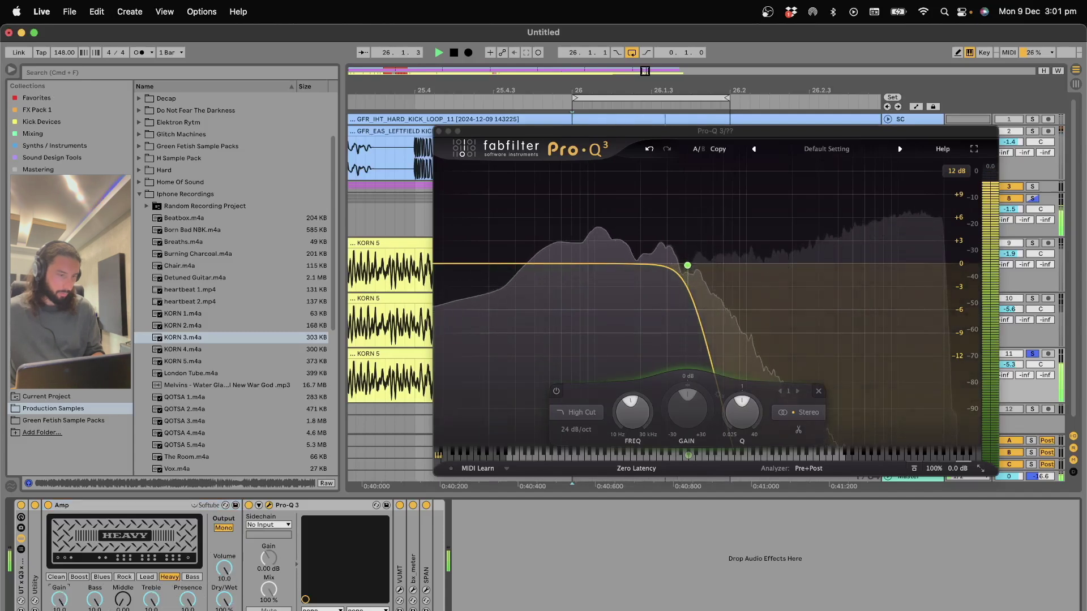
click(144, 577)
click(102, 576)
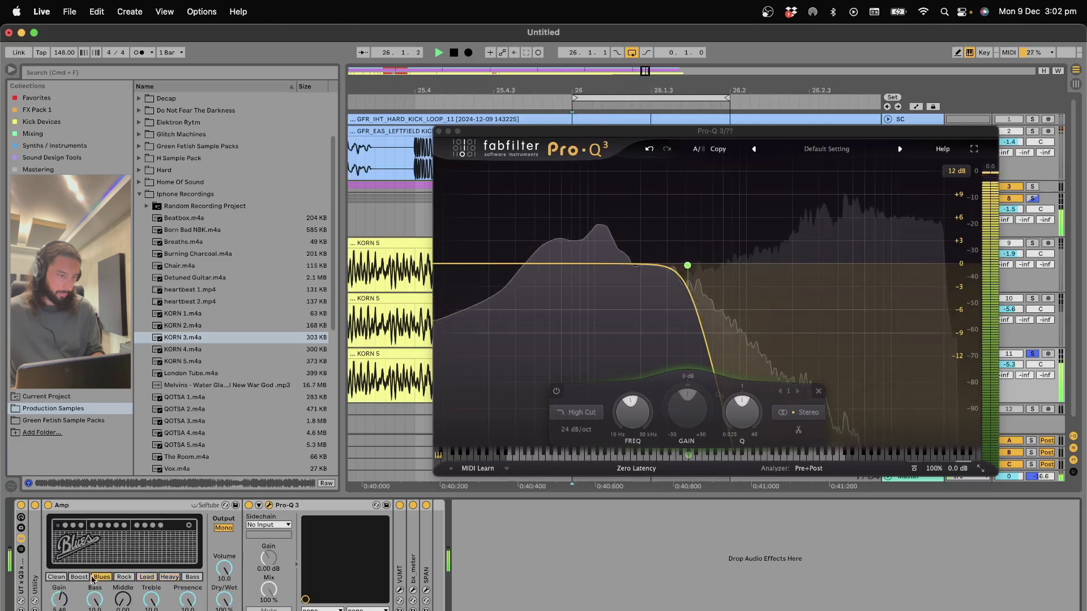
click(81, 577)
click(147, 577)
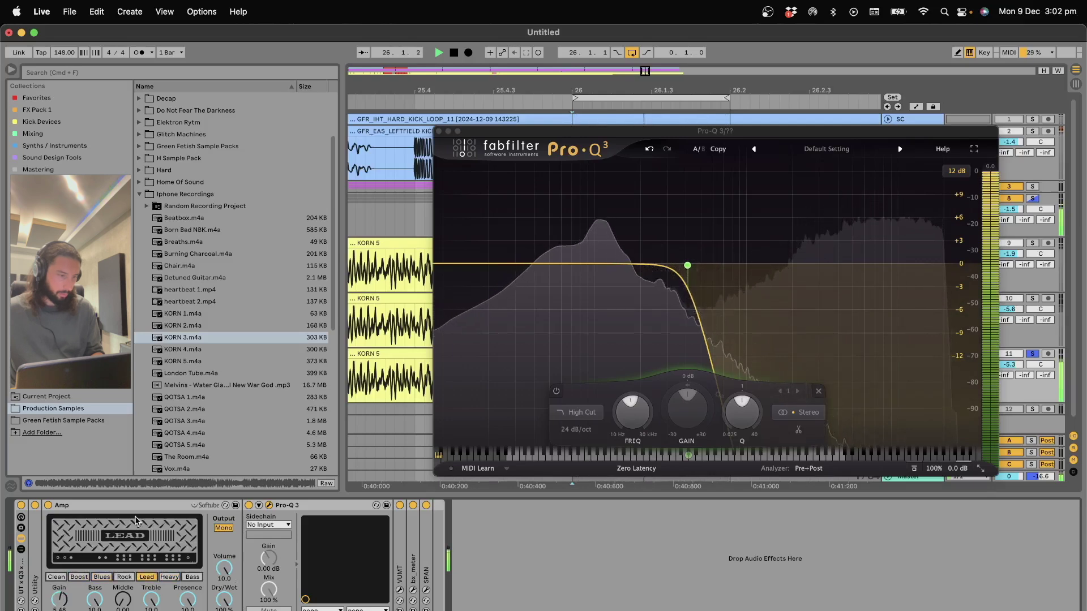
click(170, 577)
Step: Duplicate the Heavy Amp with the copy's treble lowered to 5.08, and place Pro-Q 3 between the two Amps
key(super+s)
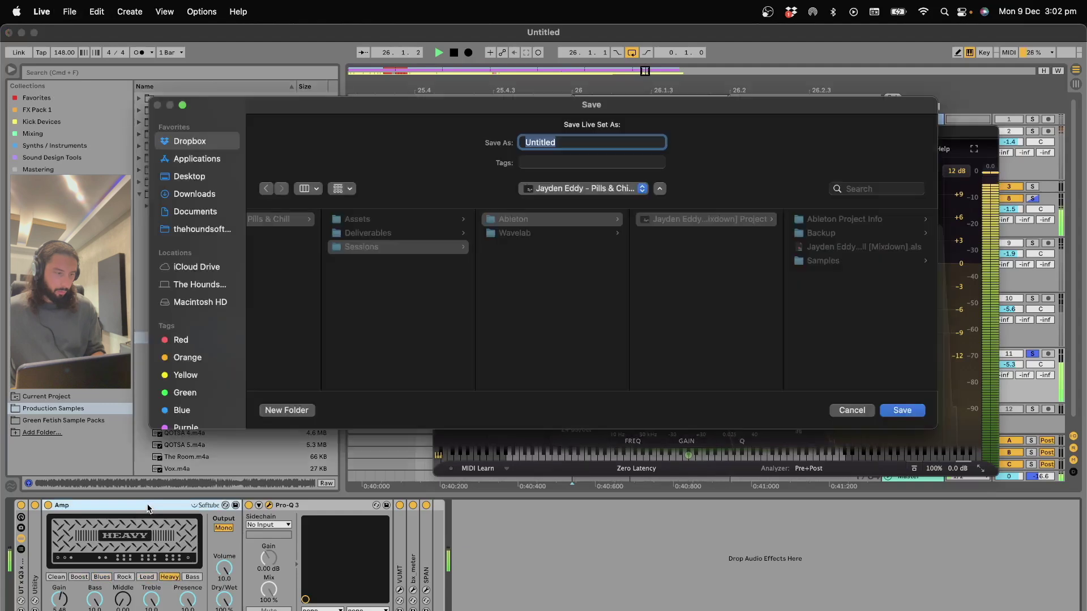
click(860, 413)
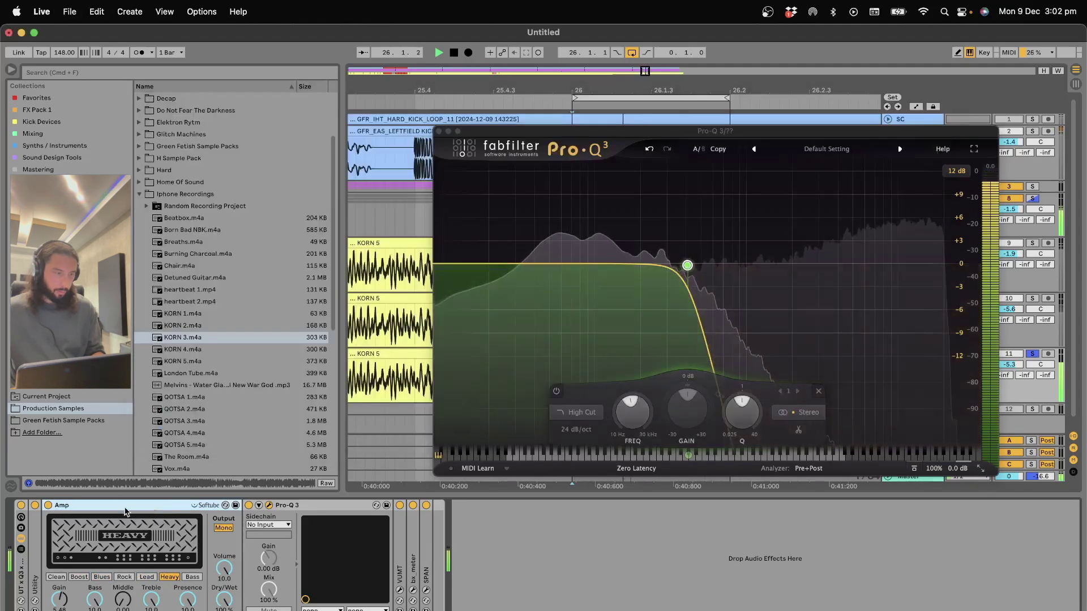
key(super+d)
drag(350, 599, 350, 610)
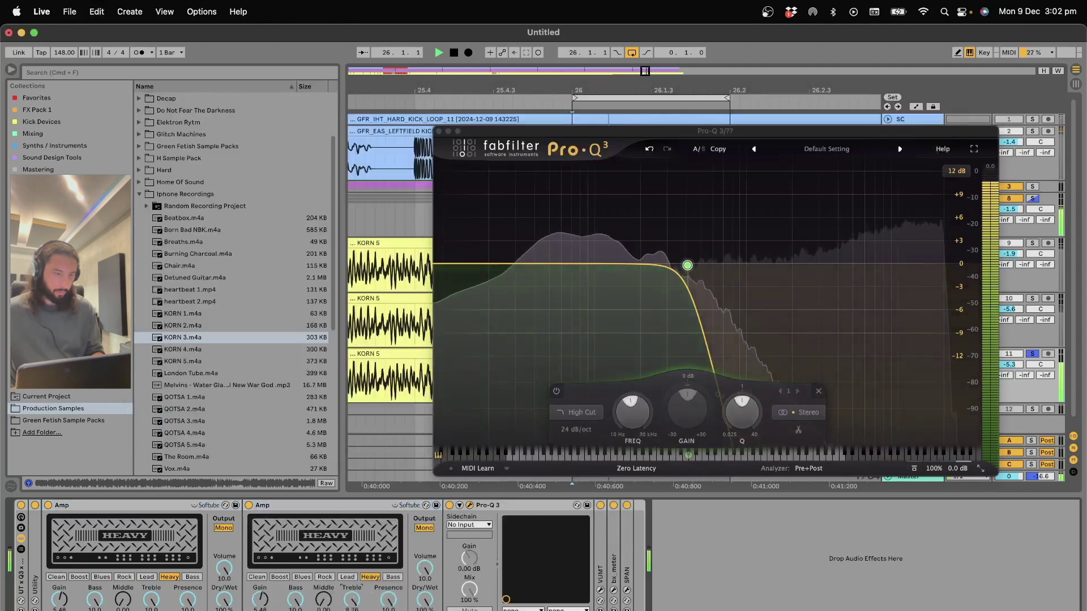
drag(485, 505, 278, 535)
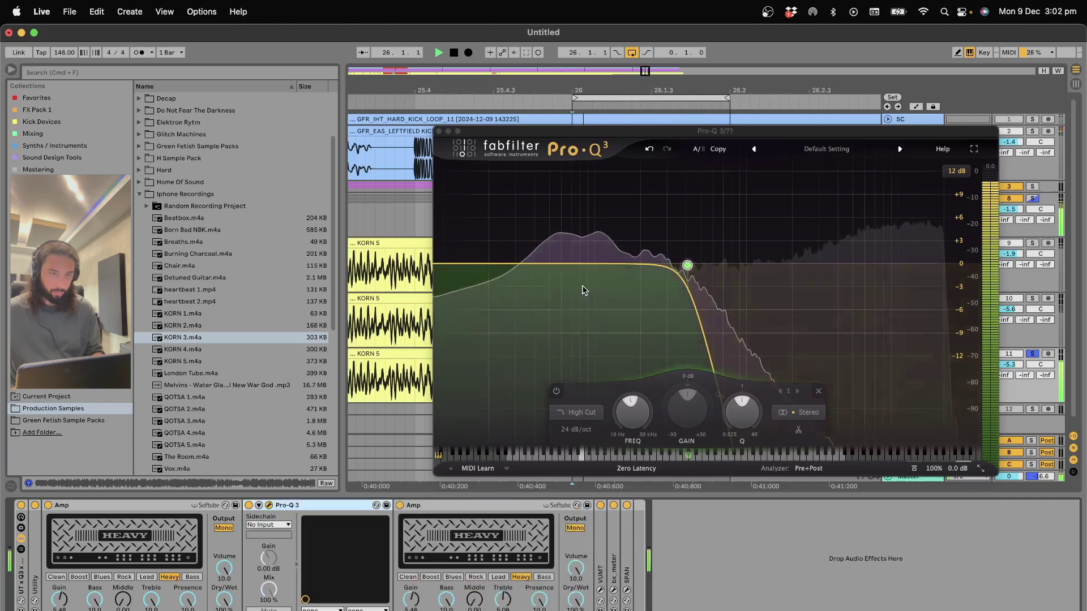
Step: Switch the second Amp to the Rock model and set the Pro-Q 3 high cut to 173.45 Hz at 6 dB/oct
click(491, 577)
click(476, 578)
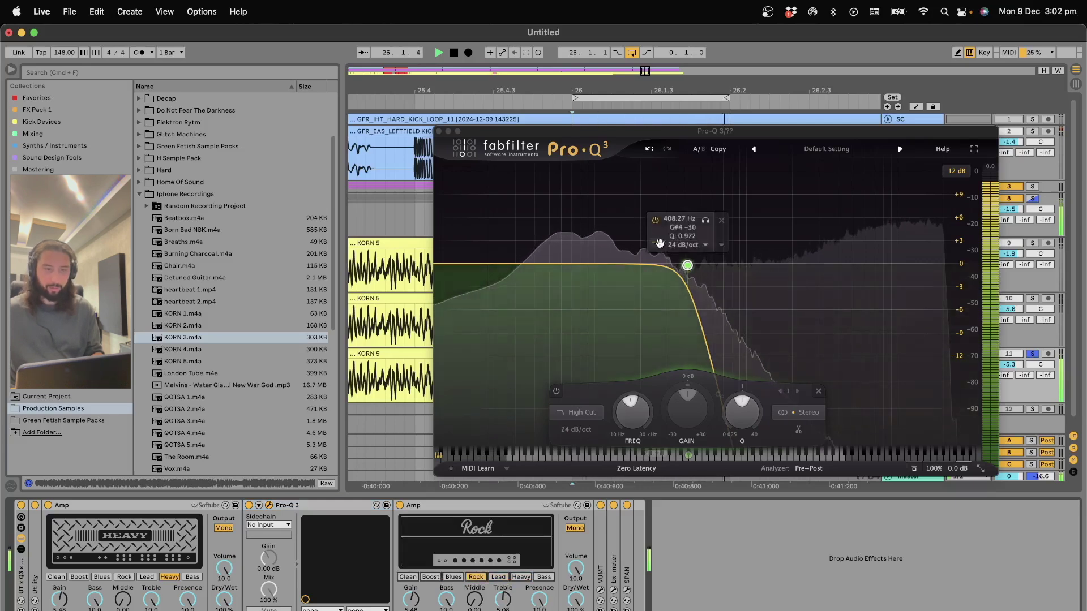
drag(688, 266, 633, 270)
scroll(631, 266, down, 3)
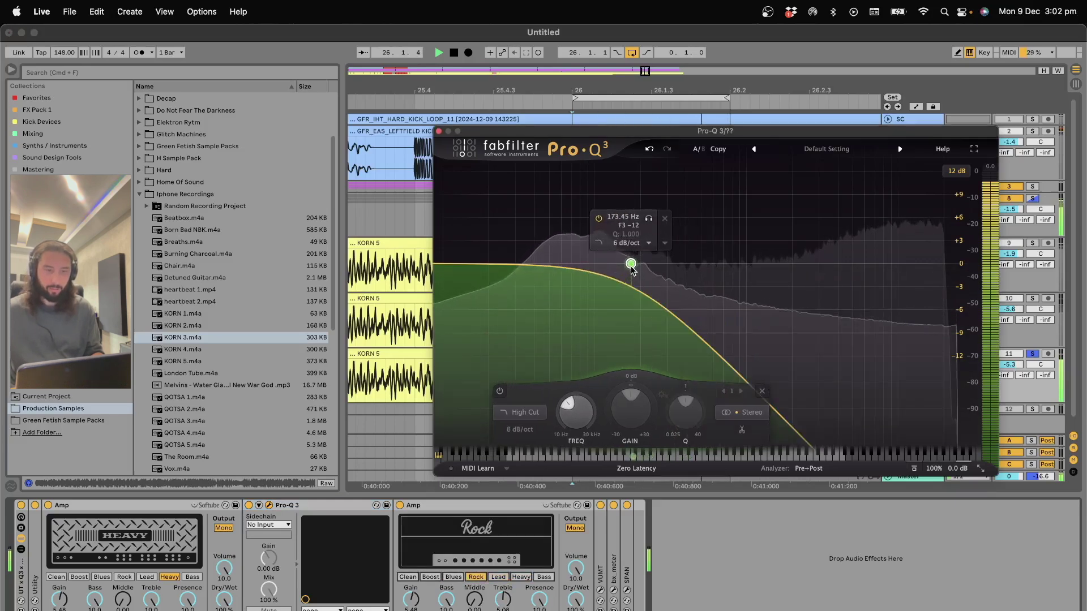
key(space)
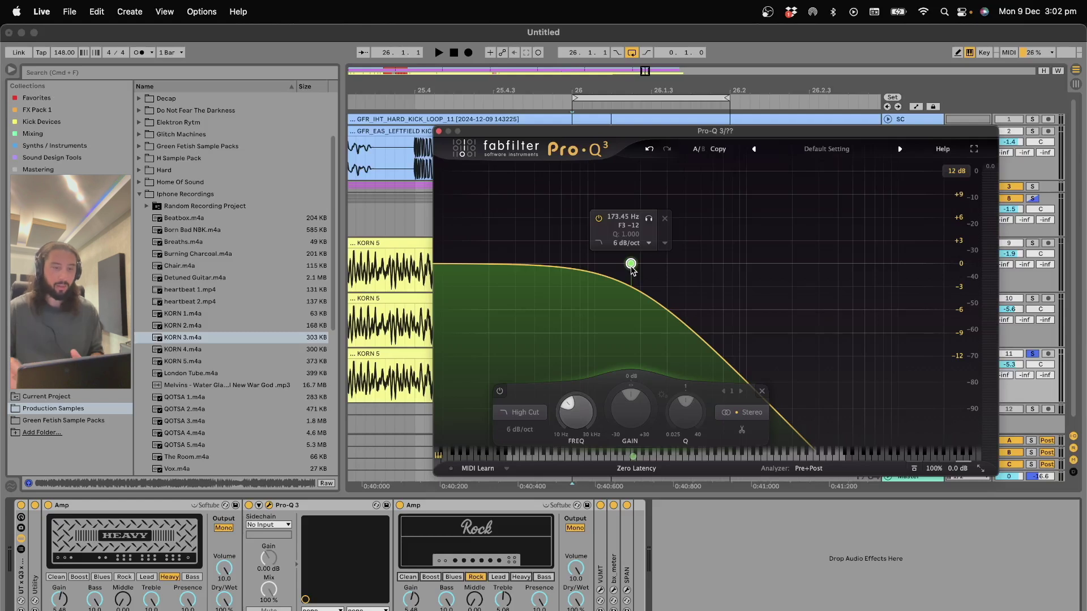
Step: Try a 12 dB/oct high cut at 336.43 Hz, and settle on 246.33 Hz at 6 dB/oct while listening to the loop
key(space)
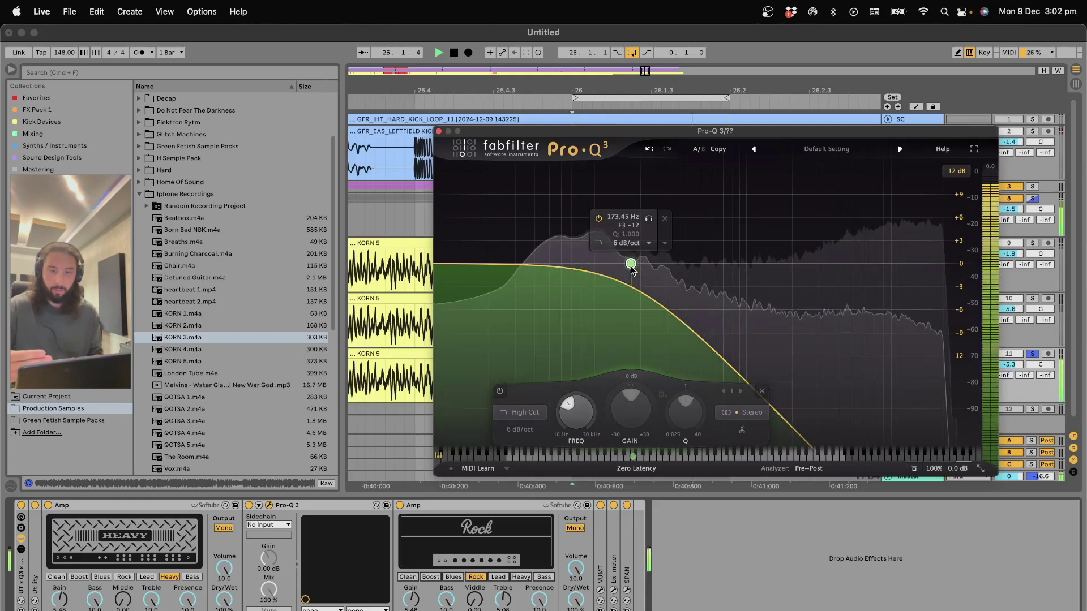
scroll(631, 268, up, 1)
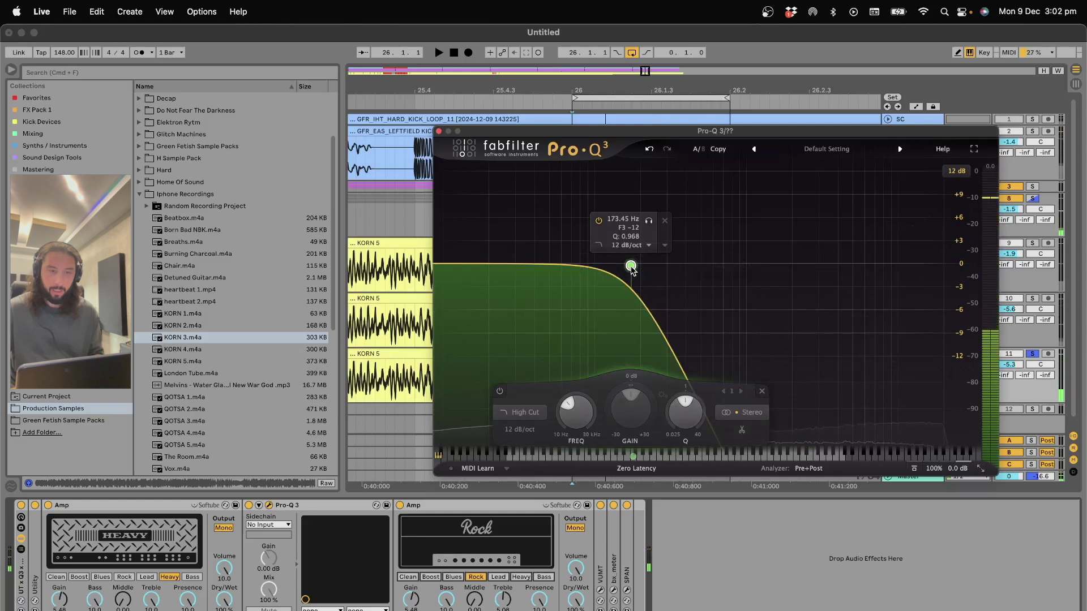
drag(632, 268, 675, 269)
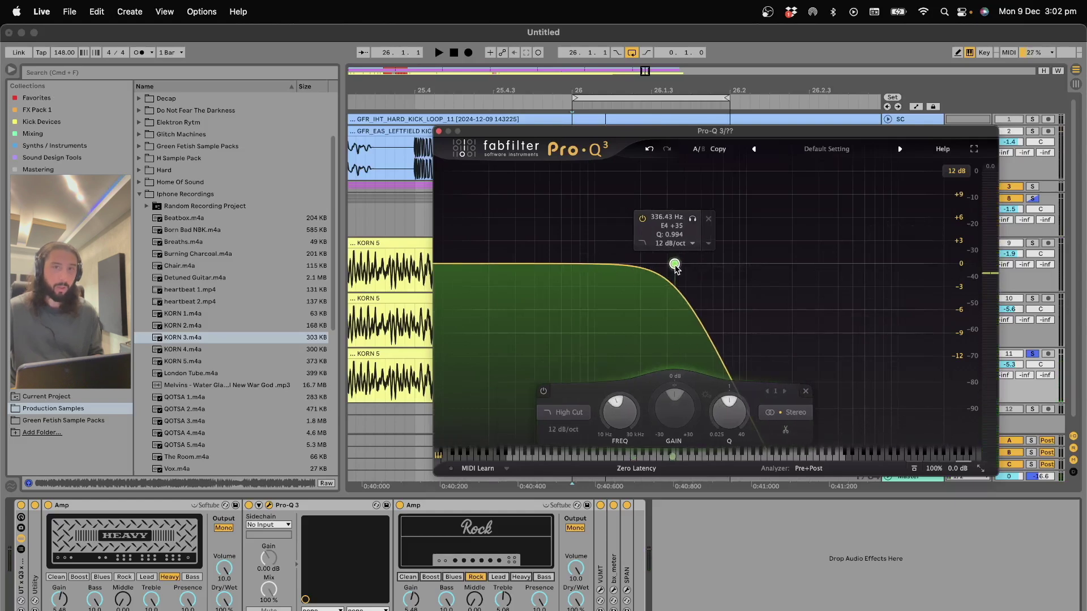
key(space)
scroll(676, 269, down, 1)
drag(675, 269, 655, 269)
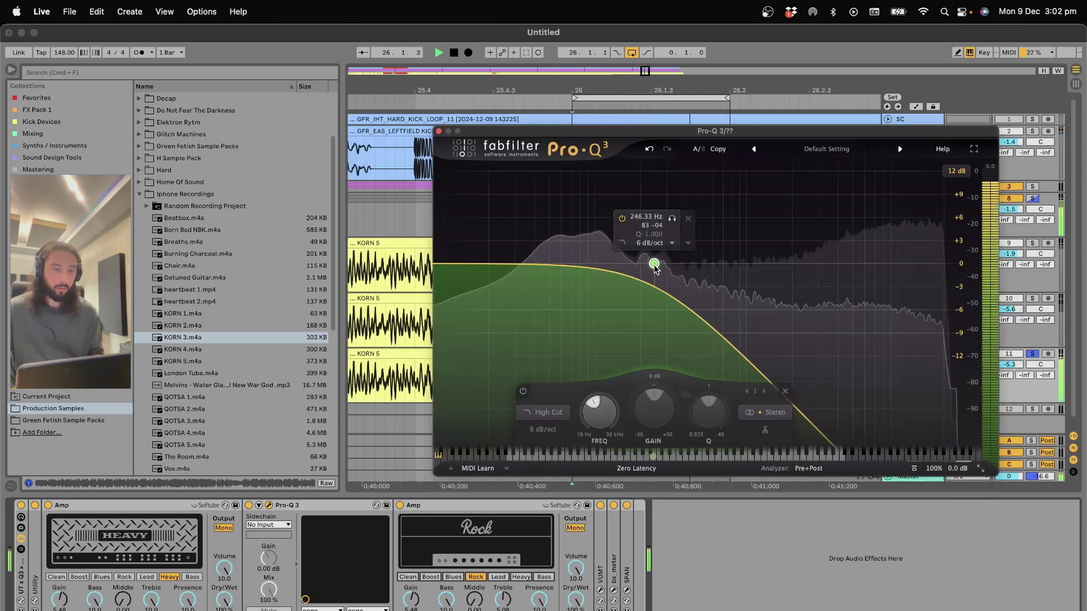
key(space)
Step: Unsolo the BALLS group and fold its tracks
click(1014, 298)
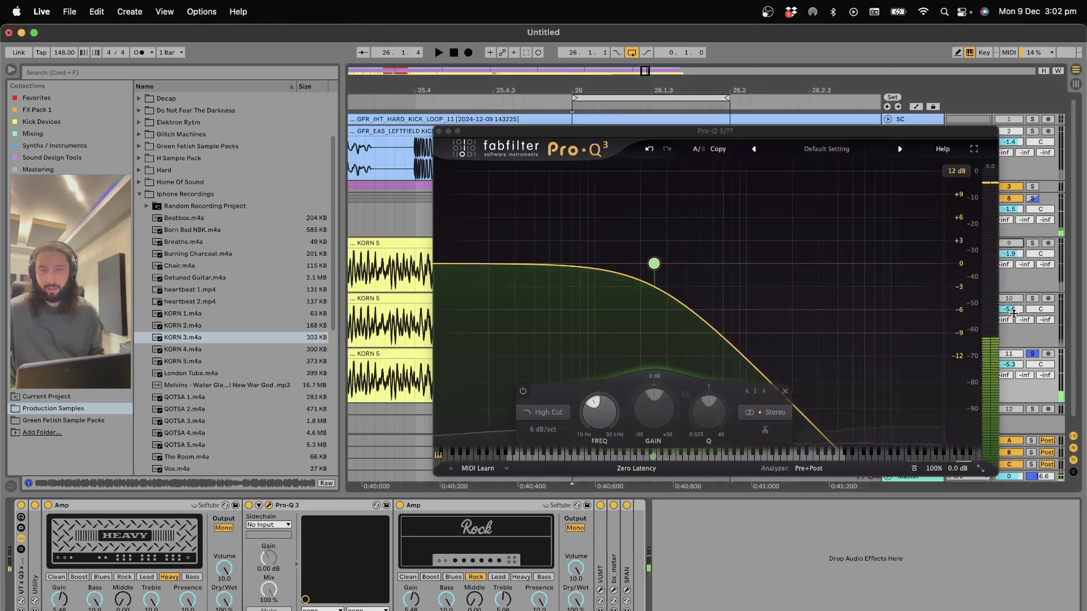
click(1032, 200)
key(u)
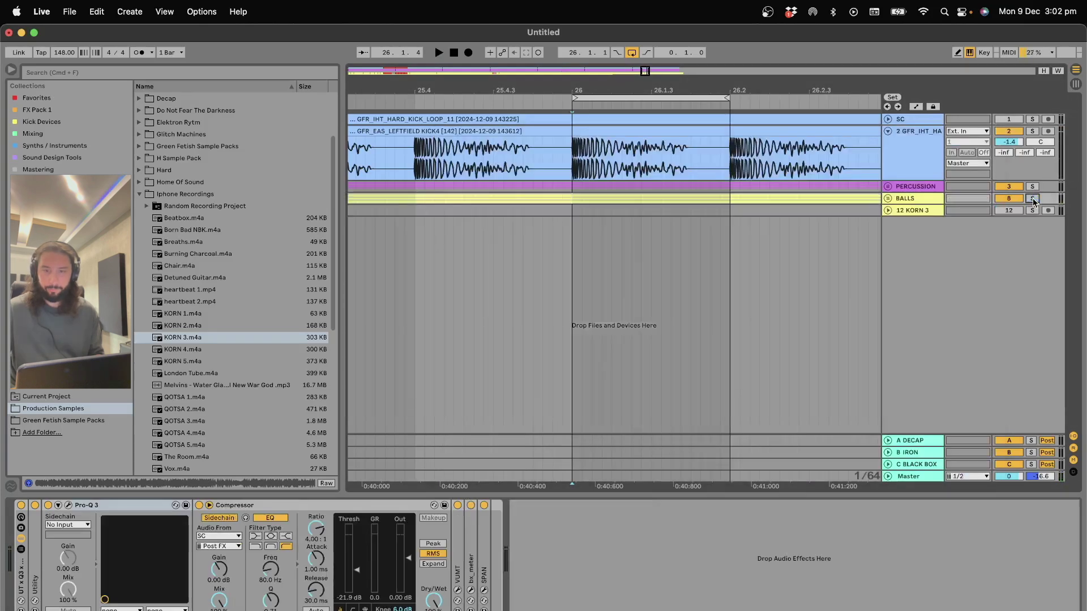
Step: Unfold the BALLS group and set the ?? track's volume to 0 dB while checking it against the playing loop
click(888, 198)
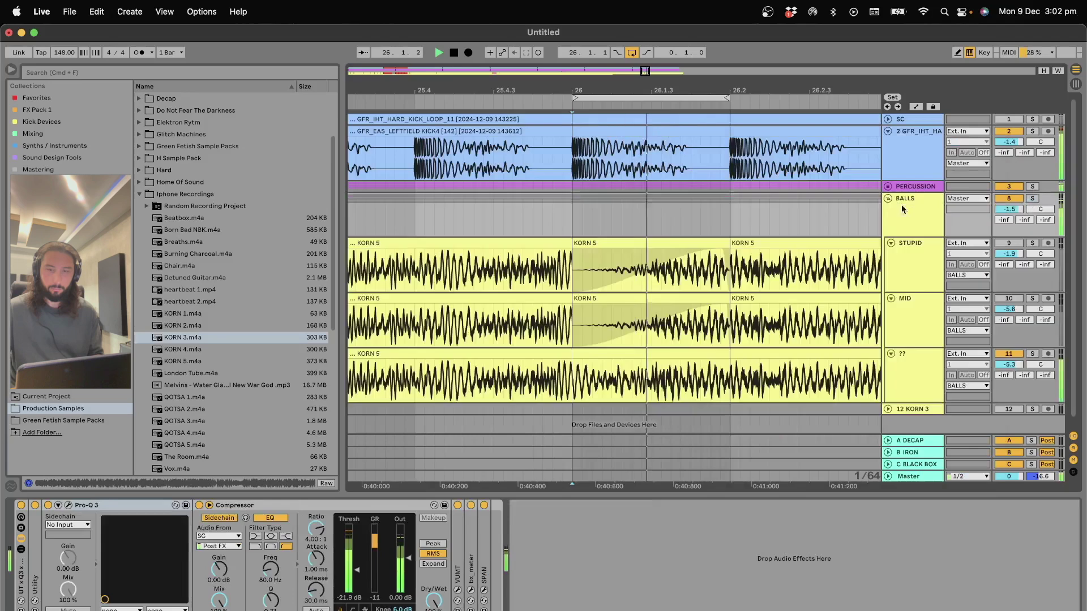
key(space)
click(1009, 365)
key(space)
mouse_move(1009, 364)
mouse_down()
mouse_move(1009, 340)
mouse_move(1015, 368)
mouse_up()
key(space)
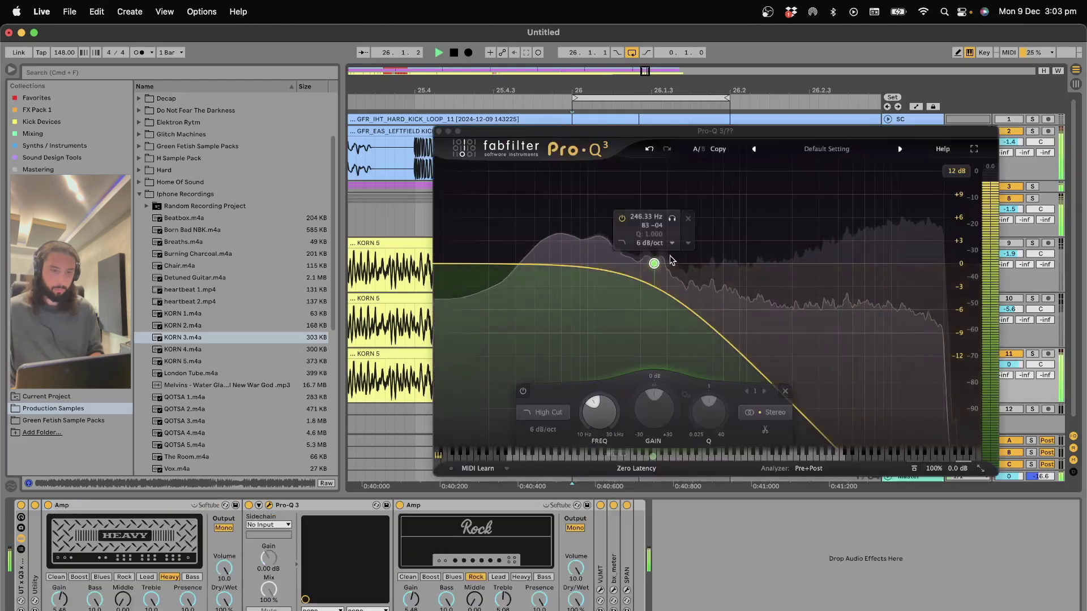
Step: Raise the high cut frequency in the ?? track's Pro-Q 3 during playback and close the plug-in window
scroll(655, 264, up, 2)
drag(655, 264, 733, 264)
click(439, 131)
key(space)
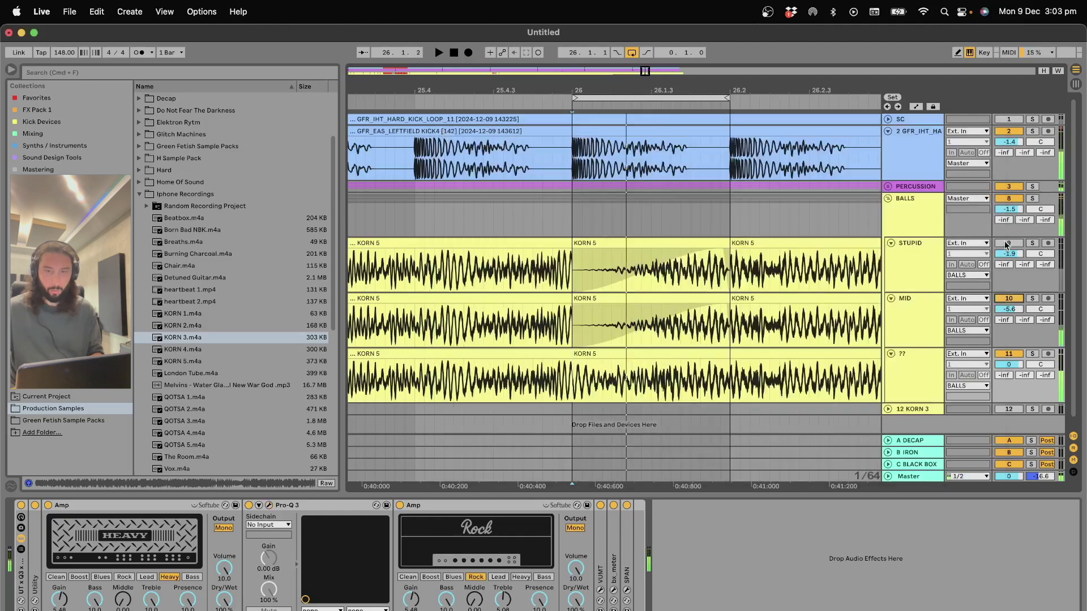
Step: Review the device chains of the MID, BALLS and ?? tracks and highlight their KORN 5 clips on the first beat of bar 26
click(679, 320)
click(728, 308)
key(space)
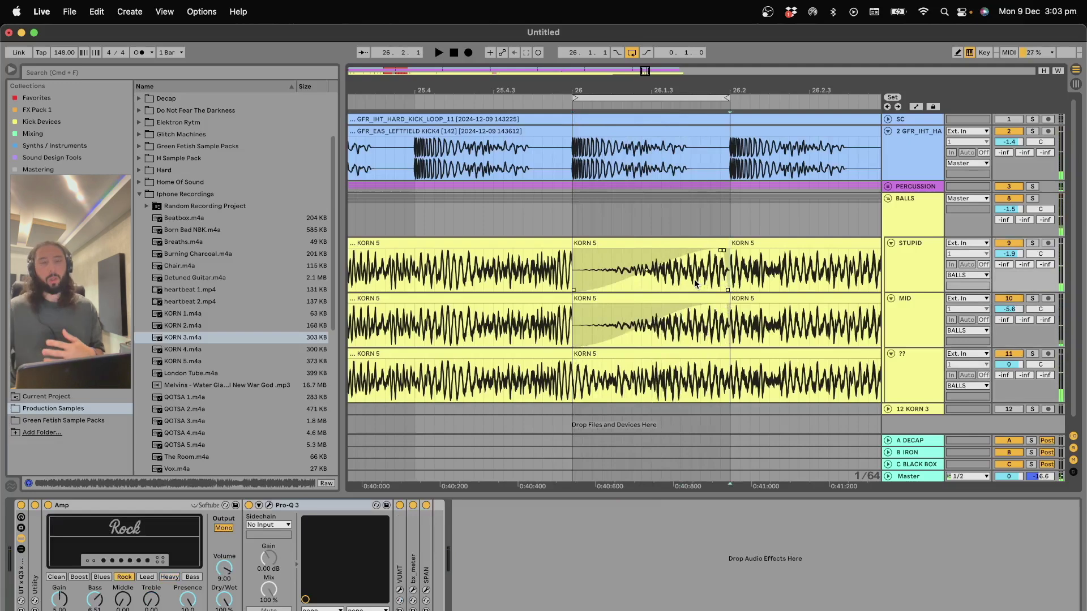
click(682, 224)
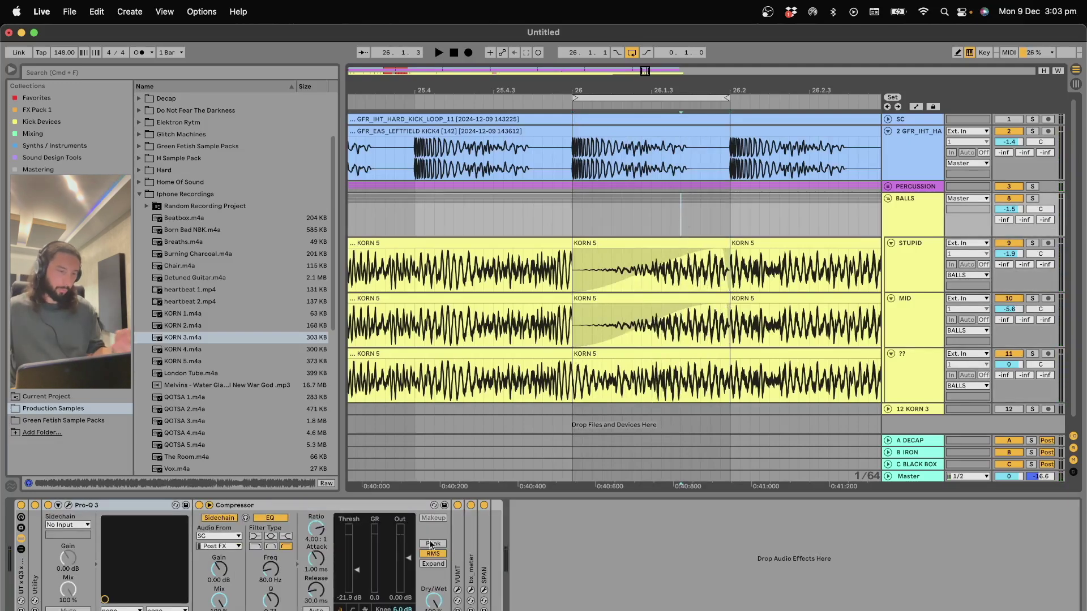
click(67, 505)
click(67, 505)
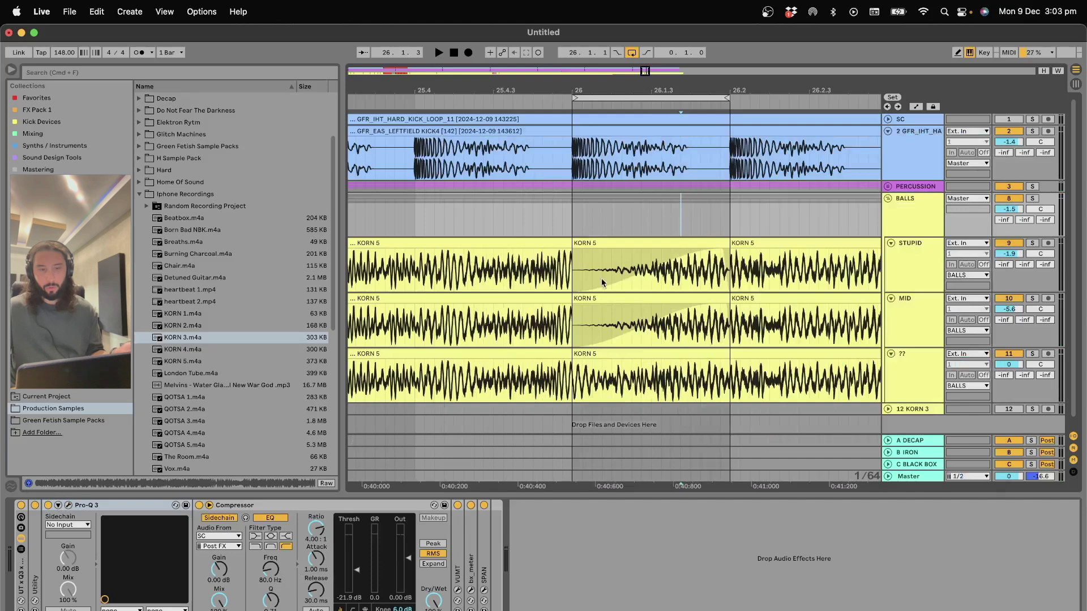
click(630, 263)
click(671, 373)
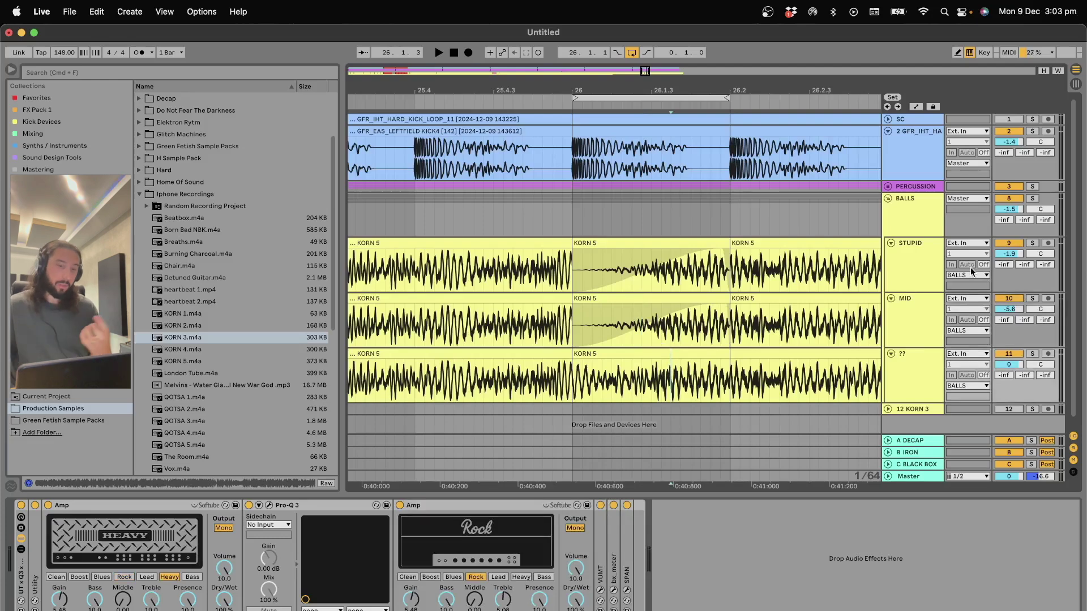
drag(729, 391, 571, 213)
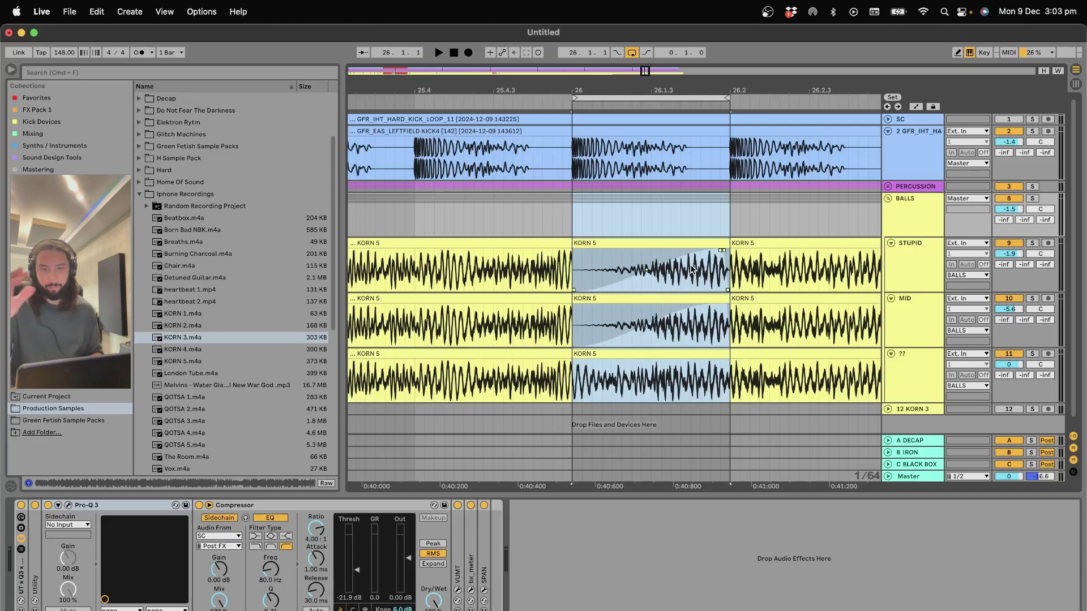
Step: Add a fade-in across nearly the whole one-beat KORN 5 clip at bar 26 on the ?? track
click(603, 370)
key(space)
mouse_move(579, 365)
mouse_down()
mouse_move(725, 374)
mouse_move(723, 384)
mouse_up()
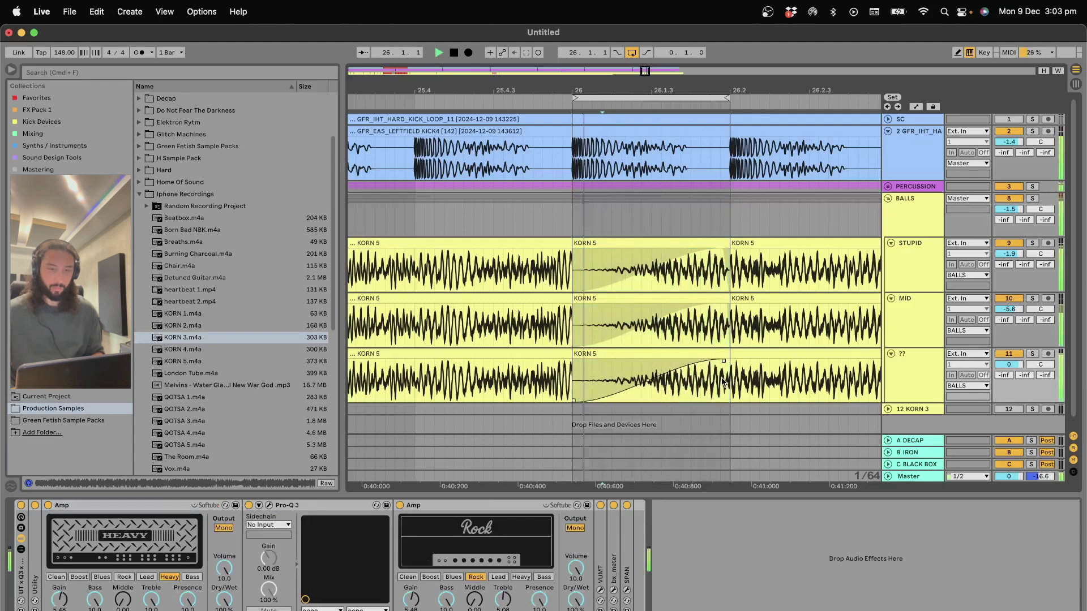
key(space)
Step: Audition other parts of the arrangement with the one-beat loop, moving it through bars 24 and 25 to 27.4
click(722, 381)
key(minus)
key(minus)
key(minus)
key(minus)
key(minus)
key(minus)
click(660, 109)
key(space)
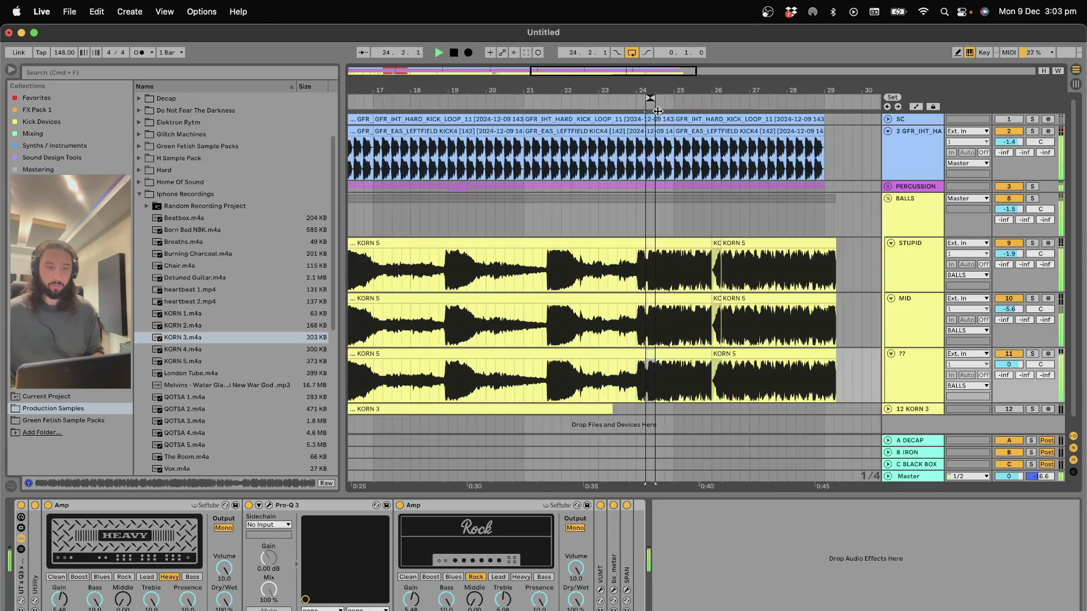
click(691, 110)
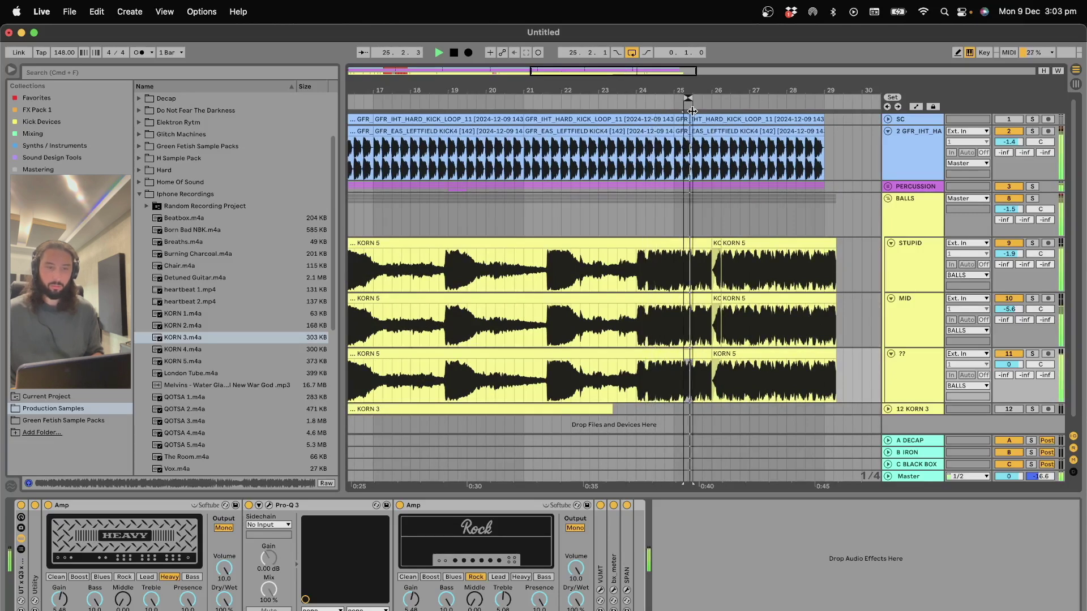
click(758, 110)
click(789, 119)
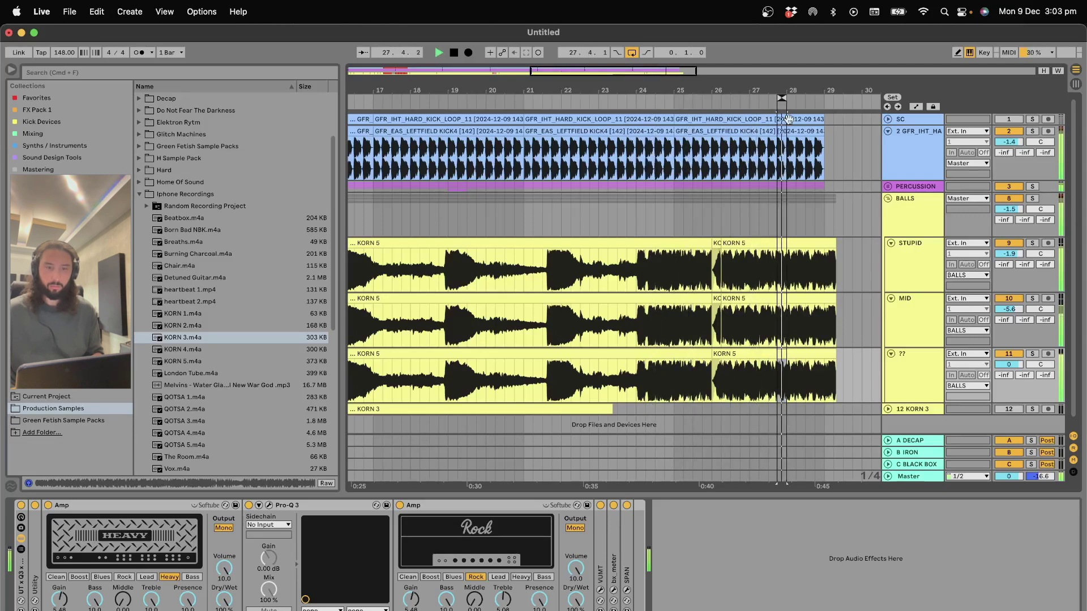
key(space)
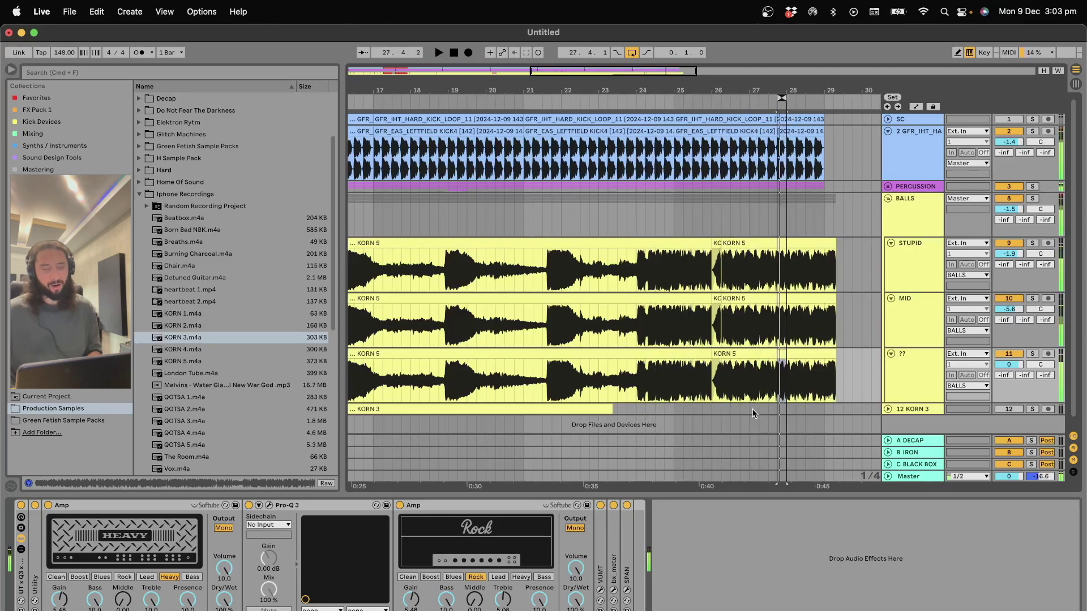
Step: Color the one-beat KORN 5 section at 27.4 pink on the STUPID, MID and ?? tracks and listen to it
key(plus)
key(plus)
drag(800, 393, 757, 252)
right_click(773, 242)
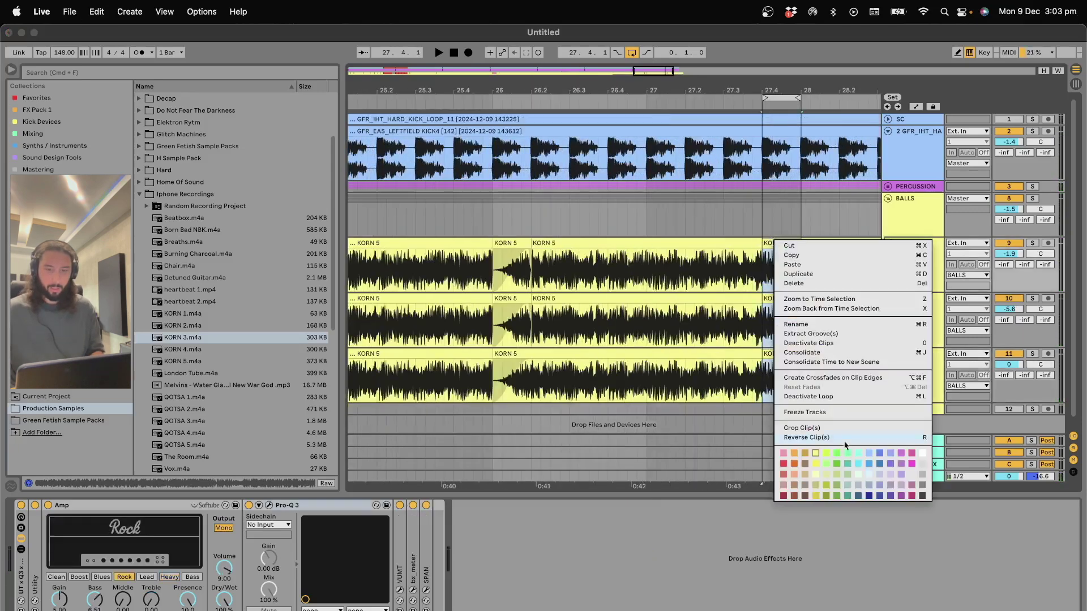
click(783, 453)
key(space)
click(658, 383)
key(minus)
key(minus)
key(minus)
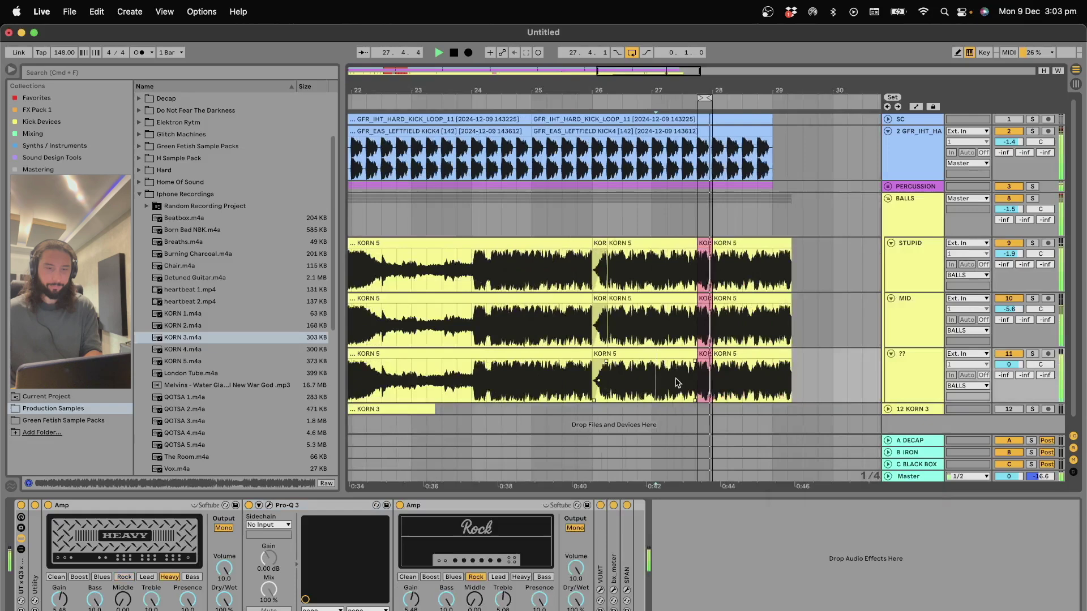
key(space)
Step: Unfold the PERCUSSION and BALLS groups and copy track 7's short clip from bar 19 to 27.4
double_click(920, 186)
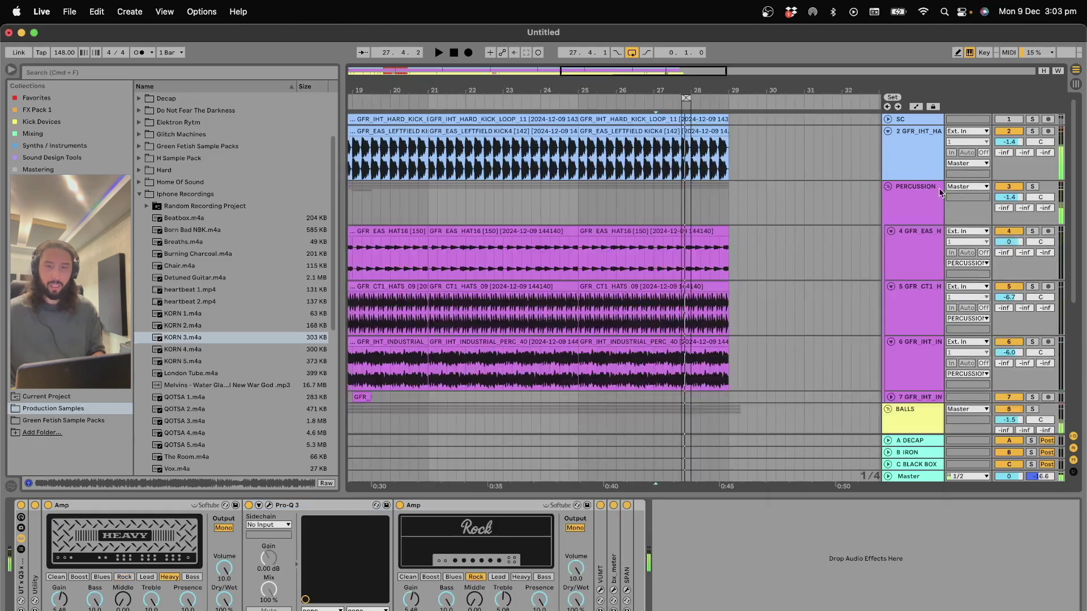
click(888, 409)
scroll(797, 308, down, 3)
scroll(781, 297, up, 2)
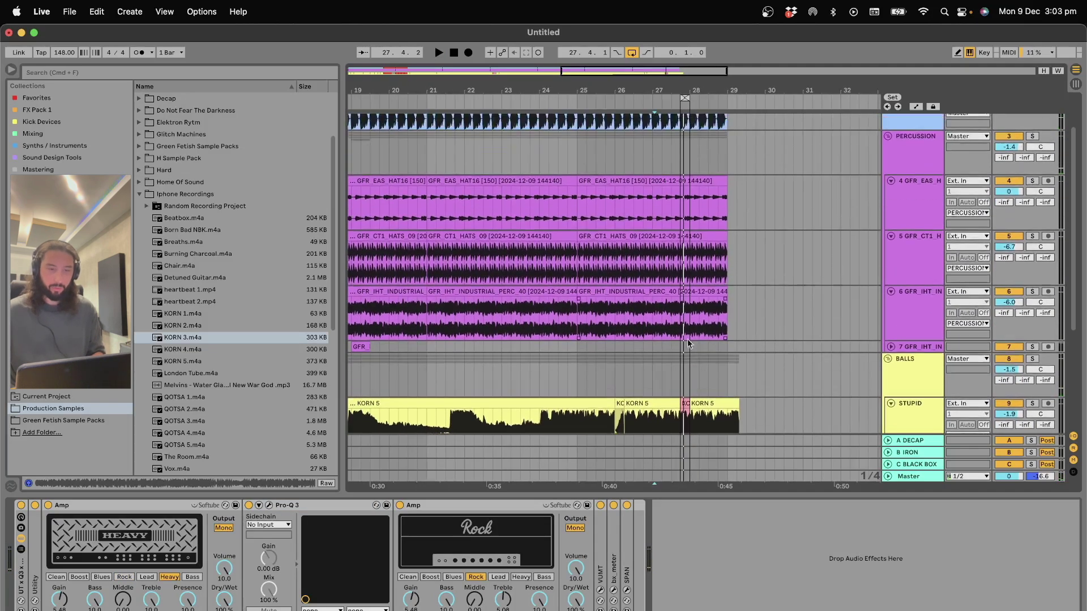
click(355, 342)
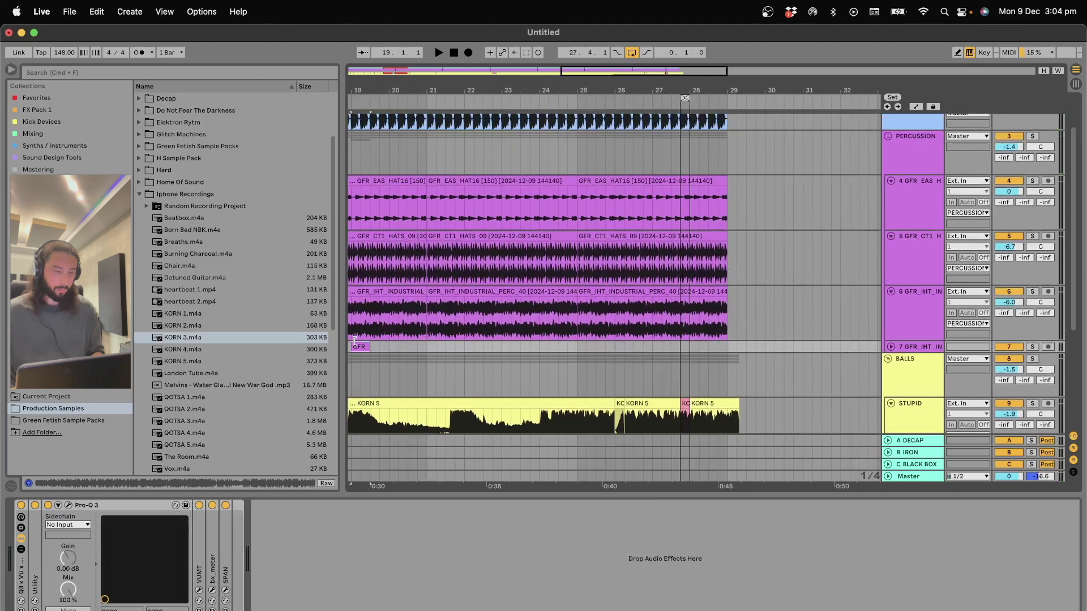
click(681, 349)
Step: Unfold track 7 and extend the loop at 27.4 to two beats while listening to the copied clip with the KORN 5 layers
key(space)
click(890, 347)
key(space)
click(686, 96)
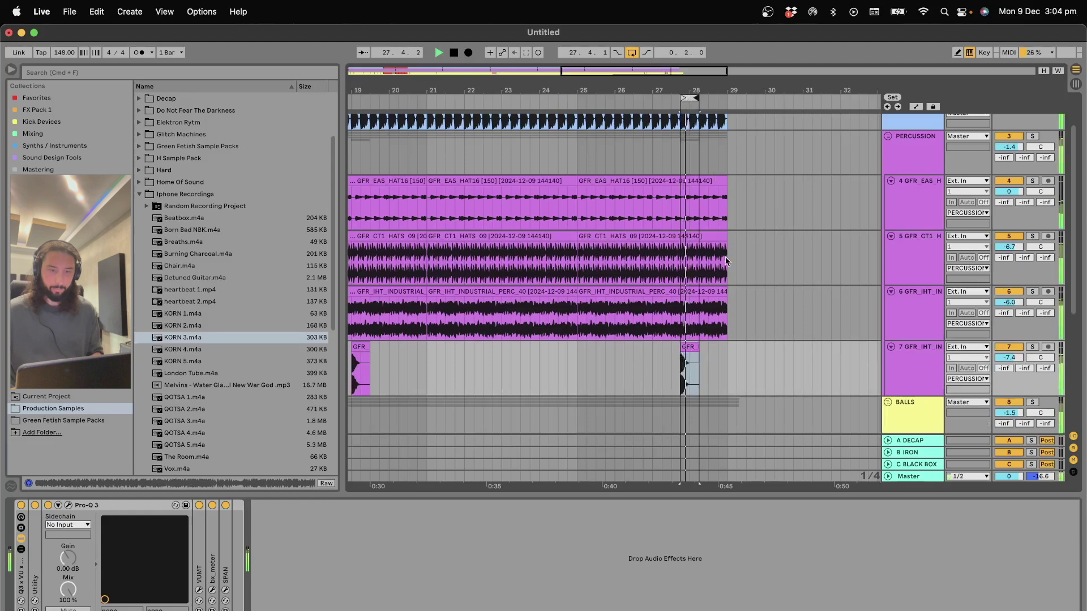
scroll(699, 298, down, 5)
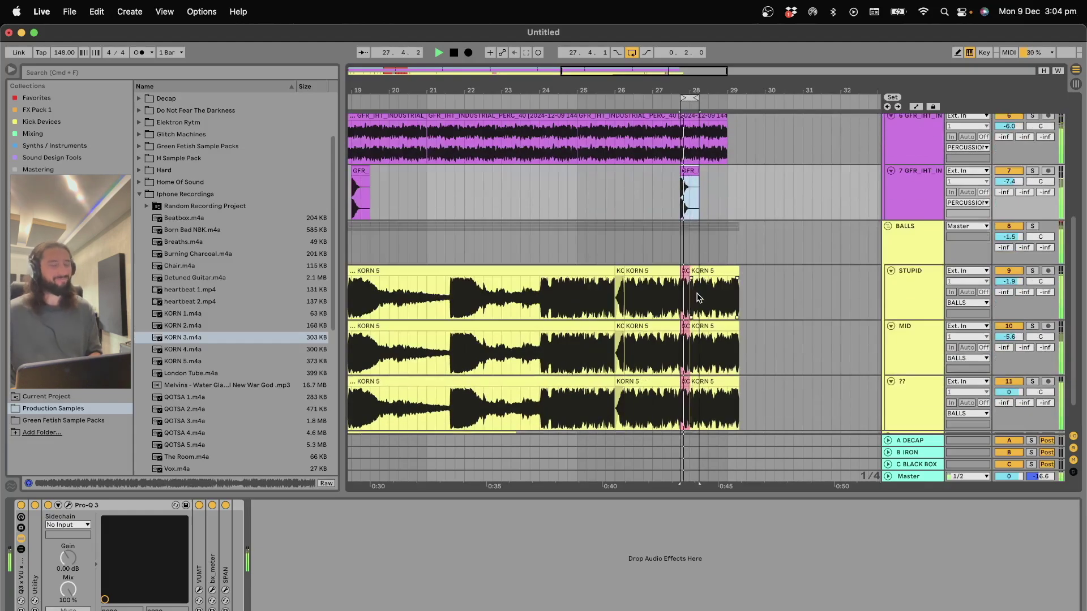
Step: Set the loop to the two-bar red KORN 5 section from bar 4 to bar 6
key(minus)
key(minus)
click(397, 312)
key(space)
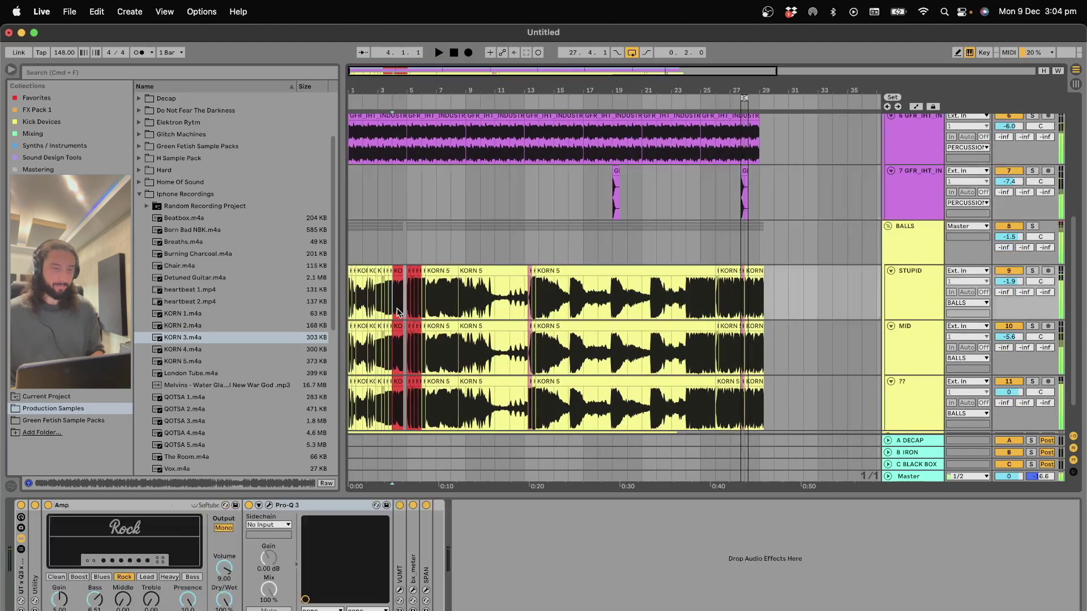
key(space)
key(plus)
key(plus)
key(plus)
key(space)
drag(397, 312, 495, 306)
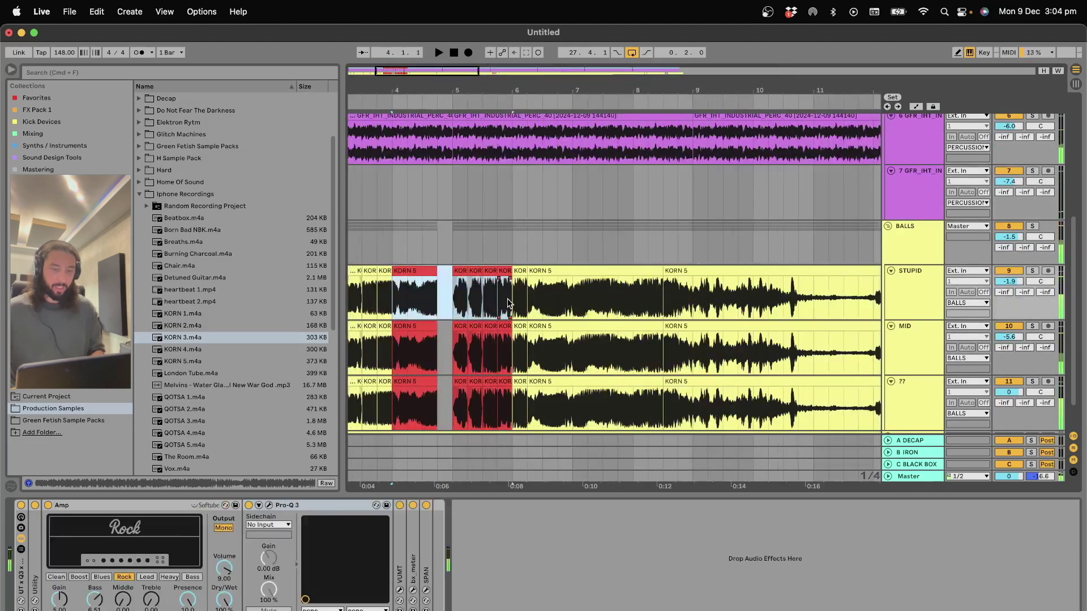
key(super+l)
Step: Examine the four one-beat red KORN 5 clips of bar 5 on the STUPID, MID and ?? tracks
click(446, 299)
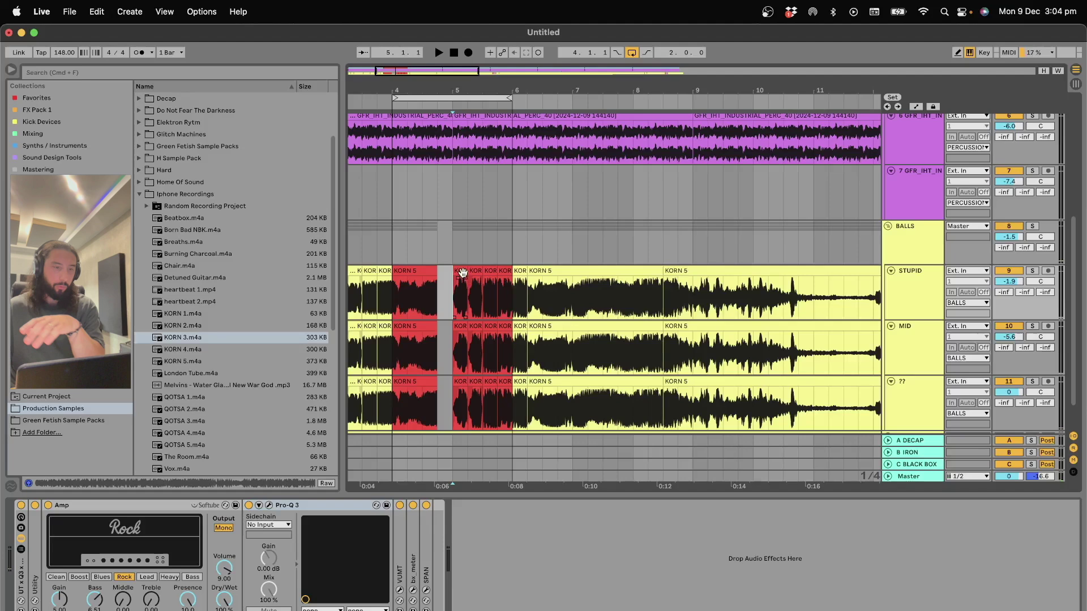
scroll(463, 274, up, 5)
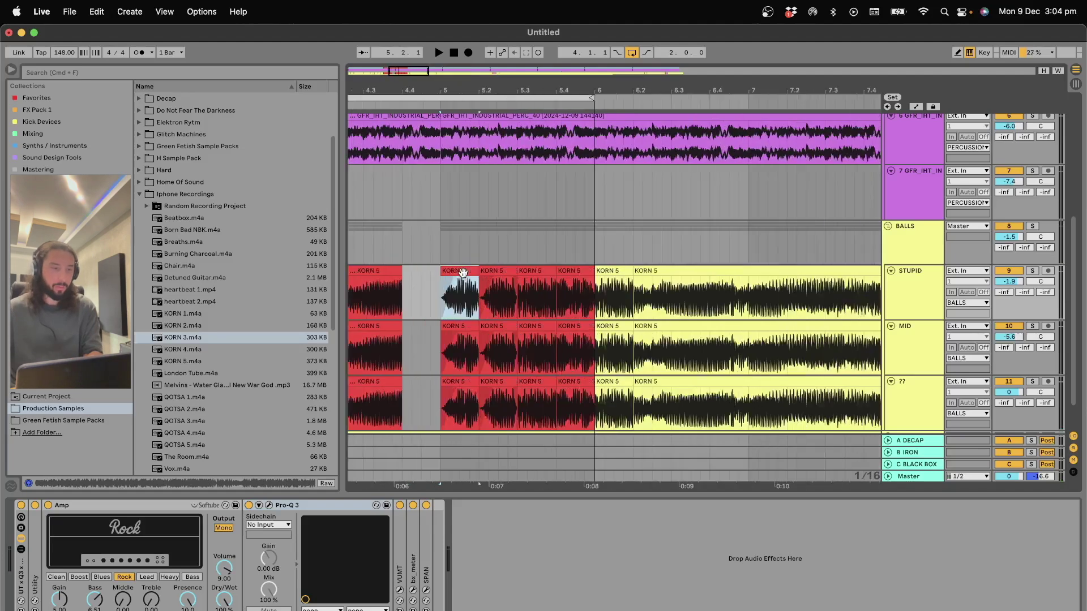
scroll(454, 293, left, 3)
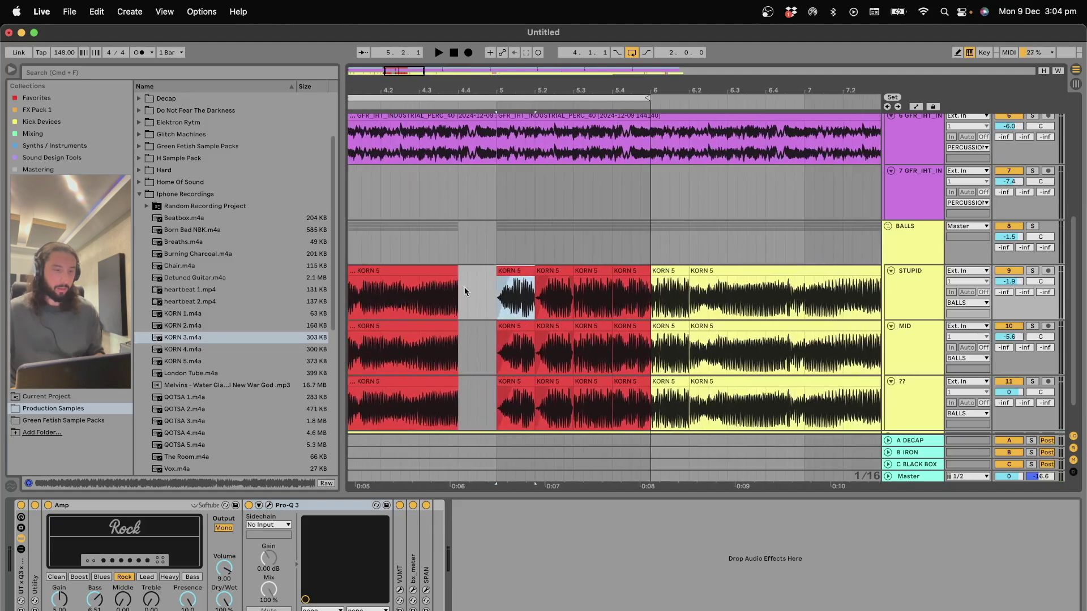
click(510, 269)
click(561, 268)
click(592, 269)
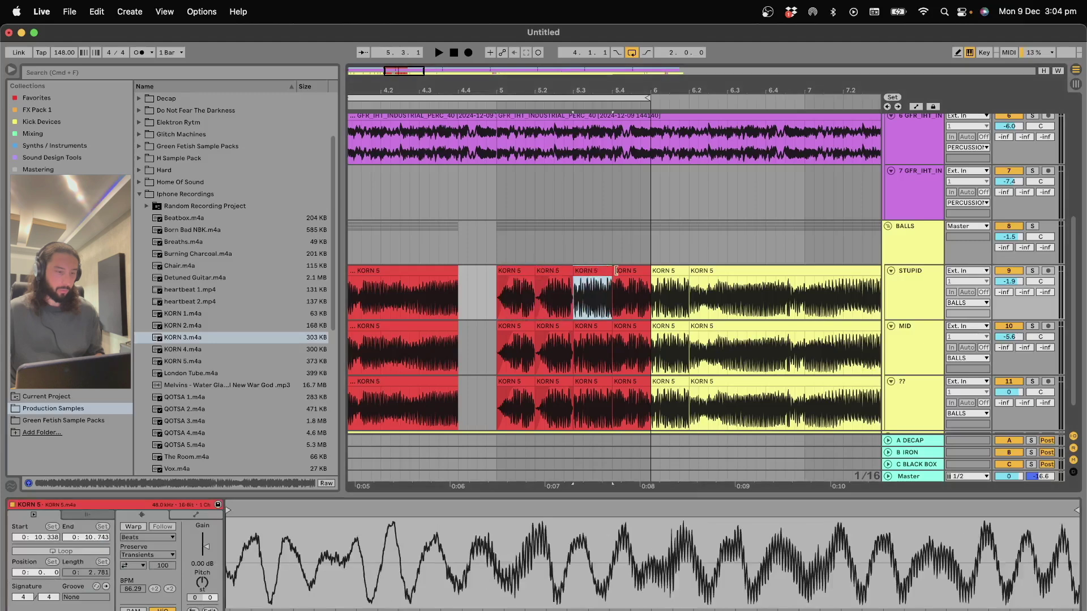
click(631, 271)
click(521, 327)
click(559, 327)
click(594, 327)
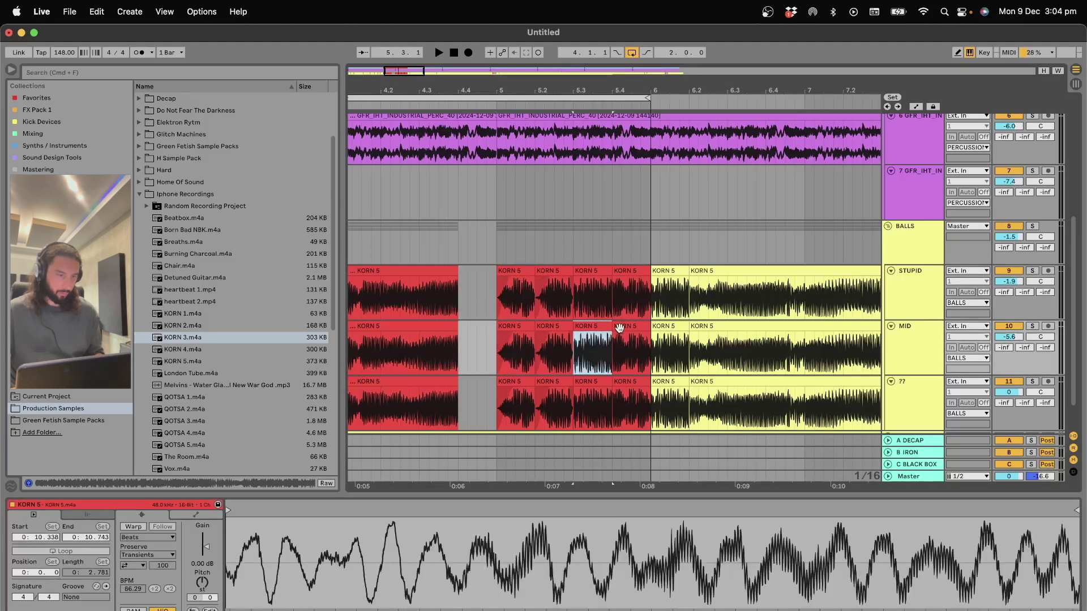
click(633, 329)
click(522, 383)
click(557, 383)
click(594, 384)
click(633, 385)
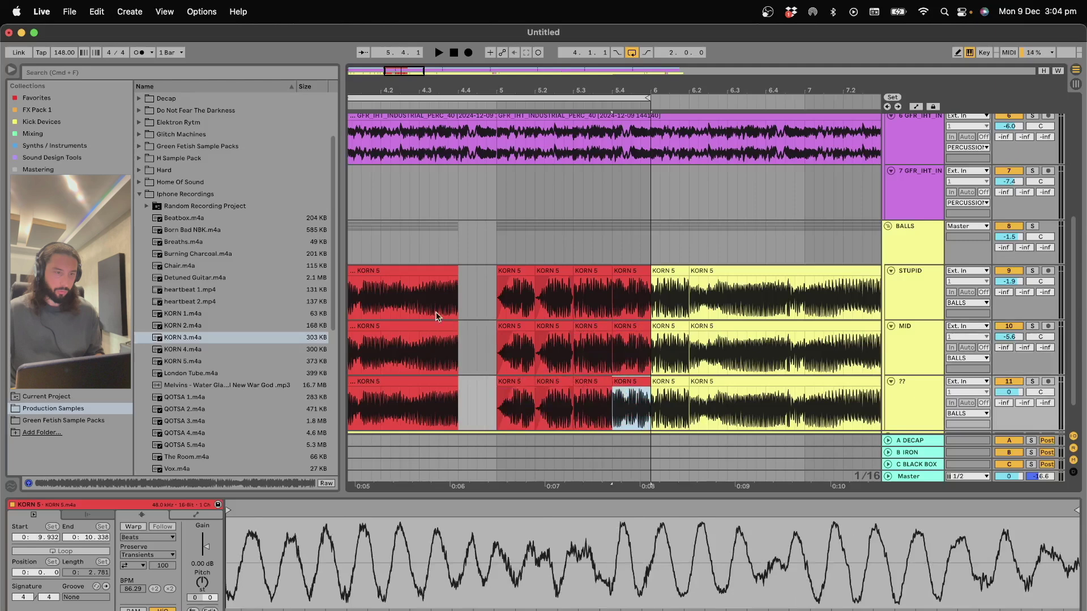
Step: Play the looped red KORN 5 section from bar 4 together with the kick and percussion
scroll(447, 320, left, 3)
click(463, 308)
click(458, 310)
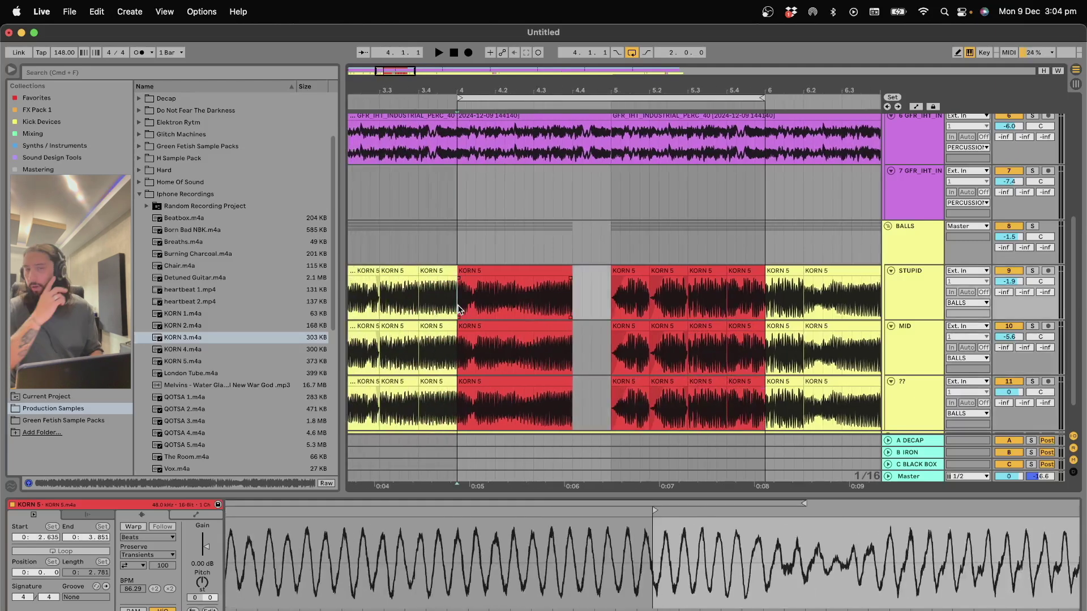
key(space)
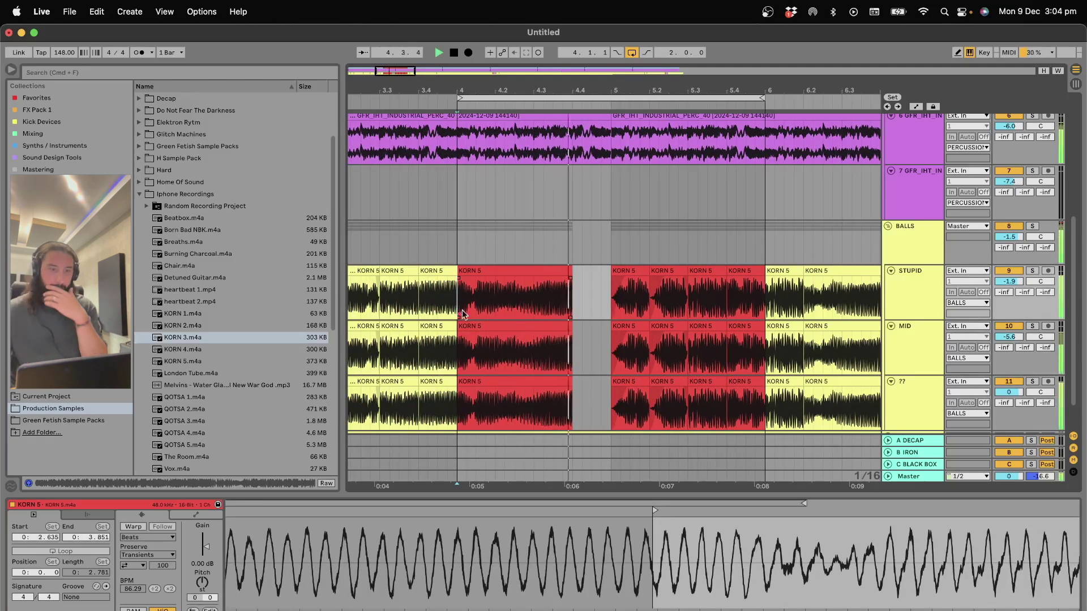
drag(516, 91, 531, 76)
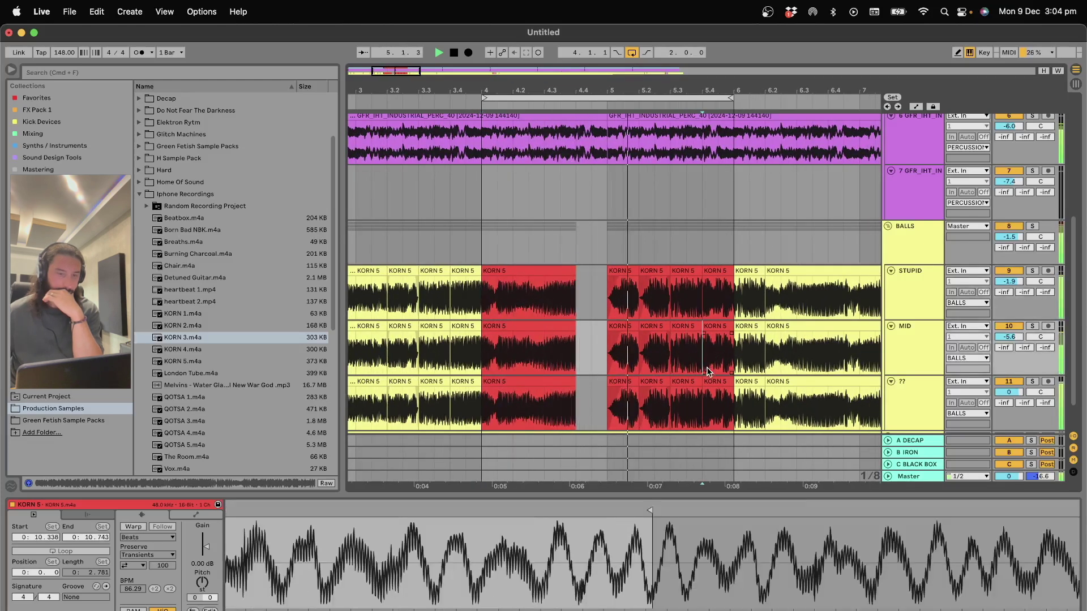
scroll(688, 376, down, 2)
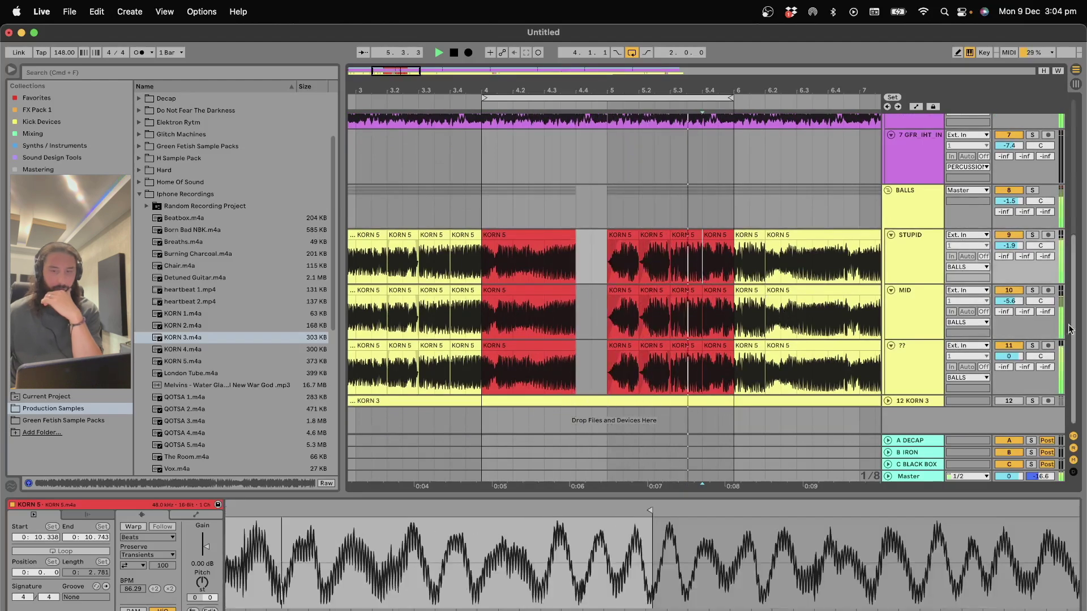
Step: Solo the ??, MID and STUPID tracks one after another to compare the layers in the loop
click(1031, 345)
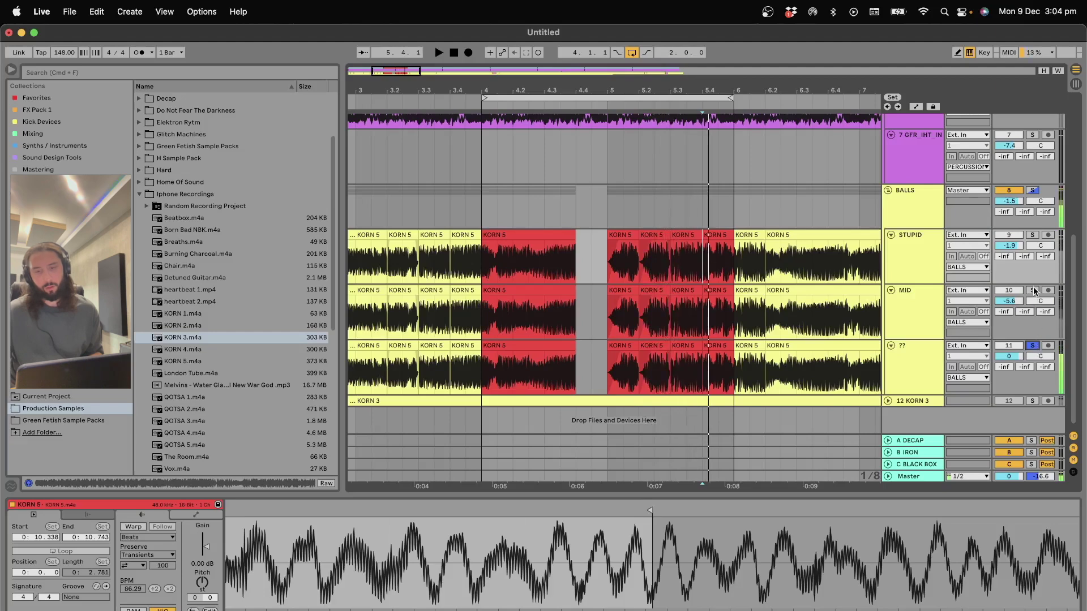
click(674, 325)
key(space)
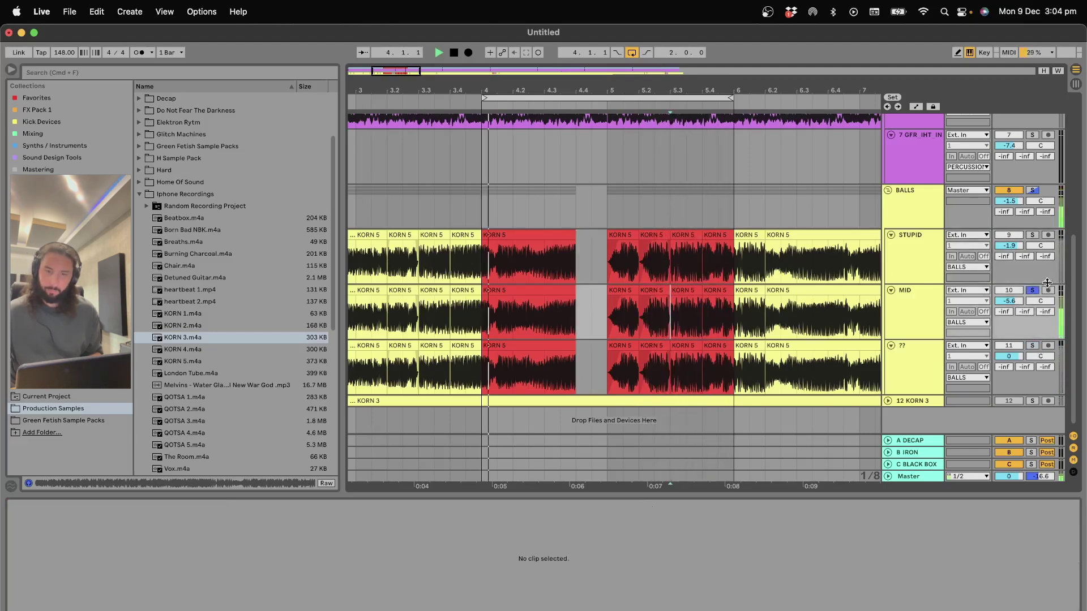
click(1033, 235)
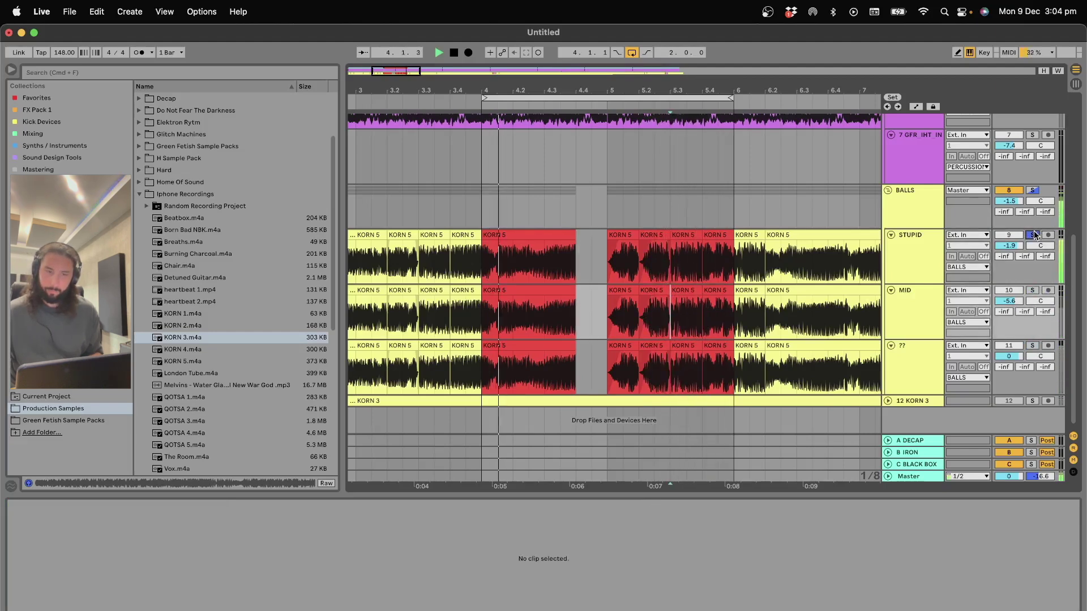
Step: End the STUPID track's solo and check the KORN 5 clips in and just before the loop
click(1033, 235)
key(space)
click(657, 270)
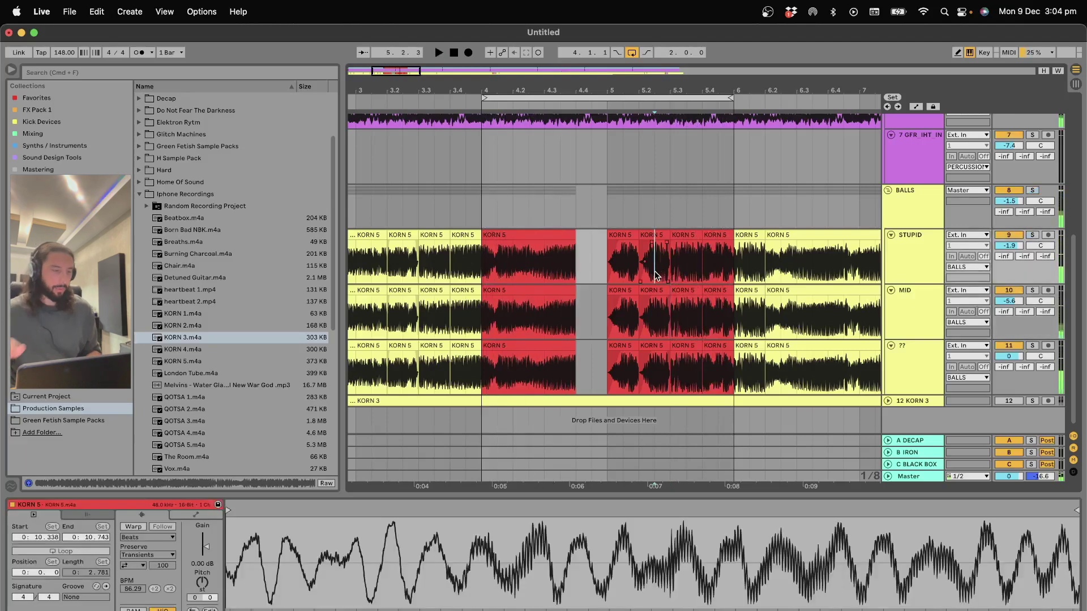
click(473, 268)
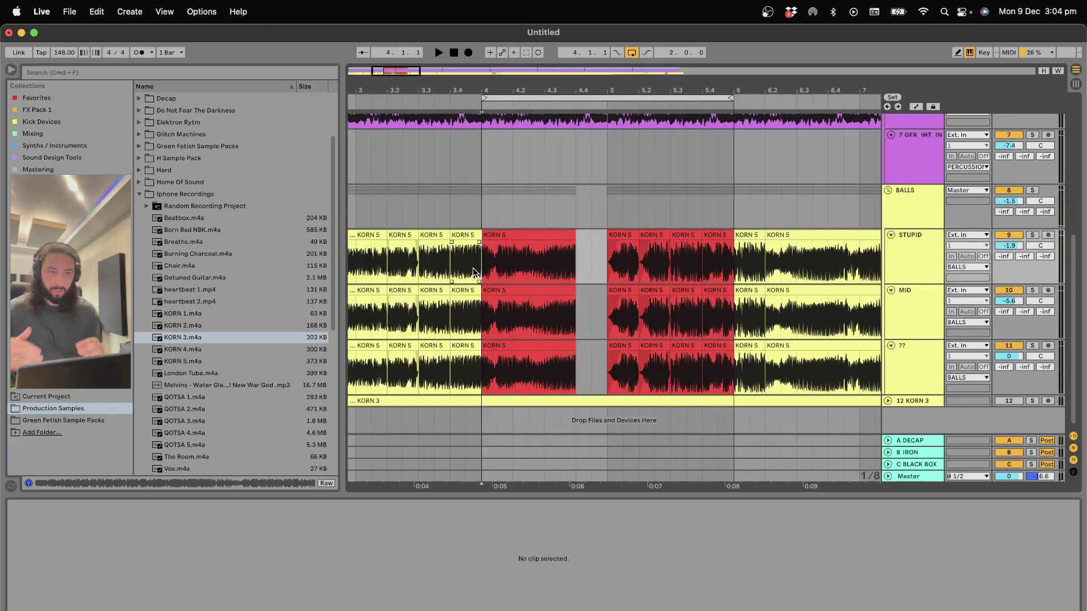
key(space)
click(420, 262)
Step: Warp the first one-beat red KORN 5 clip of bar 5 on the STUPID track and transpose it up 12 semitones
click(616, 251)
key(space)
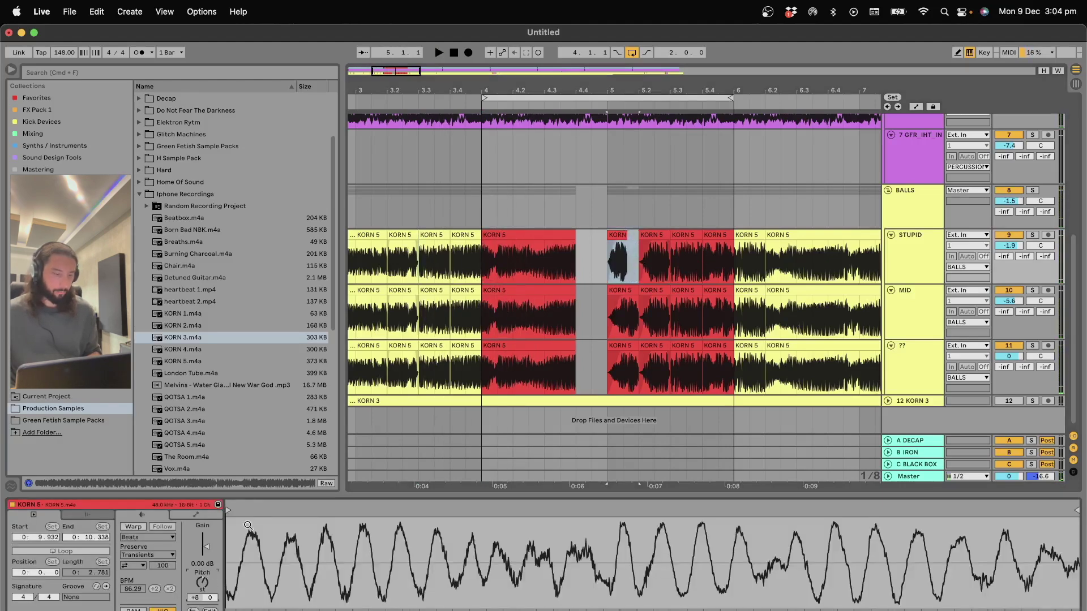
click(131, 528)
key(space)
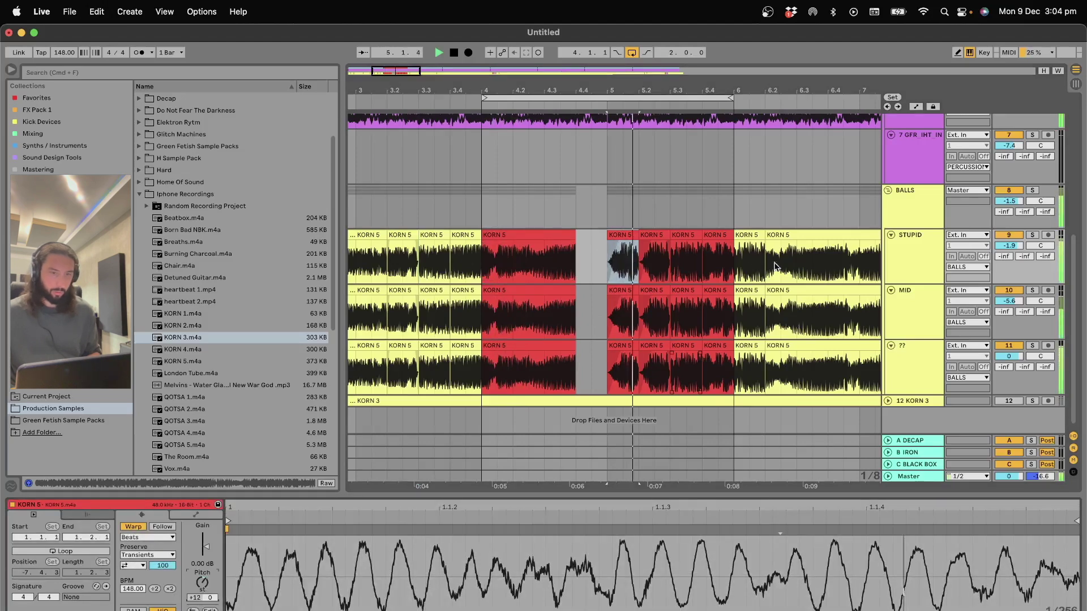
Step: Warp the red KORN 5 clip at beat 5.3 on the STUPID track and transpose it up 10 semitones
click(682, 255)
key(space)
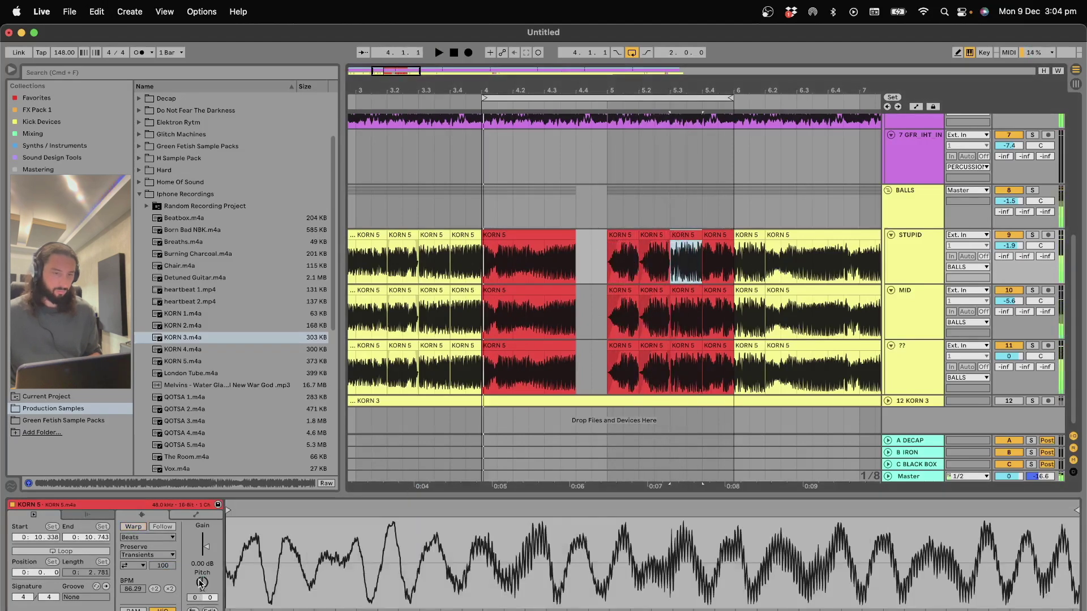
drag(200, 583, 201, 563)
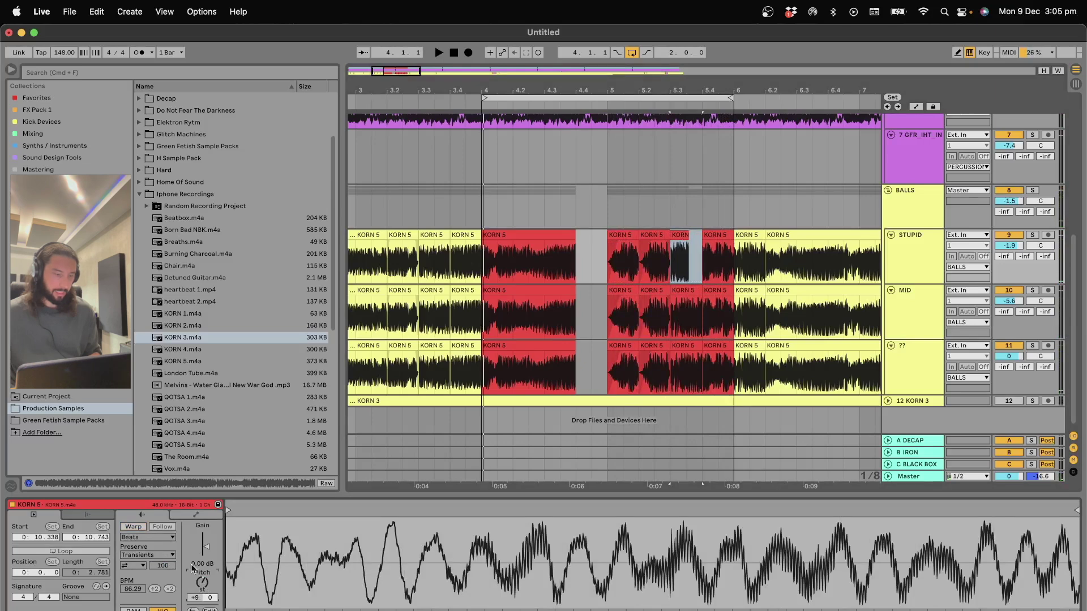
key(super+z)
click(137, 526)
key(space)
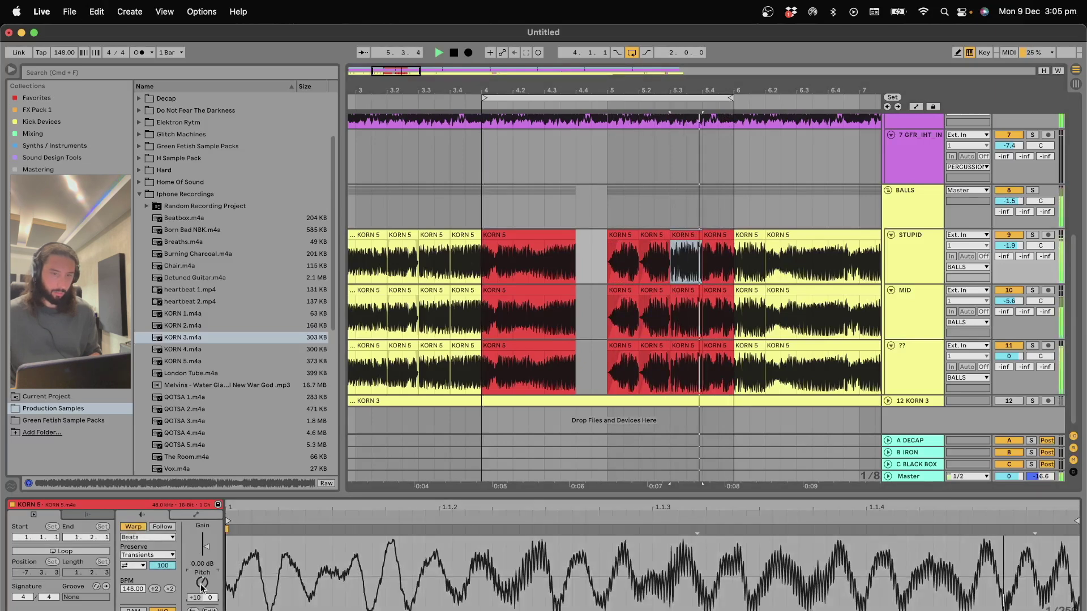
Step: On the MID track, warp the red KORN 5 clips at beats 5.4 and 5.2, transposing the first up 16 semitones and the second down
click(714, 290)
key(space)
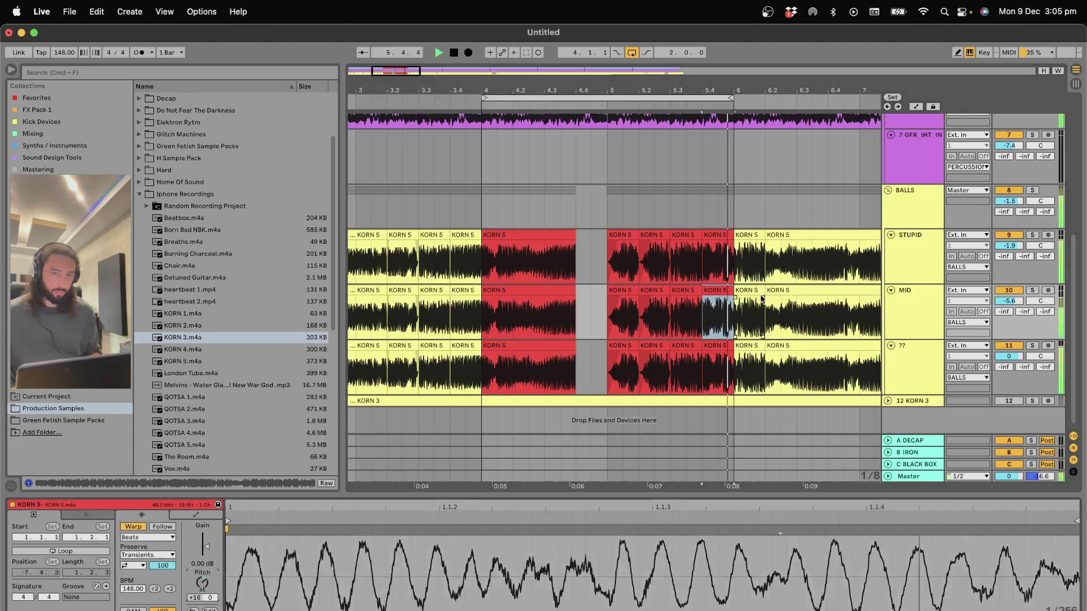
click(647, 290)
click(127, 527)
drag(199, 586, 199, 608)
key(space)
Step: Turn on warping for the red KORN 5 clip at beat 5.3 on the ?? track
click(688, 343)
key(space)
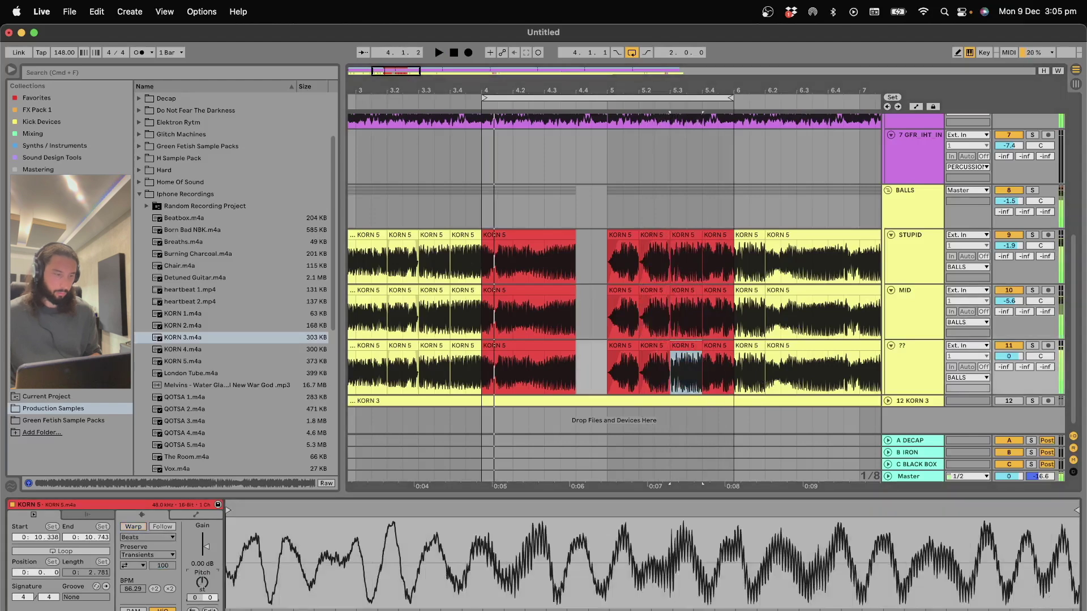
click(145, 527)
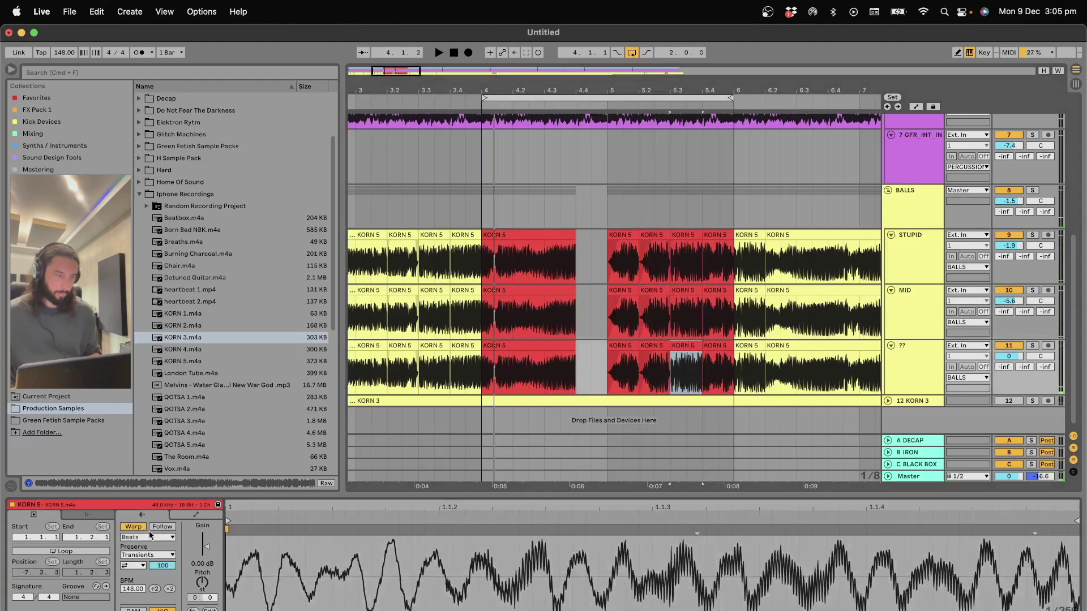
Step: Warp the long red KORN 5 clip at bar 4 on the ?? track and transpose it up 9 semitones
click(544, 346)
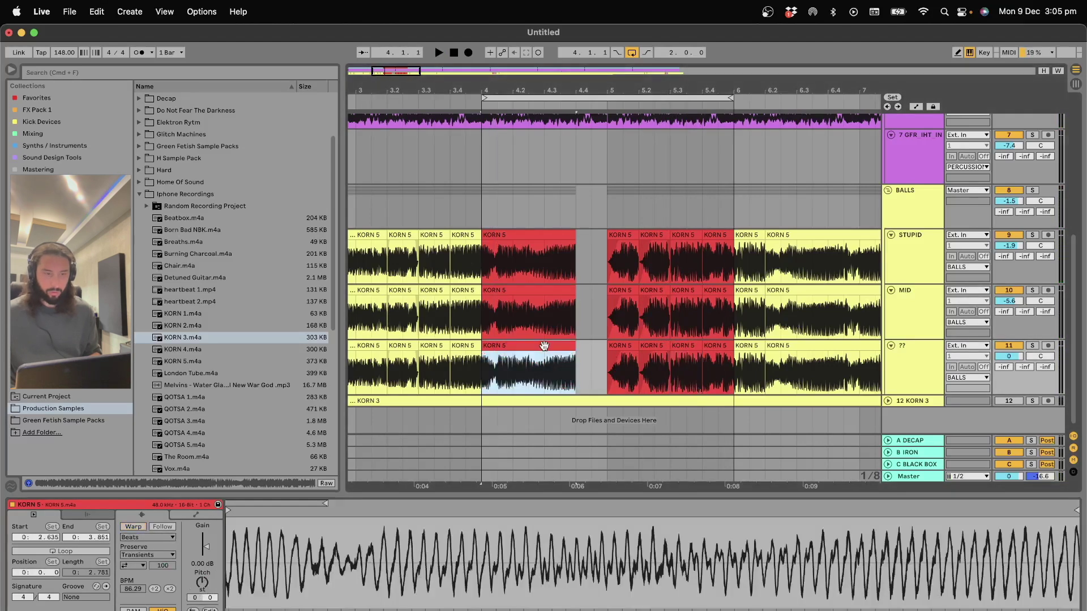
click(138, 528)
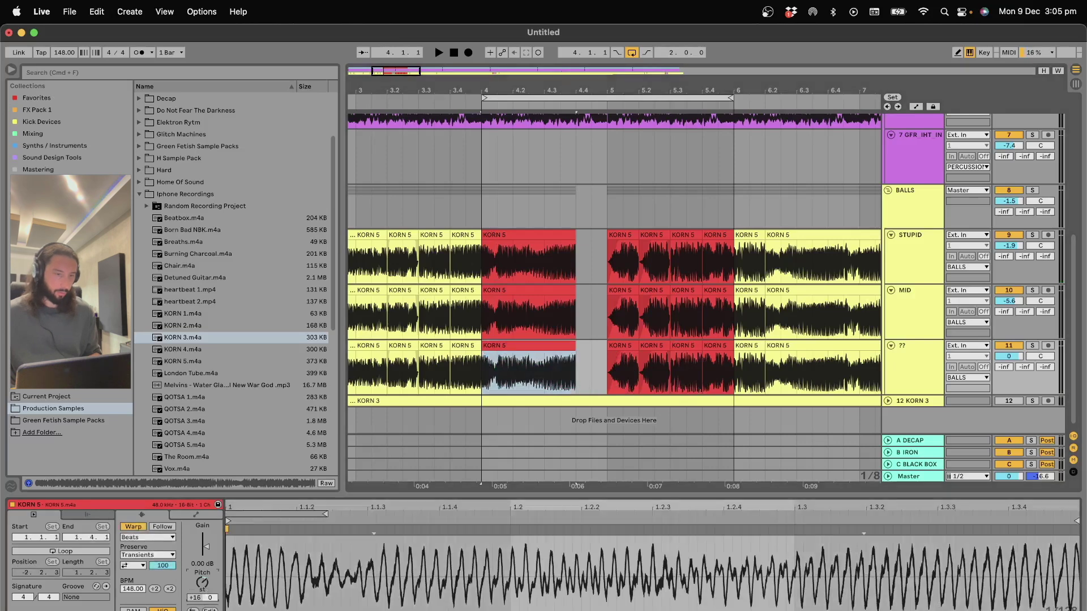
key(space)
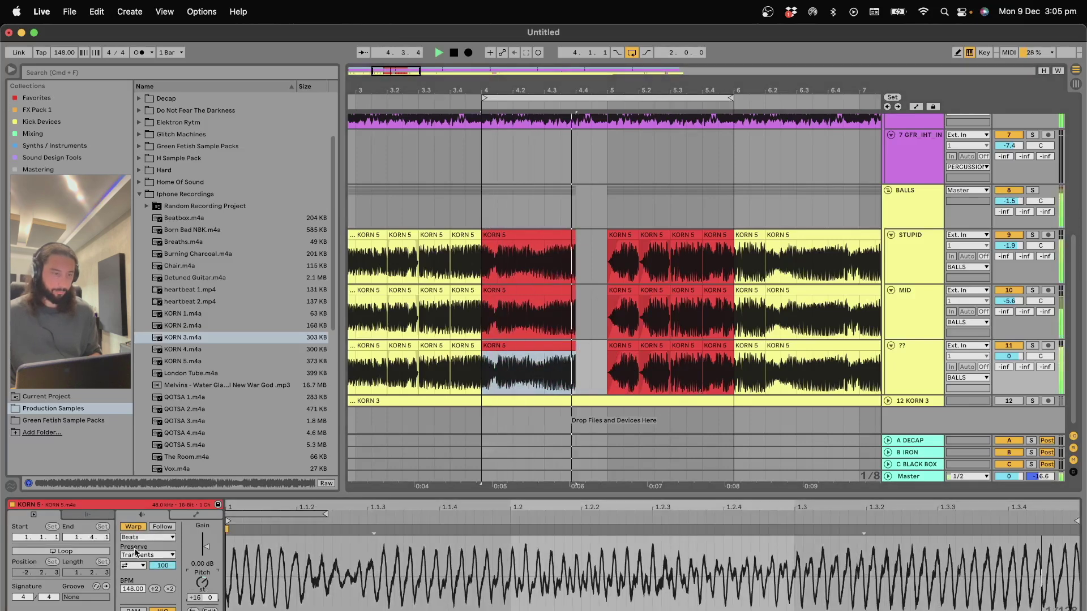
drag(202, 589, 203, 595)
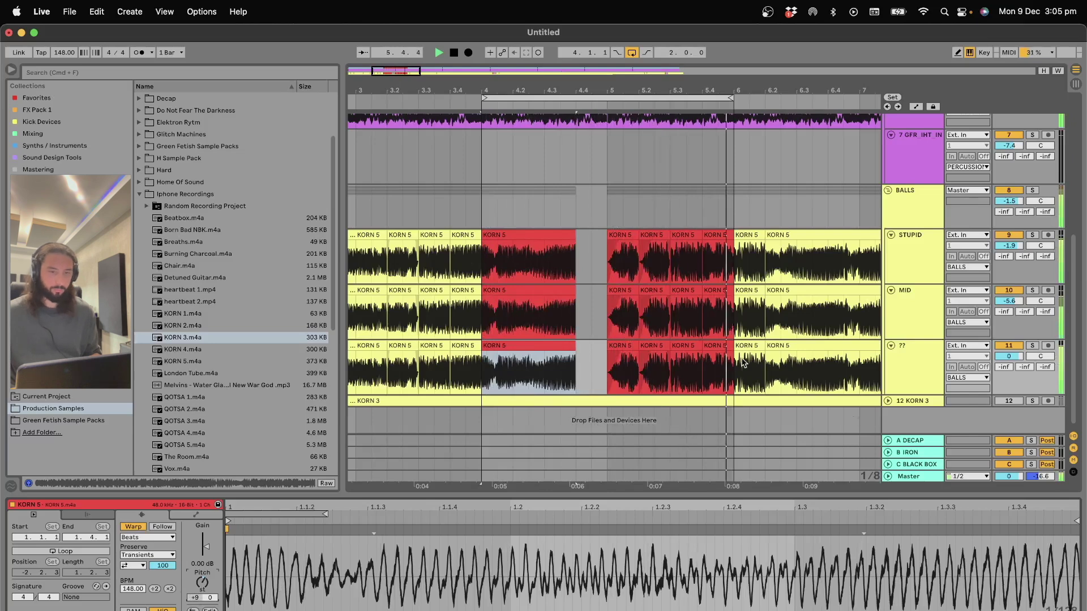
Step: Fold and mute the PERCUSSION group, and play the two-bar loop with only the kick and KORN 5 layers
drag(743, 363, 483, 261)
scroll(947, 203, up, 3)
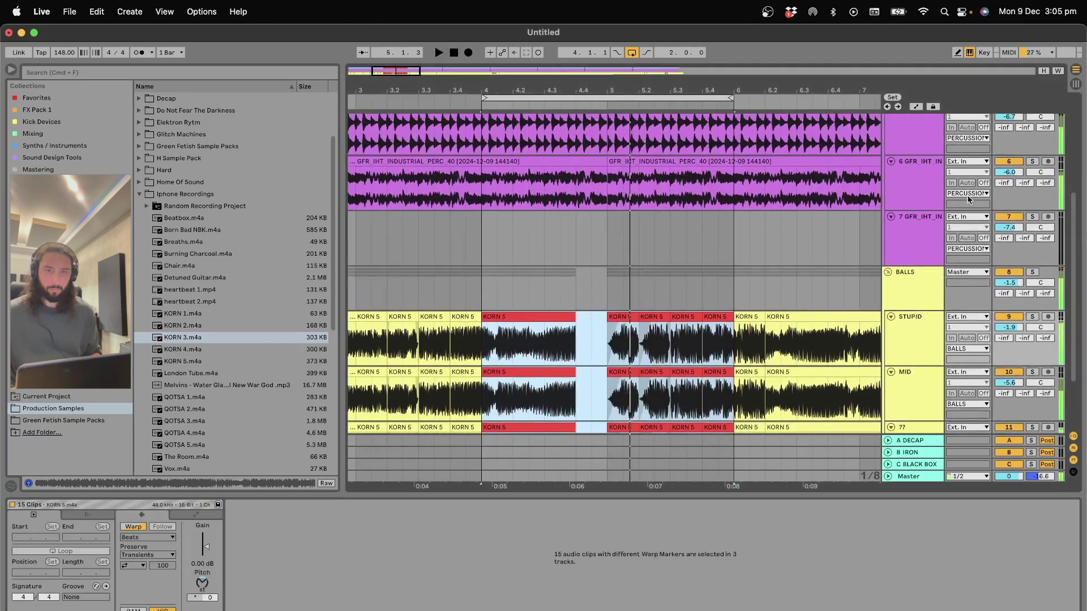
scroll(947, 202, up, 6)
key(space)
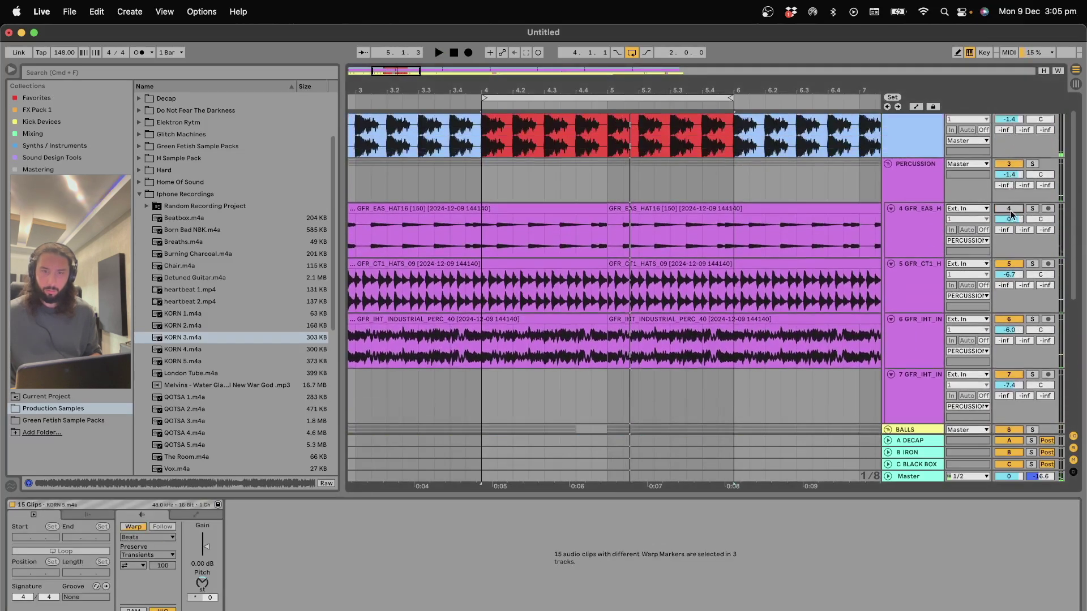
click(889, 166)
key(space)
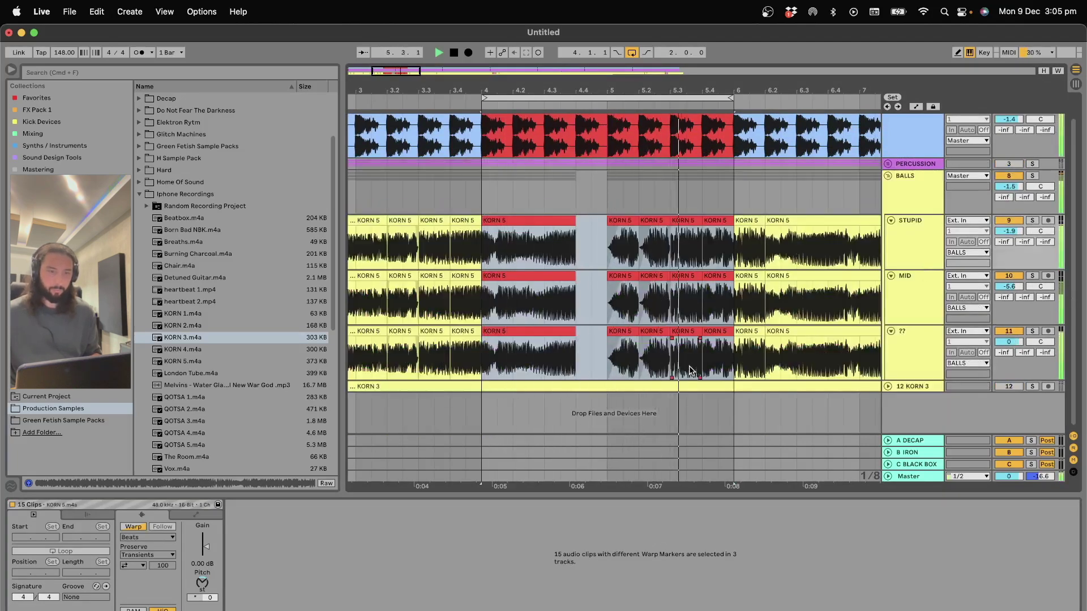
Step: Narrow the loop to bar 5, covering the four one-beat red KORN 5 clips
drag(708, 351, 641, 229)
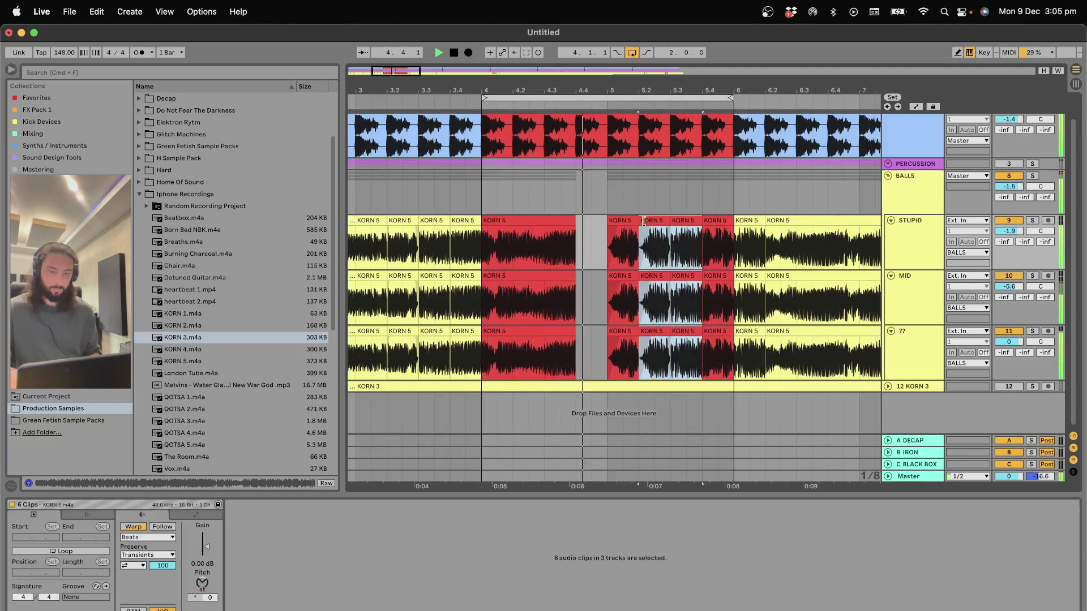
key(super+l)
drag(699, 98, 733, 98)
drag(638, 97, 608, 98)
Step: Move the one-bar loop to bar 7 and from there to bar 10 to audition the KORN 5 material against the kick
key(minus)
key(minus)
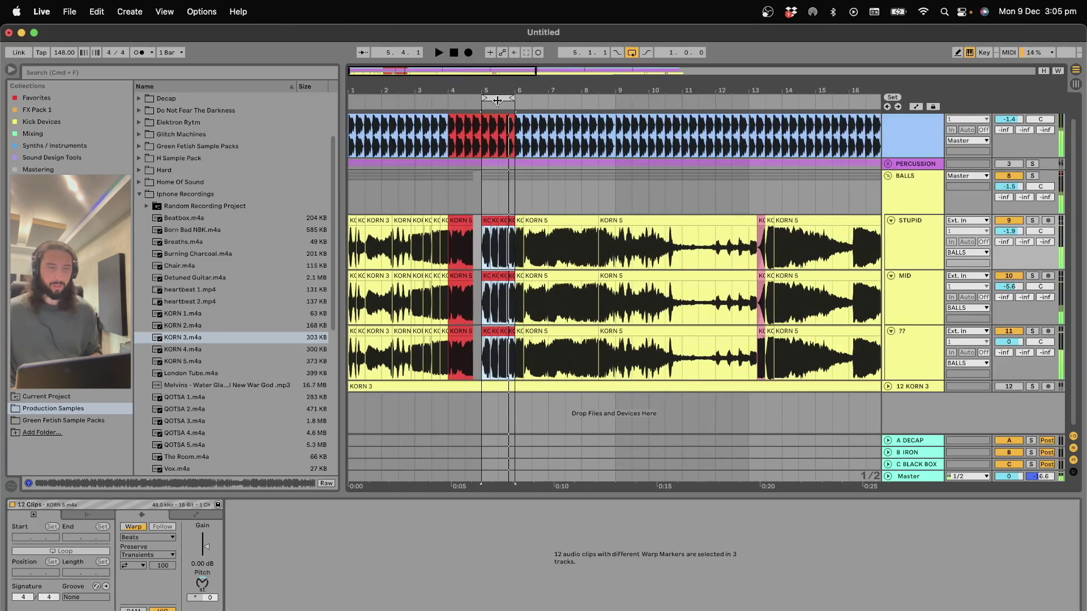
drag(497, 100, 578, 90)
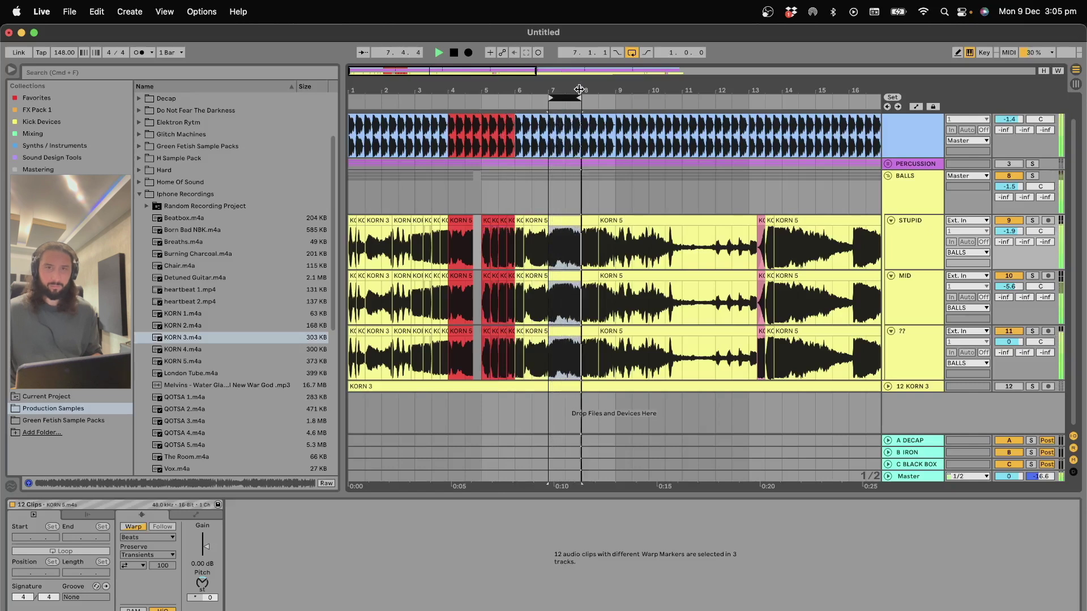
drag(579, 91, 666, 101)
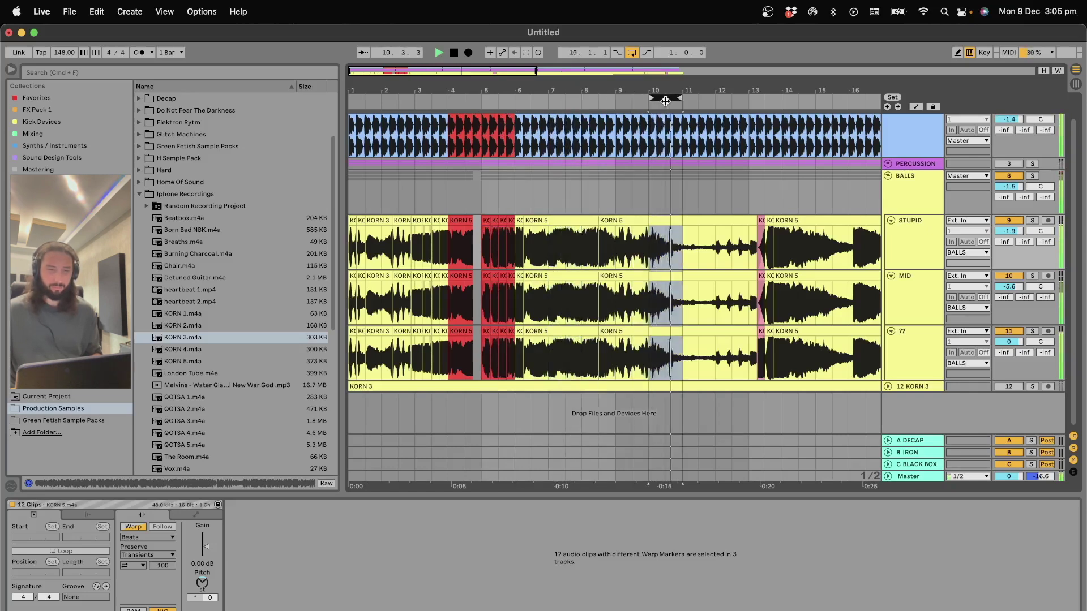
Step: Unmute the PERCUSSION group and play the looped KORN 5 tail in bar 10 across the STUPID, MID and ?? tracks
click(685, 250)
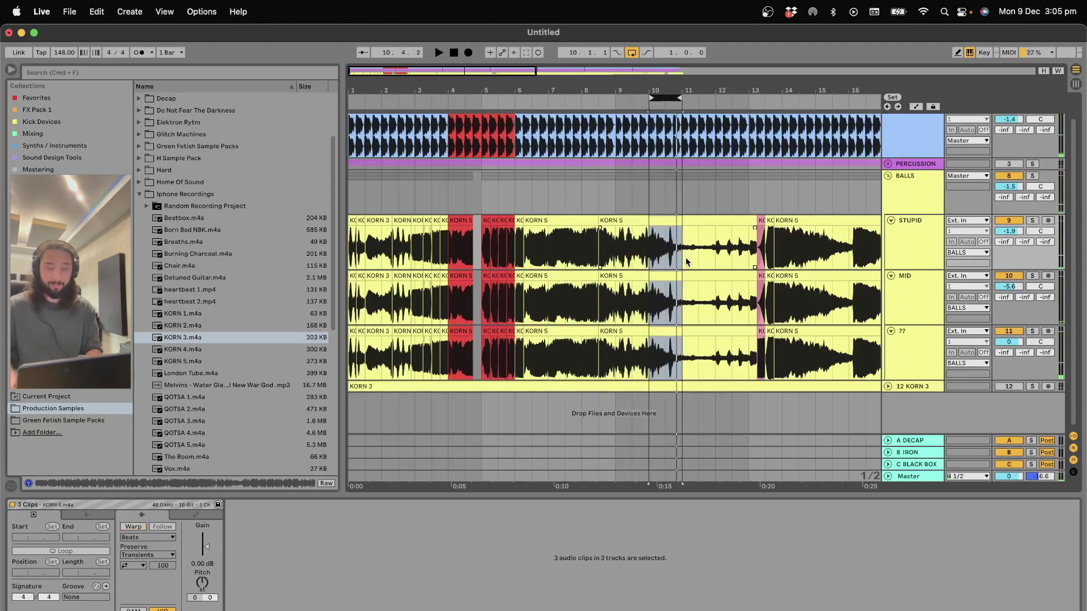
key(plus)
key(plus)
key(plus)
key(plus)
click(568, 258)
key(space)
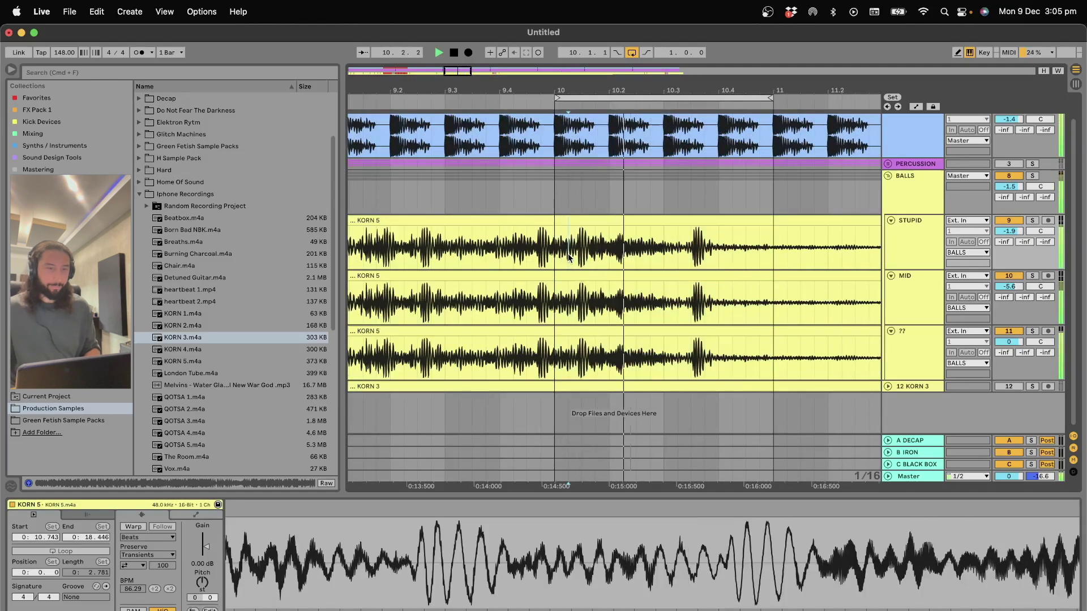
key(space)
drag(770, 357, 547, 224)
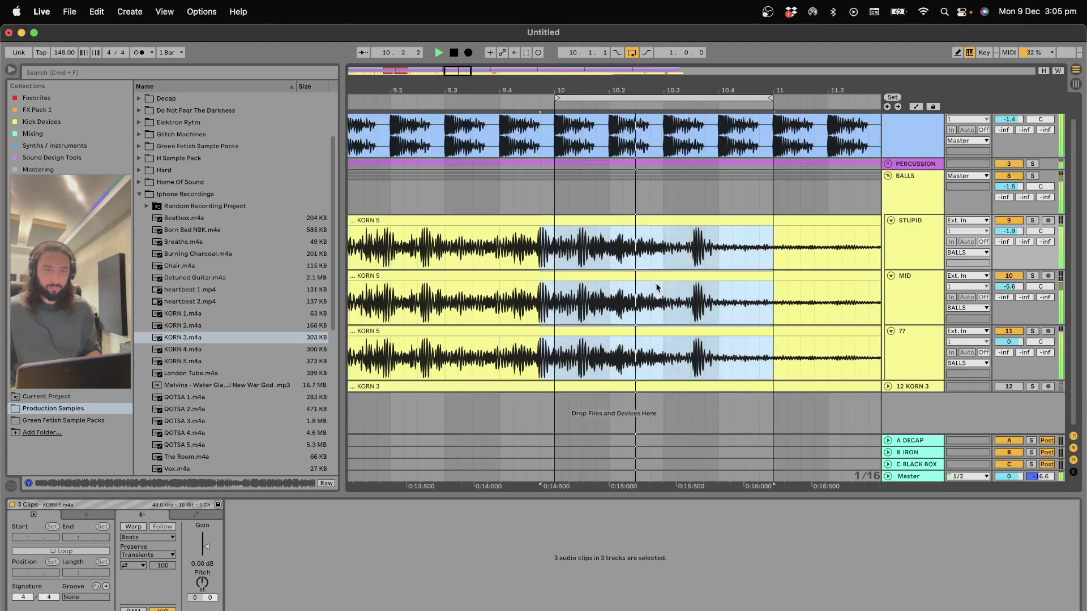
click(562, 249)
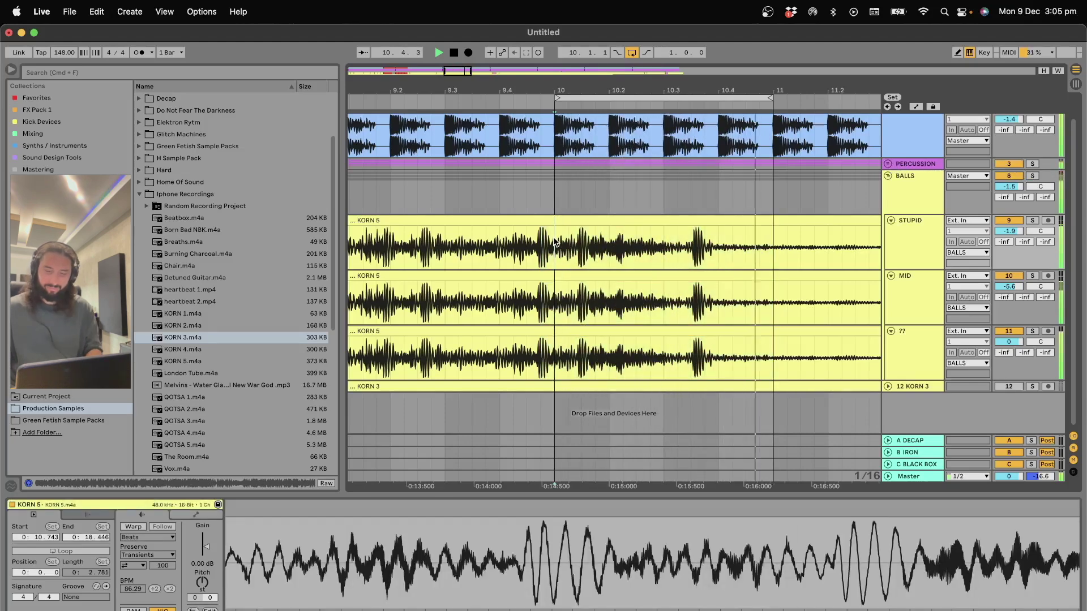
Step: Move the one-bar loop back to bar 9 and play it
key(minus)
key(space)
drag(581, 98, 443, 96)
key(space)
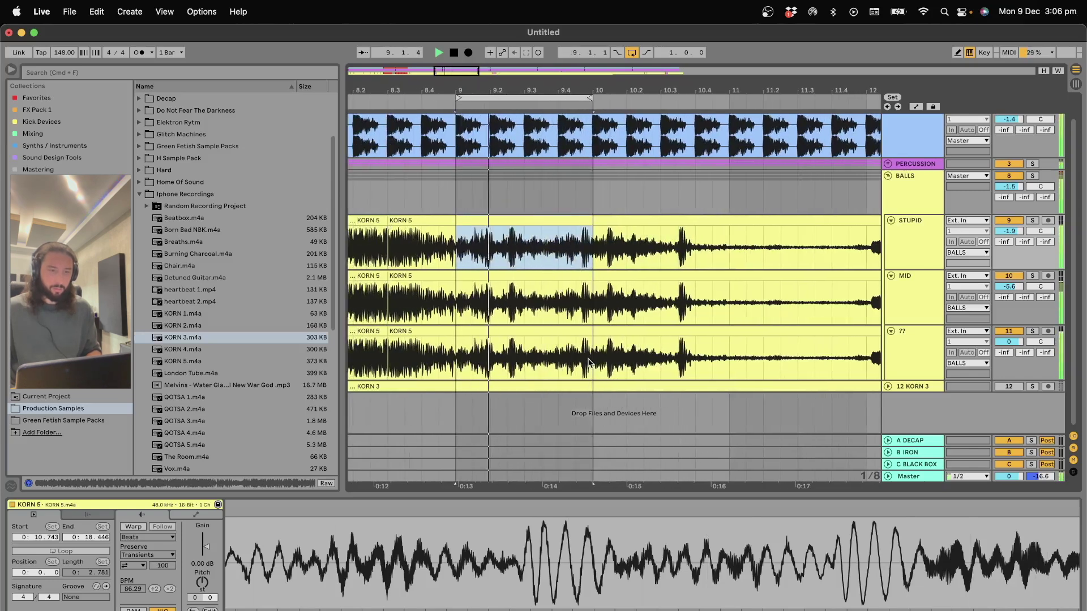
key(space)
Step: Show the BALLS group's device chain with its sidechained Compressor and play the bar 9 loop
click(524, 203)
key(shift+Tab)
key(space)
key(space)
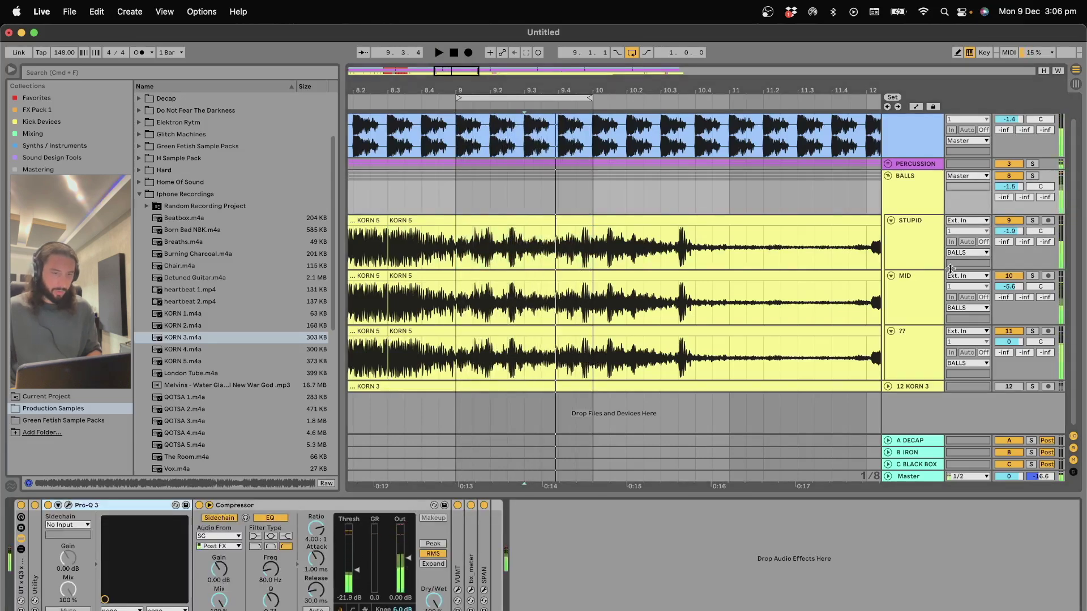
Step: Solo the BALLS group and set its sidechained Compressor's threshold to -26.3 dB during playback
key(space)
click(1032, 175)
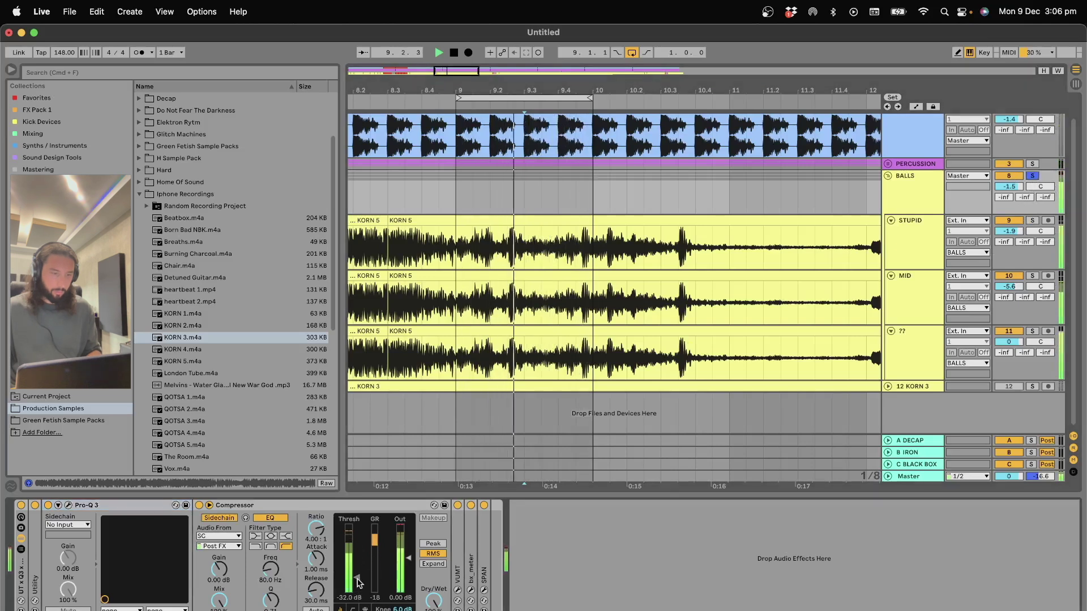
key(space)
key(space)
Step: Compare the BALLS group with its sidechained Compressor bypassed and enabled, both soloed and in the full mix
click(199, 505)
key(space)
click(1032, 175)
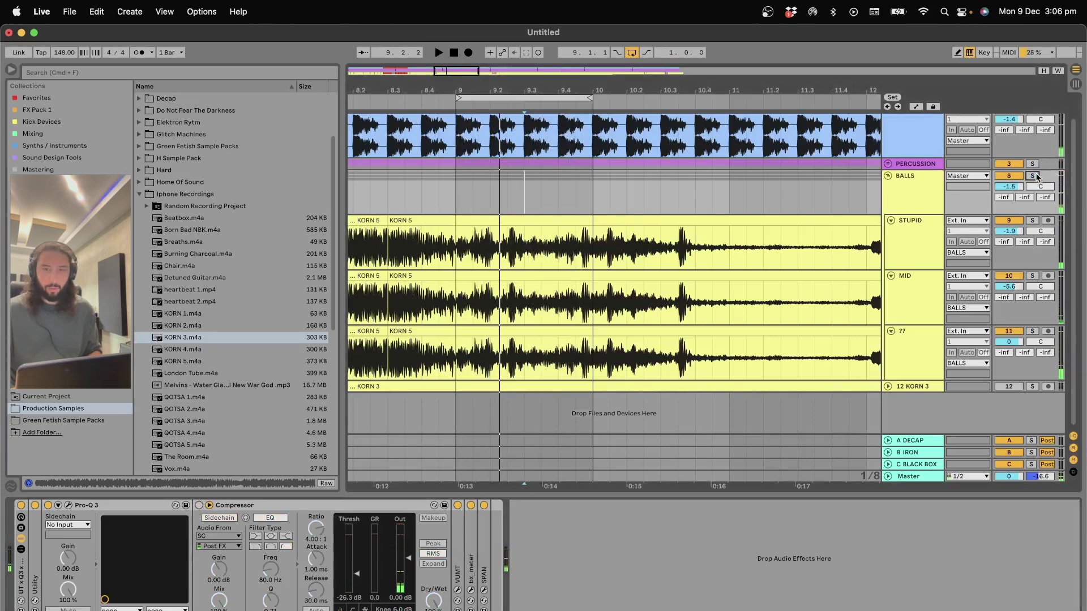
key(space)
key(space)
click(1033, 176)
click(200, 505)
key(space)
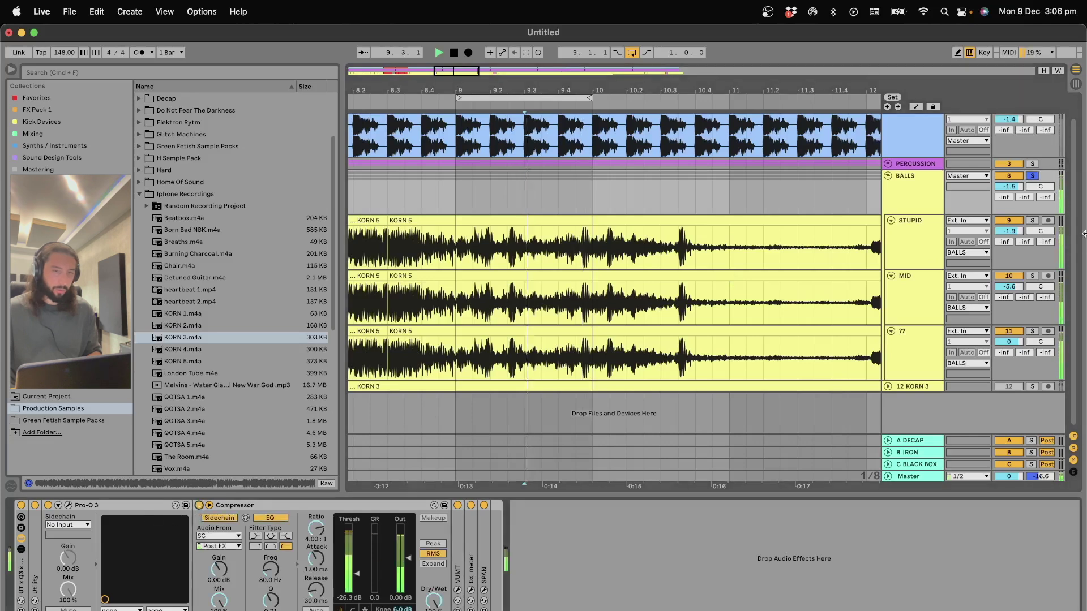
key(space)
click(1033, 175)
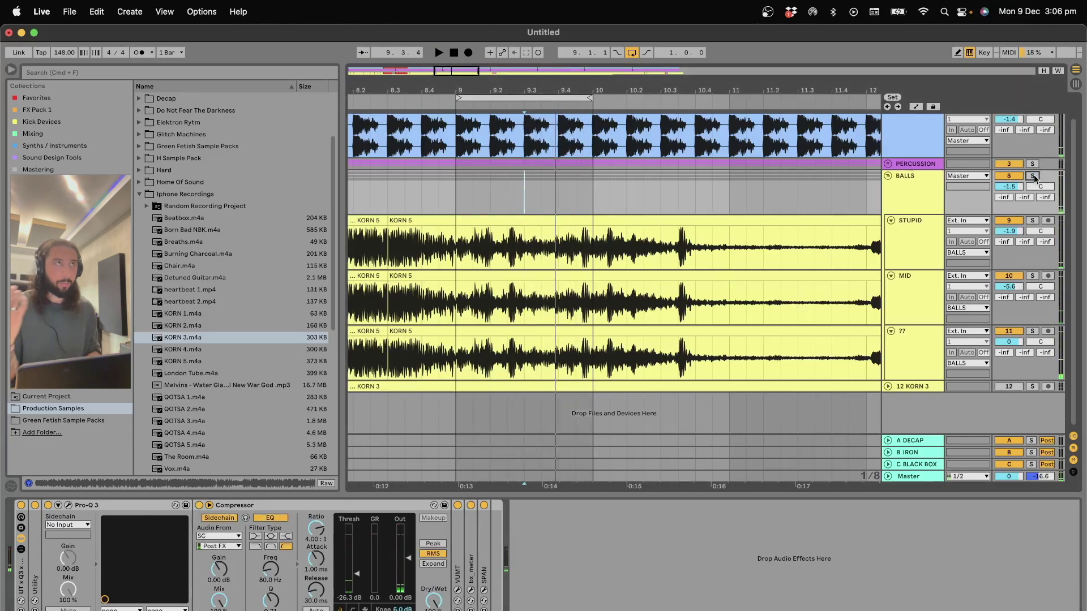
key(space)
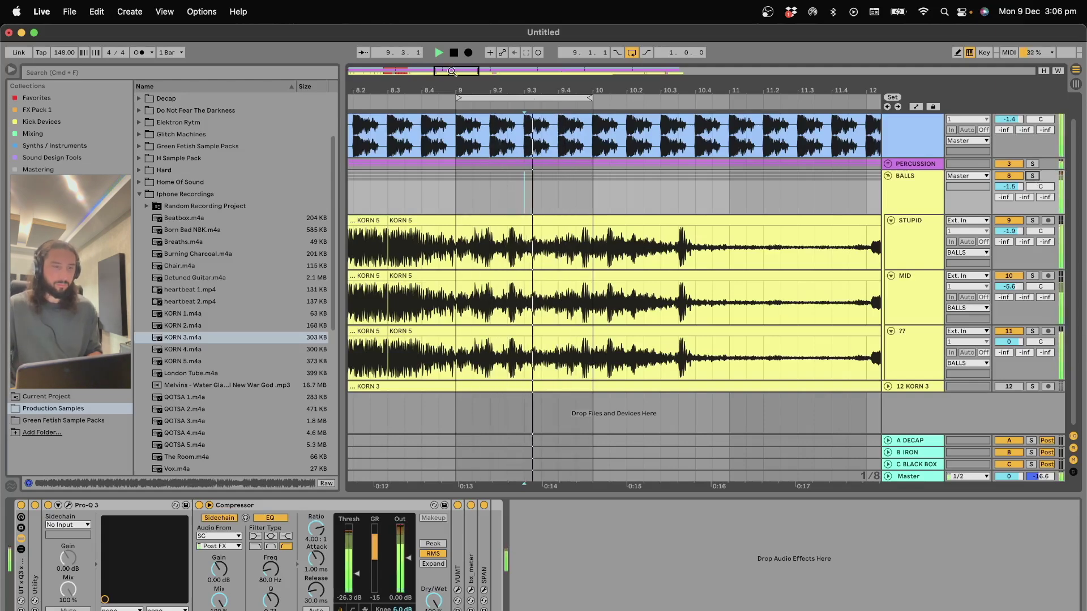
Step: Loop the one-beat pink KORN 5 clip at beat 13.2 on the STUPID track and play it
key(minus)
key(minus)
key(minus)
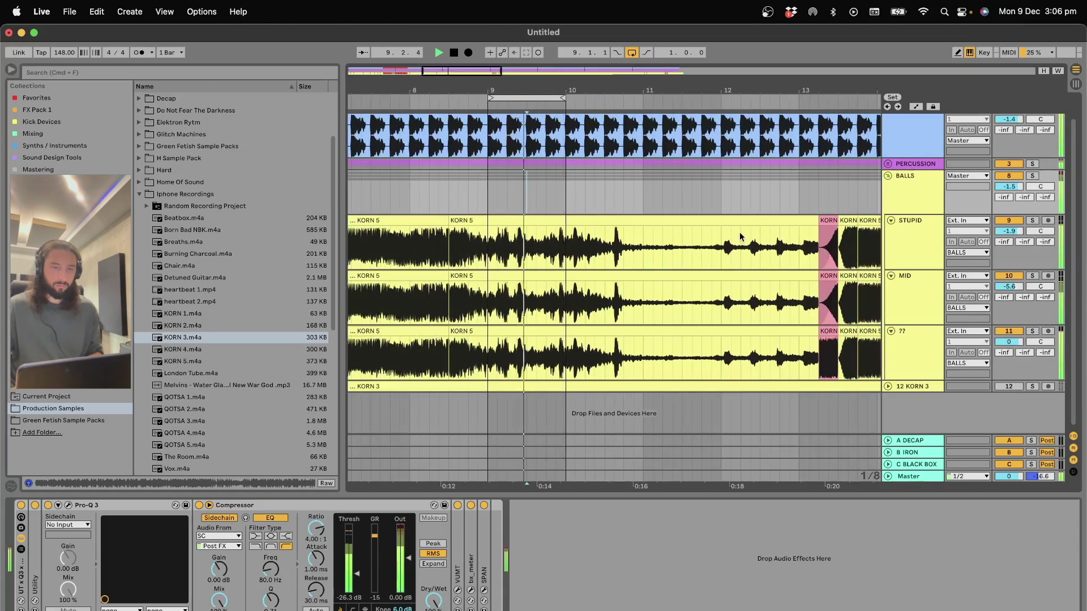
click(822, 220)
key(space)
key(cmd+l)
key(space)
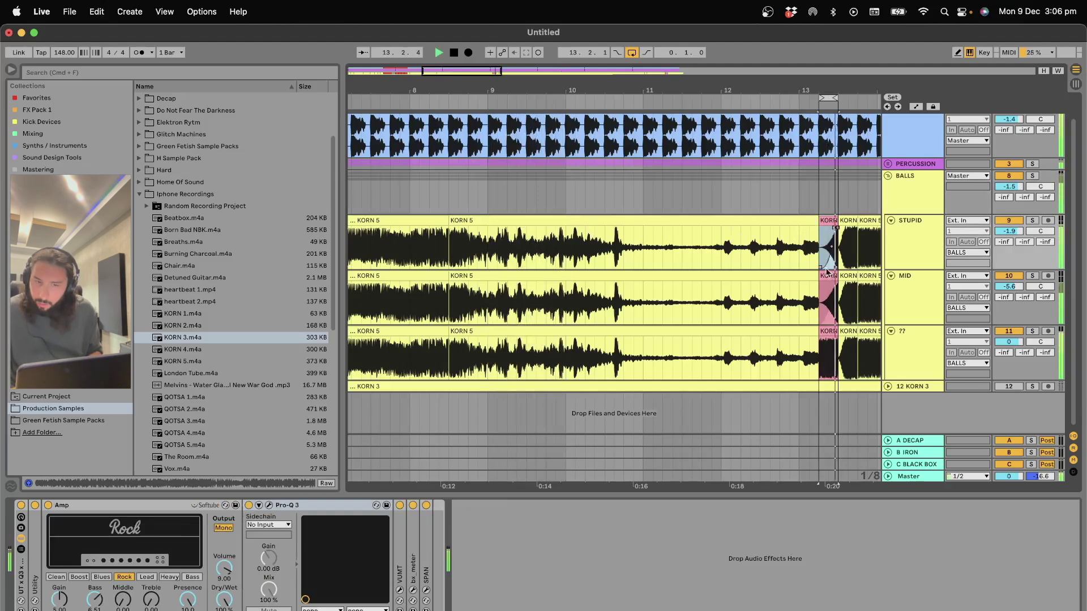
scroll(602, 84, down, 6)
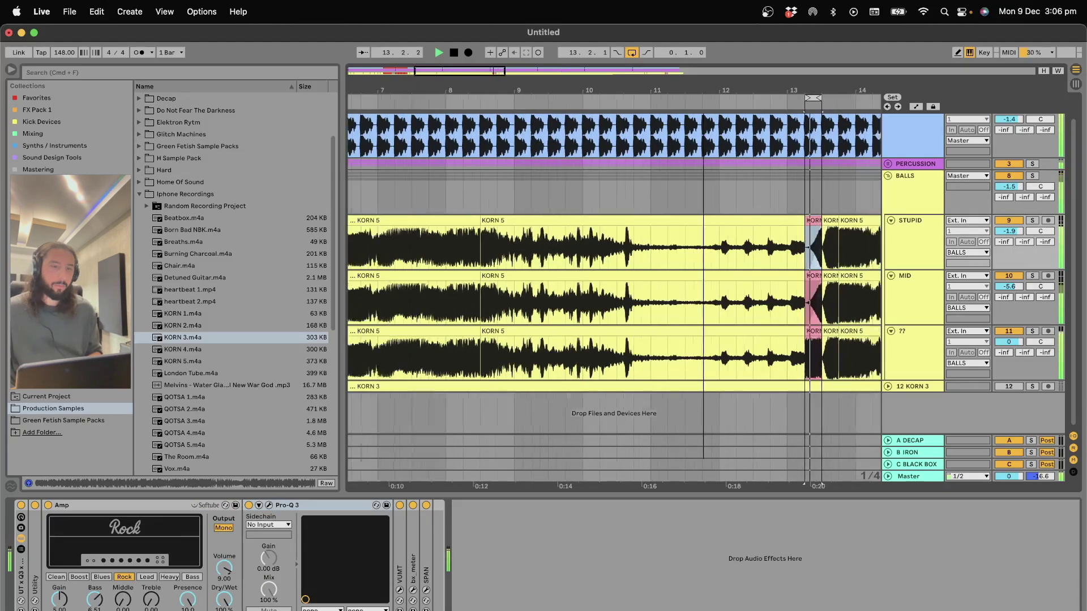
Step: Stop playback and place the heartbeat 1.mp4 recording on the STUPID track at 7.3
drag(679, 232, 528, 259)
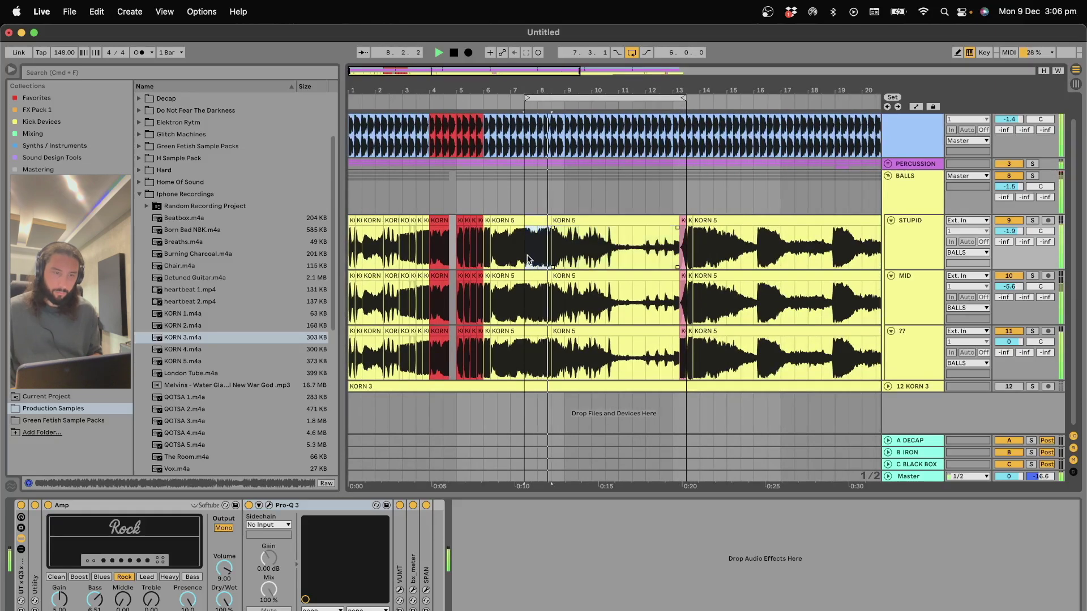
key(space)
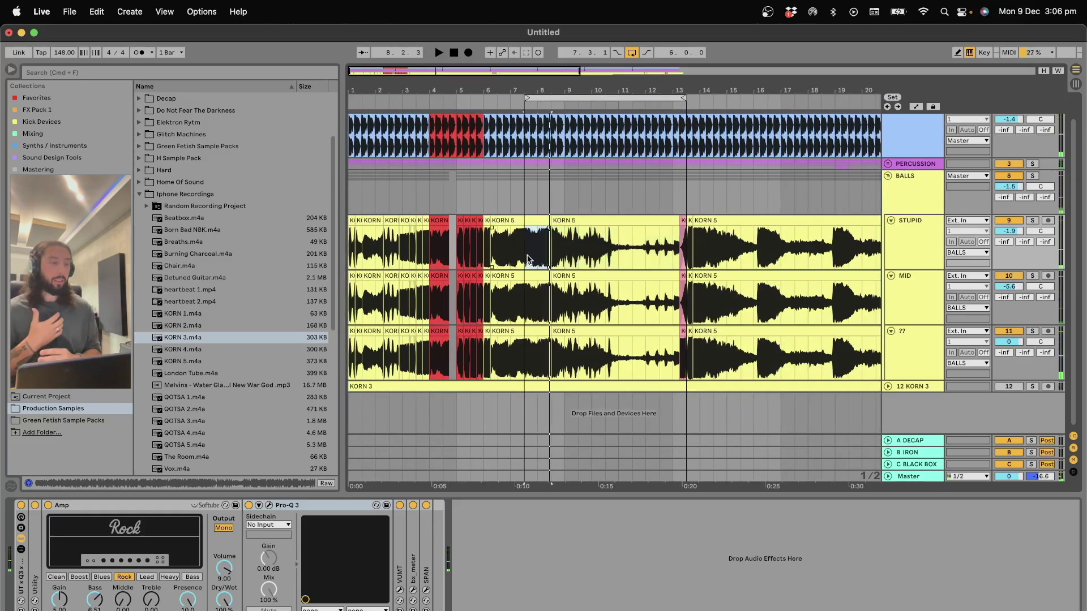
scroll(228, 281, down, 3)
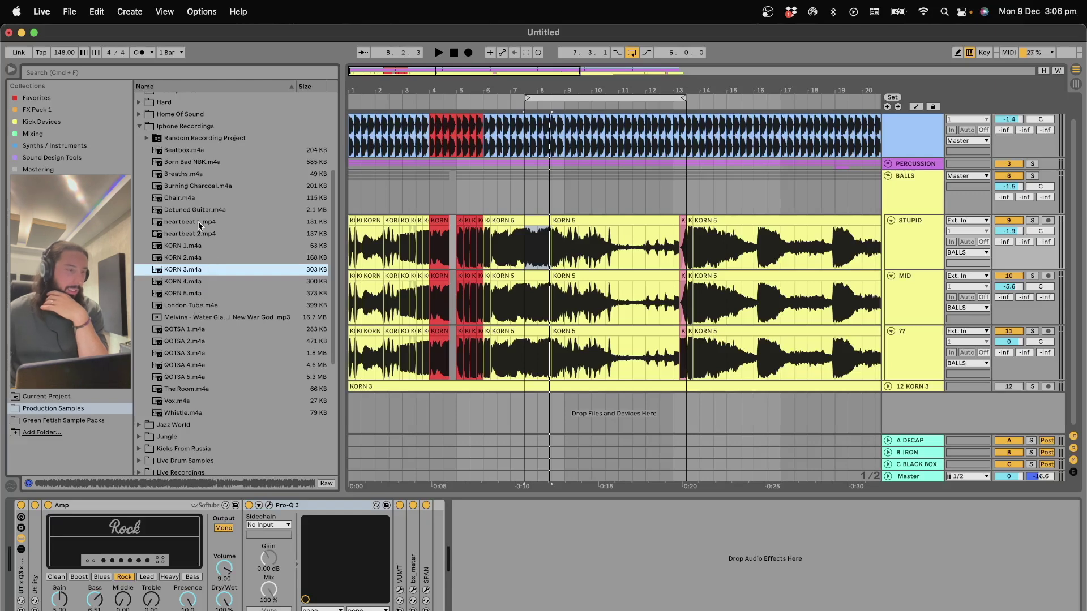
drag(200, 225, 537, 245)
Step: Loop the heartbeat clip's first two beats, play them with STUPID soloed, and reset the track's volume to 0 dB
key(super+l)
key(space)
click(1032, 221)
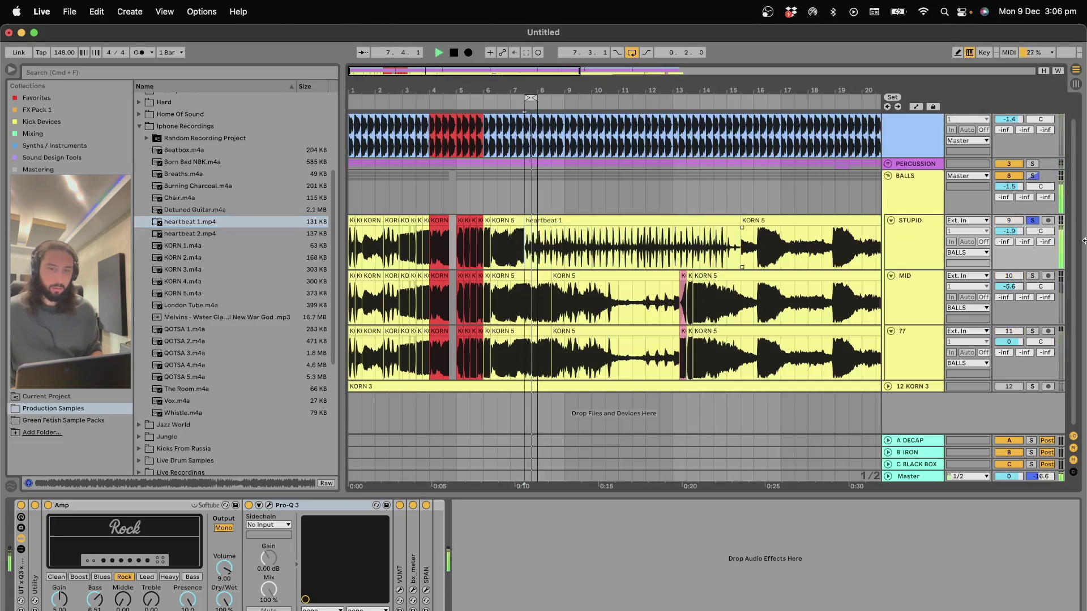
double_click(1012, 231)
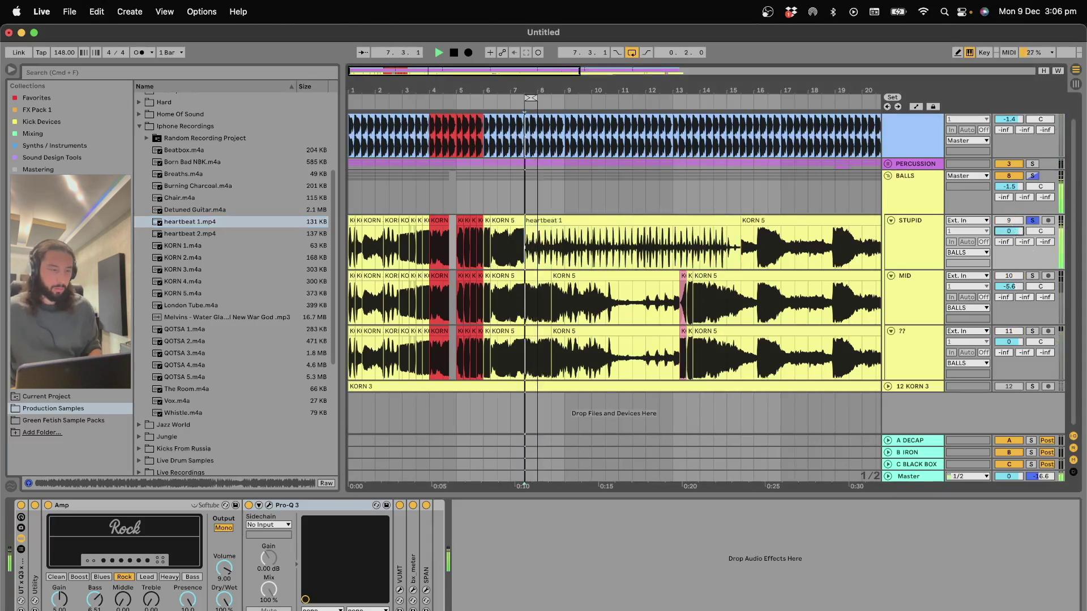
Step: Add a 12 dB/oct high cut to the STUPID track's Pro-Q 3 to roll off the heartbeat's top end
click(269, 505)
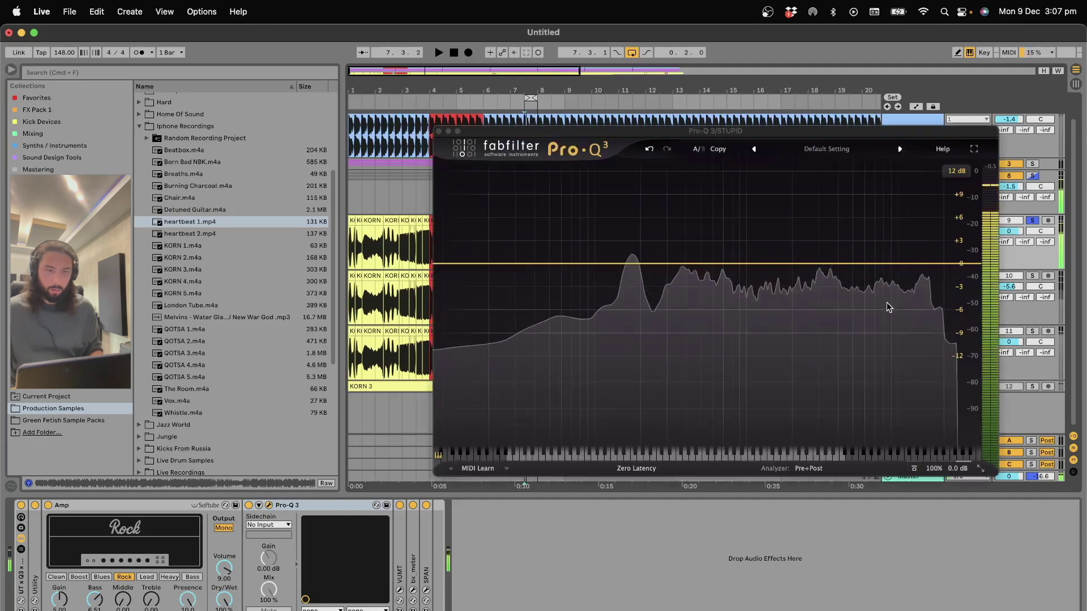
click(847, 266)
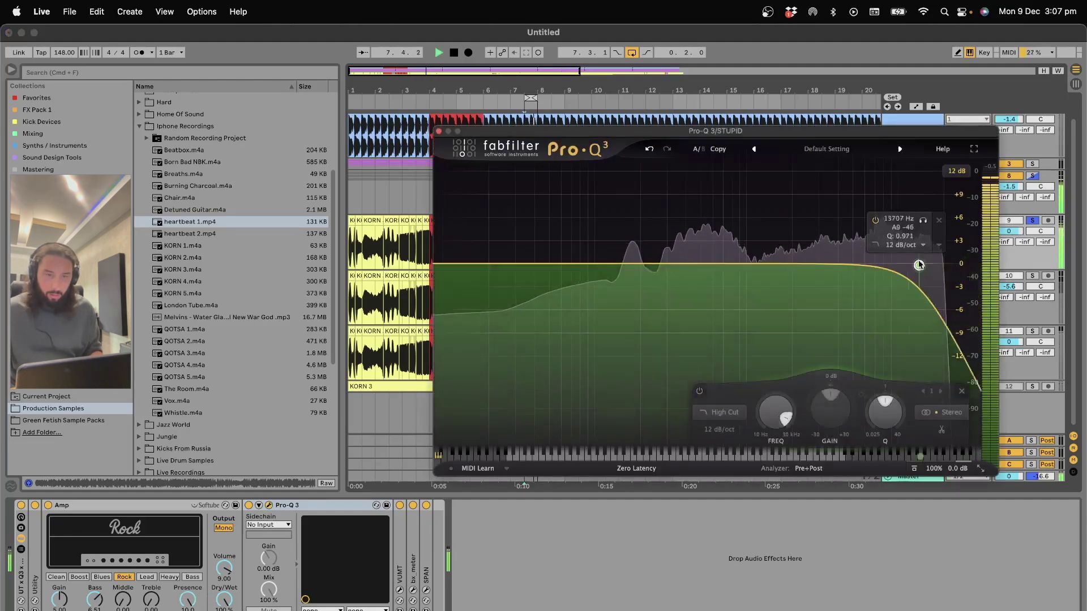
key(space)
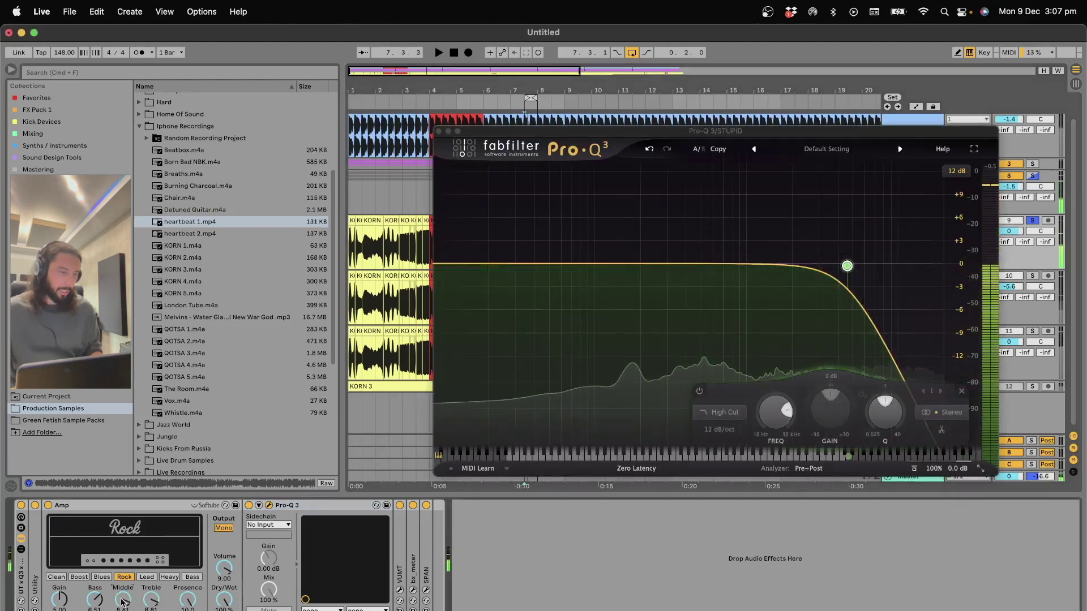
Step: Set the Amp's Bass to 0 and its Middle and Treble to 10, trying the Lead model but keeping Rock
key(space)
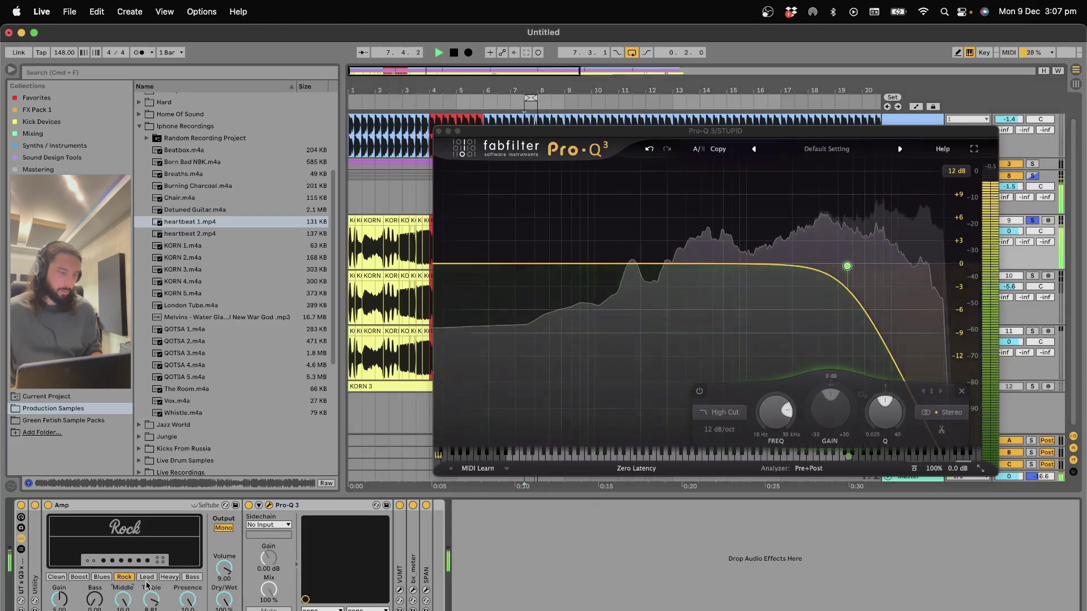
click(153, 578)
click(124, 577)
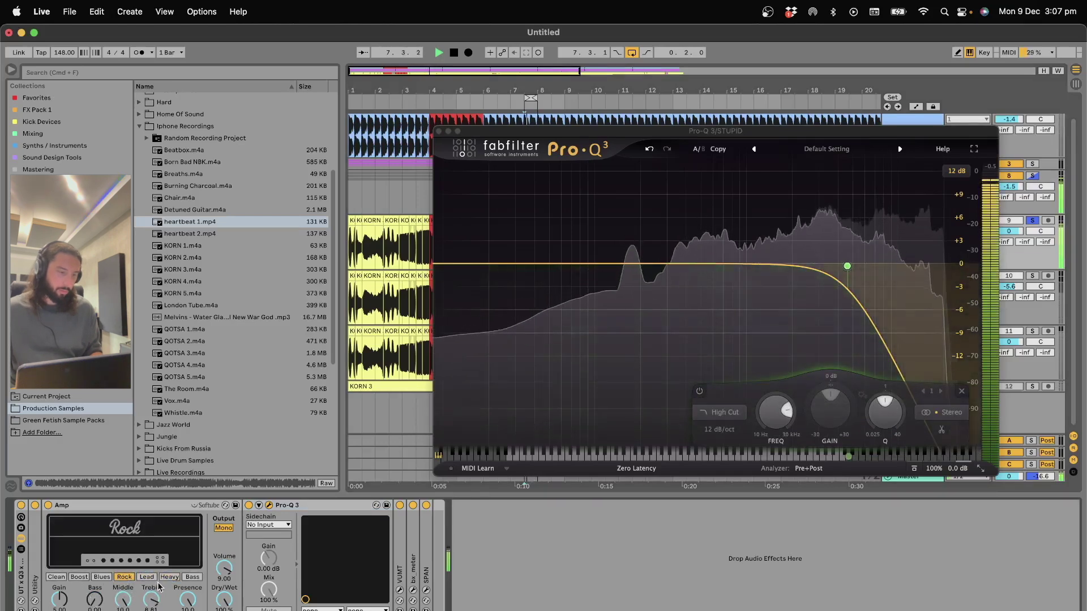
key(space)
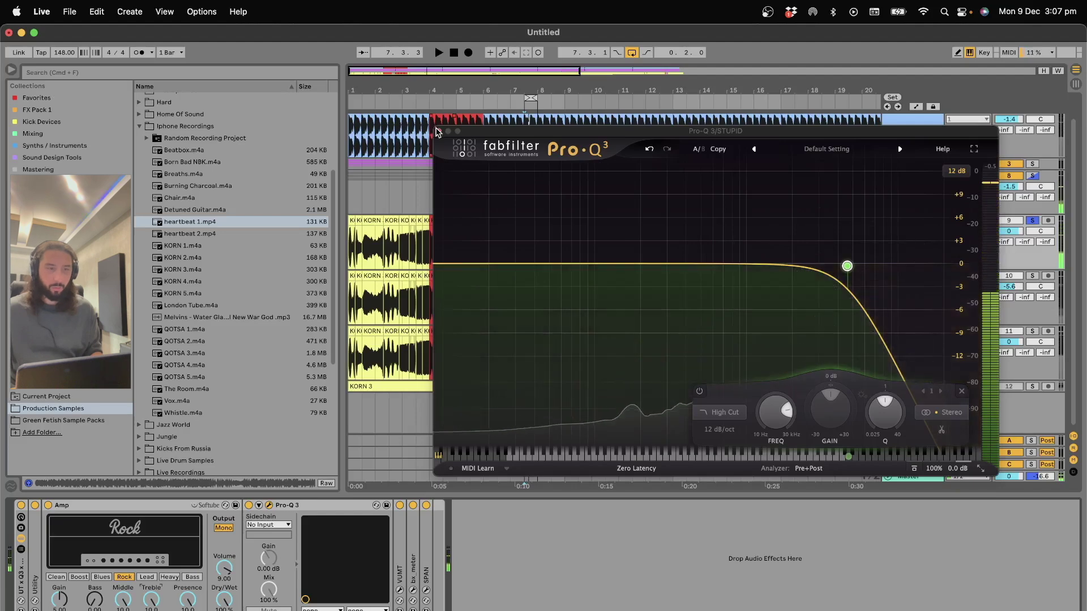
Step: Close the Pro-Q 3 window and loop two beats of the heartbeat clip from 8.2 during soloed playback
click(438, 131)
key(plus)
key(plus)
key(space)
drag(556, 94, 648, 97)
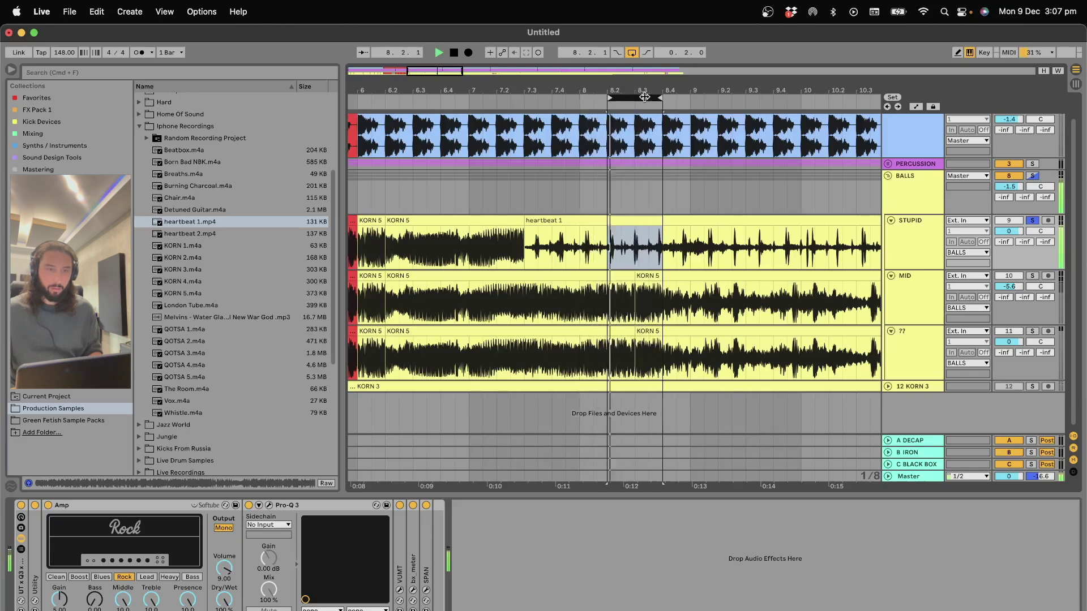
Step: Unsolo the STUPID track to hear the heartbeat loop in the full mix, stop playback, and select the looped section
click(1031, 221)
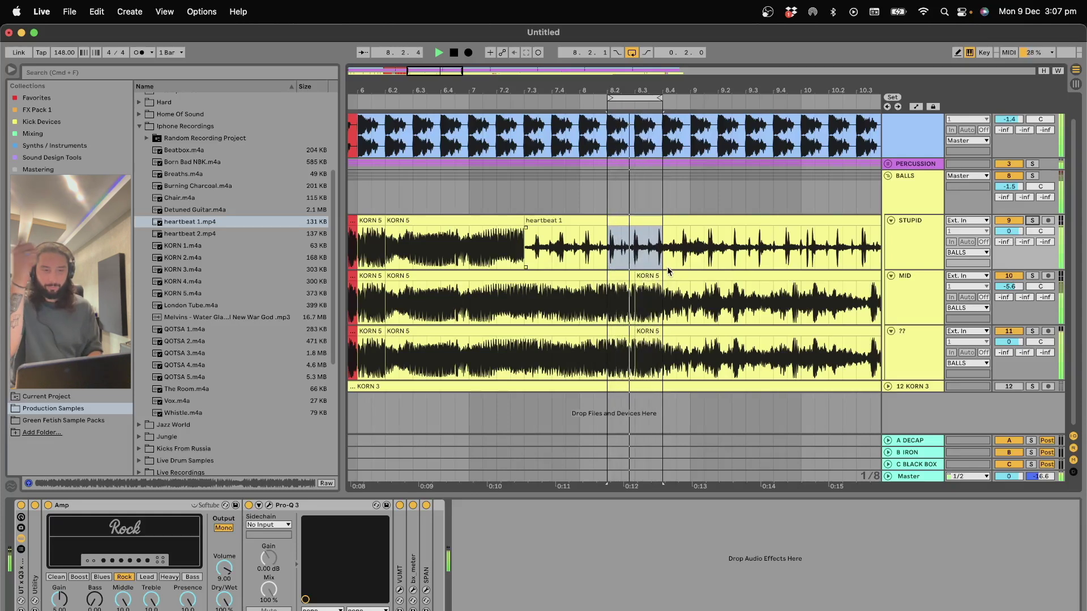
key(space)
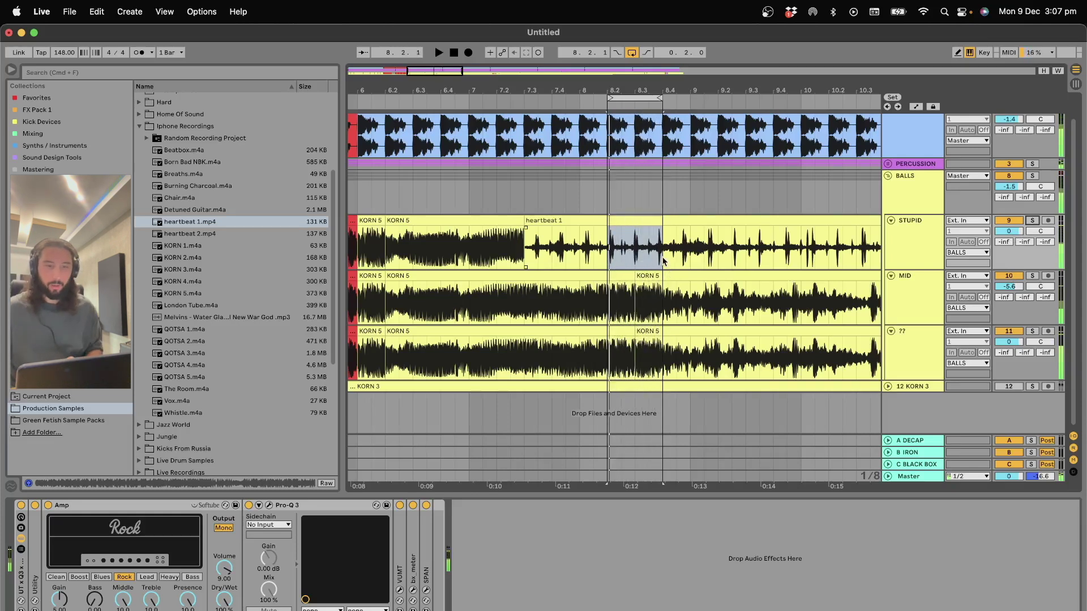
click(621, 249)
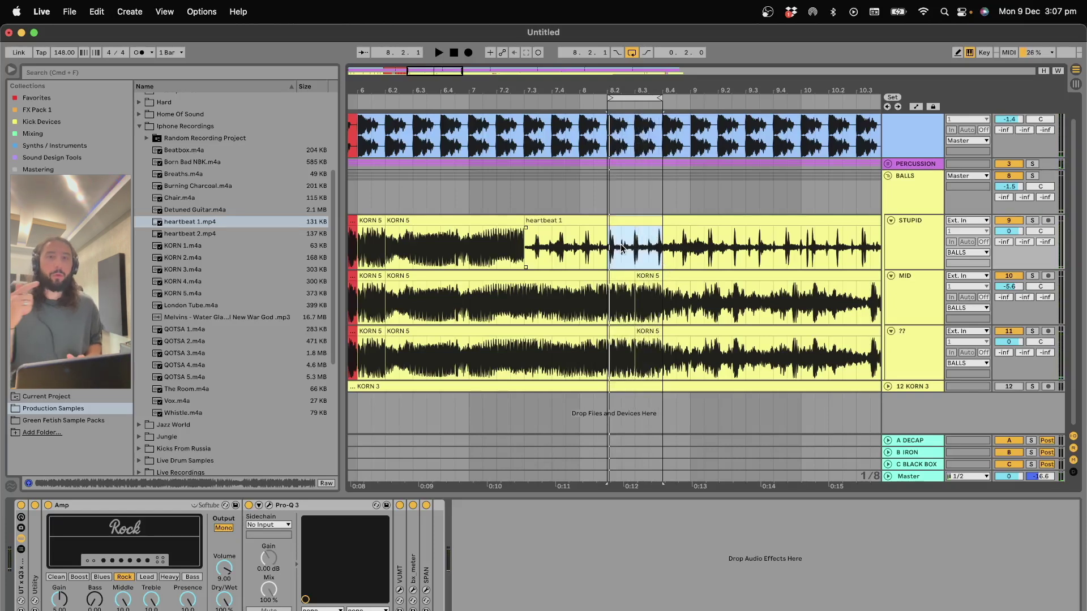